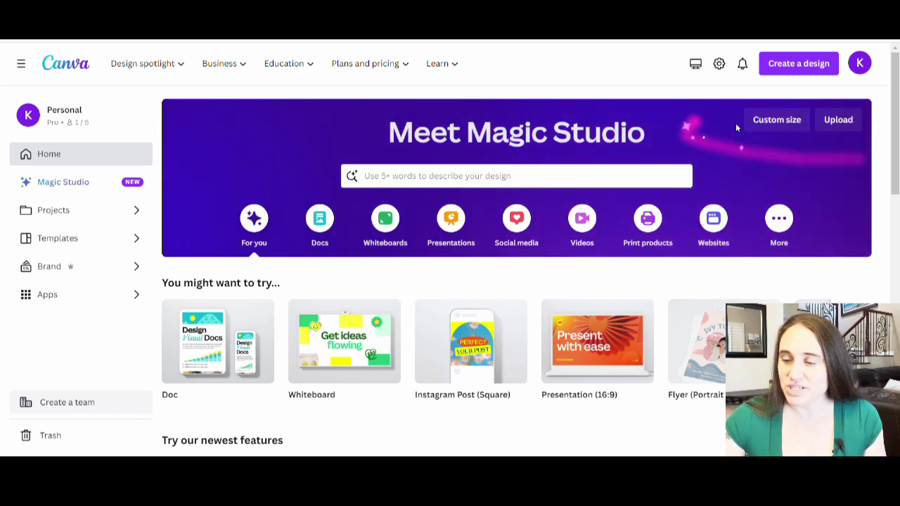
Create a new 4500 × 5400 px design and set the page background to black
{"action": "left_click", "coordinate": [774, 126]}
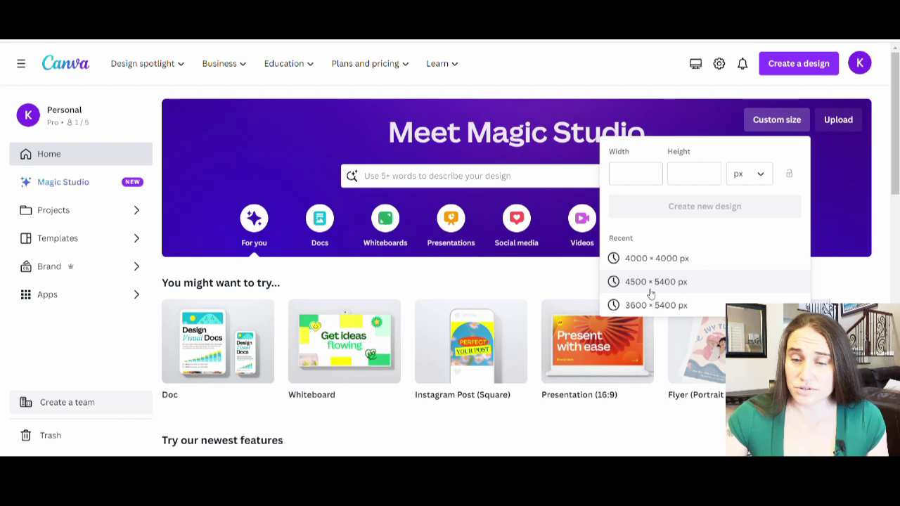
{"action": "left_click", "coordinate": [649, 290]}
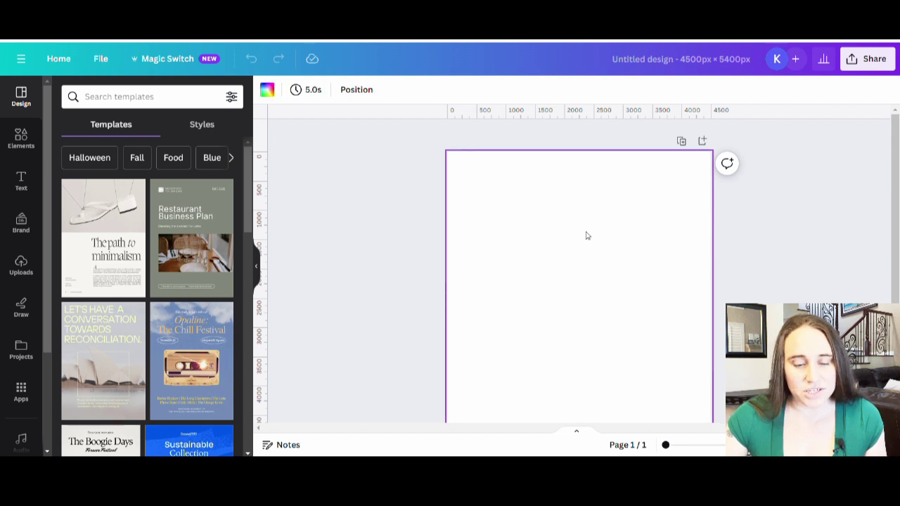
{"action": "left_click", "coordinate": [267, 91]}
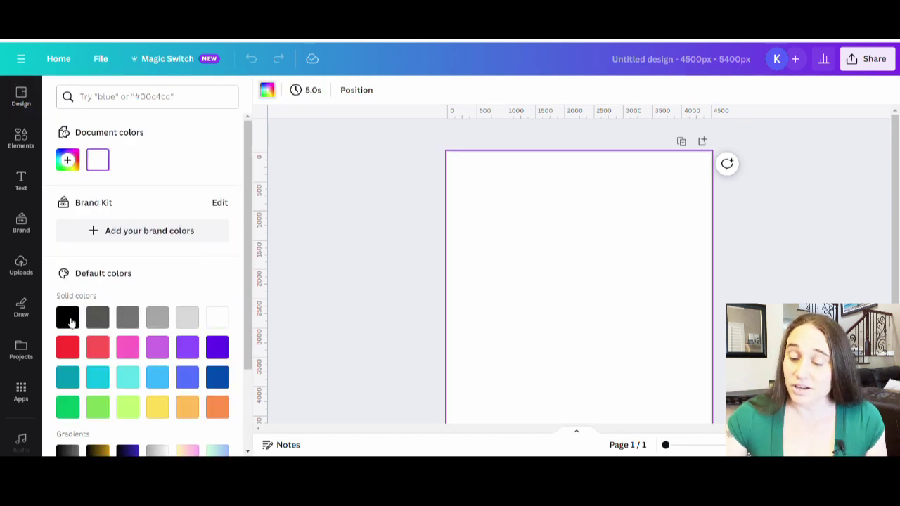
{"action": "left_click", "coordinate": [69, 320]}
{"action": "left_click", "coordinate": [392, 218]}
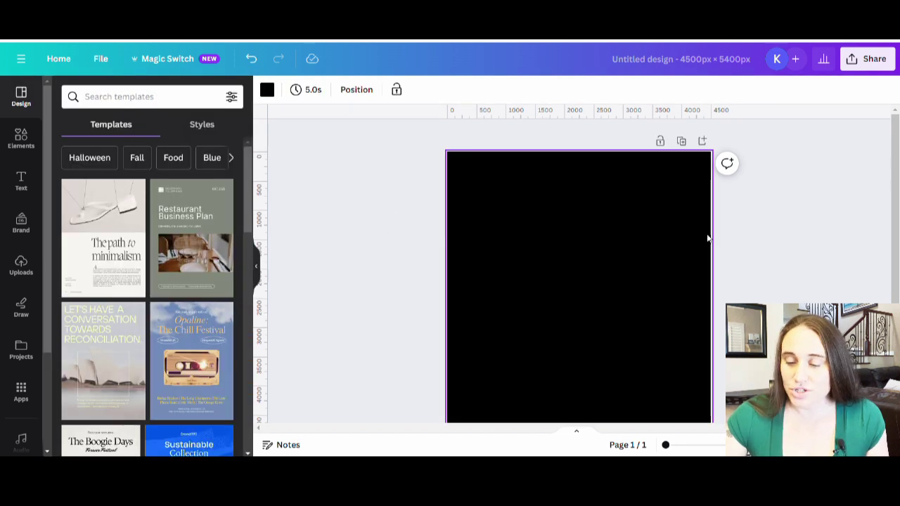
{"action": "scroll", "coordinate": [763, 239], "scroll_direction": "down", "scroll_amount": 1}
{"action": "scroll", "coordinate": [761, 233], "scroll_direction": "up", "scroll_amount": 1}
{"action": "scroll", "coordinate": [759, 249], "scroll_direction": "down", "scroll_amount": 1}
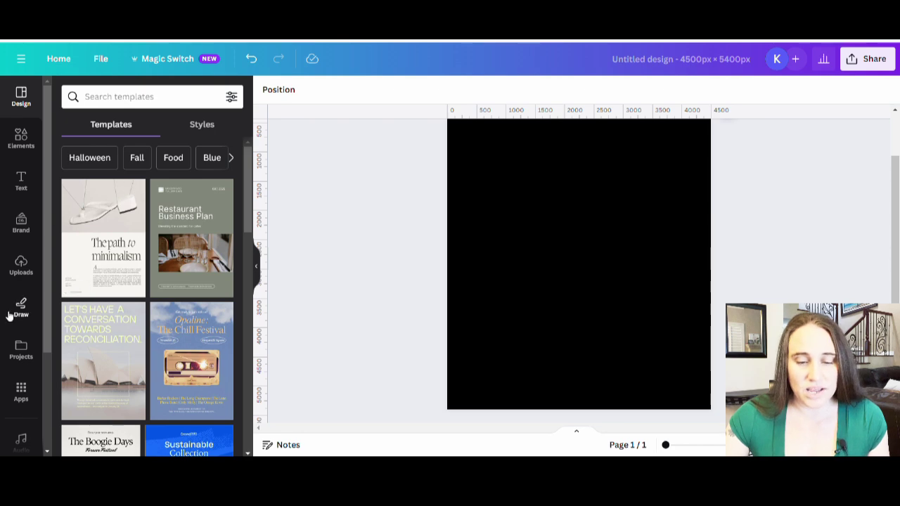
Search the elements for "circle outline" and add the first thin circle outline graphic to the page
{"action": "left_click", "coordinate": [17, 145]}
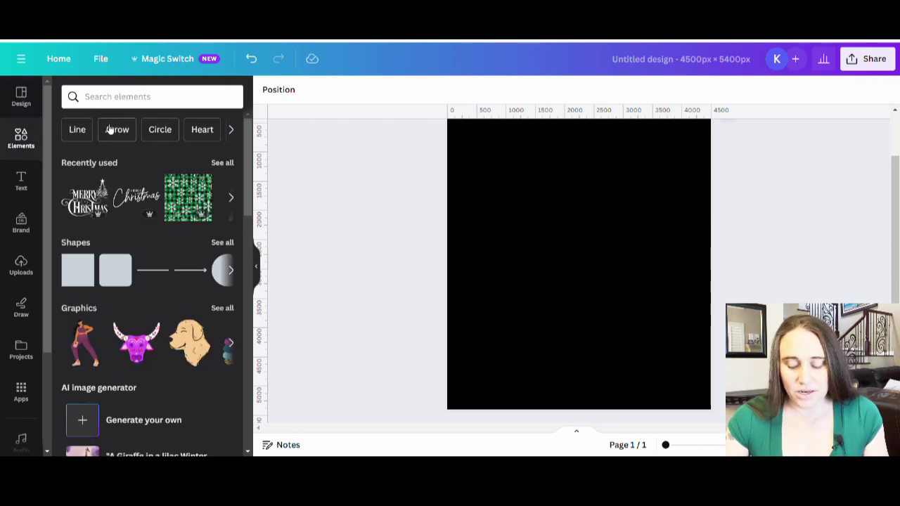
{"action": "left_click", "coordinate": [145, 106]}
{"action": "type", "text": "c"}
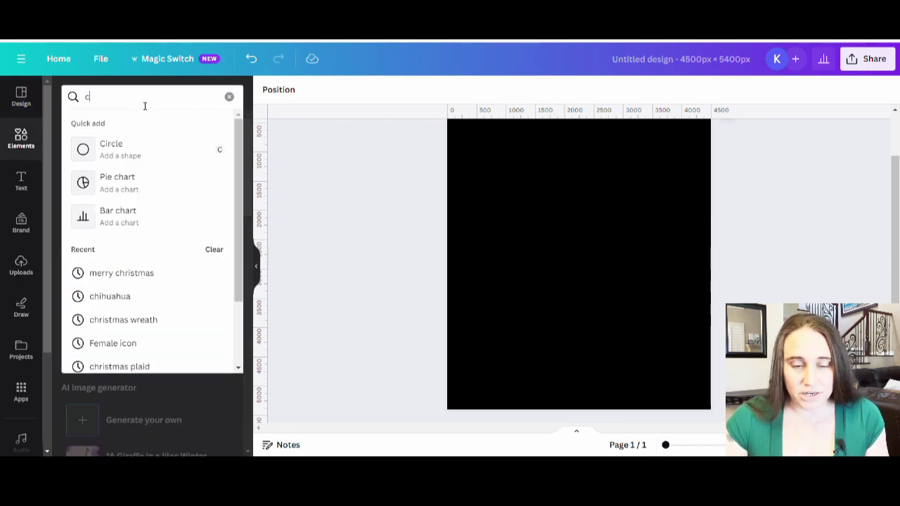
{"action": "type", "text": "ircle"}
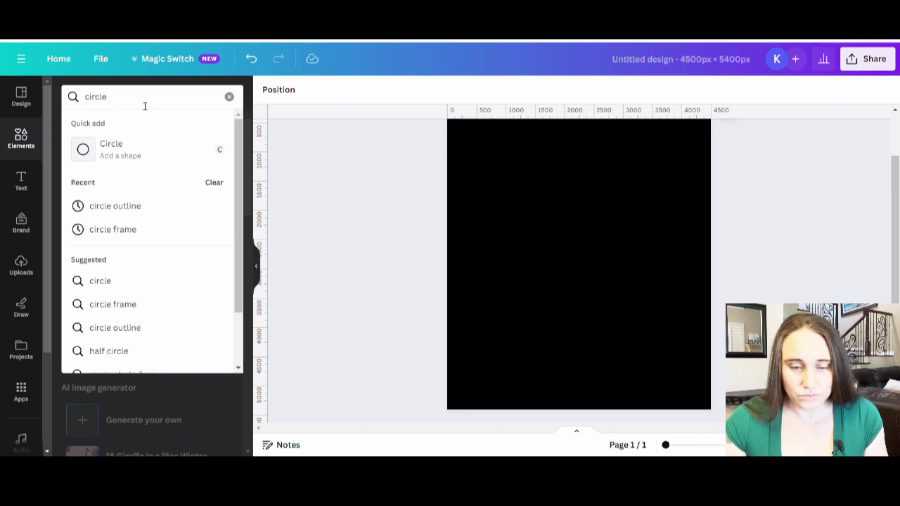
{"action": "type", "text": " outlki"}
{"action": "key", "text": "BackSpace"}
{"action": "type", "text": "ine"}
{"action": "key", "text": "Return"}
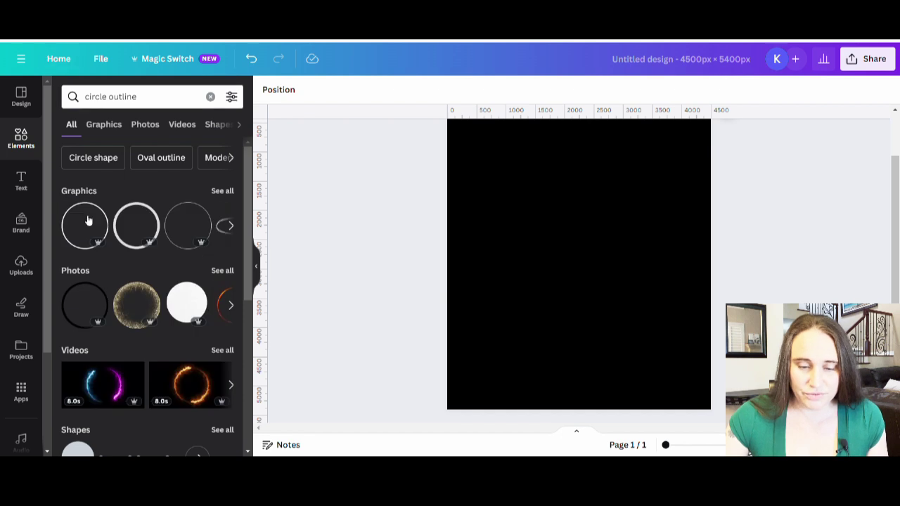
{"action": "left_click", "coordinate": [223, 194]}
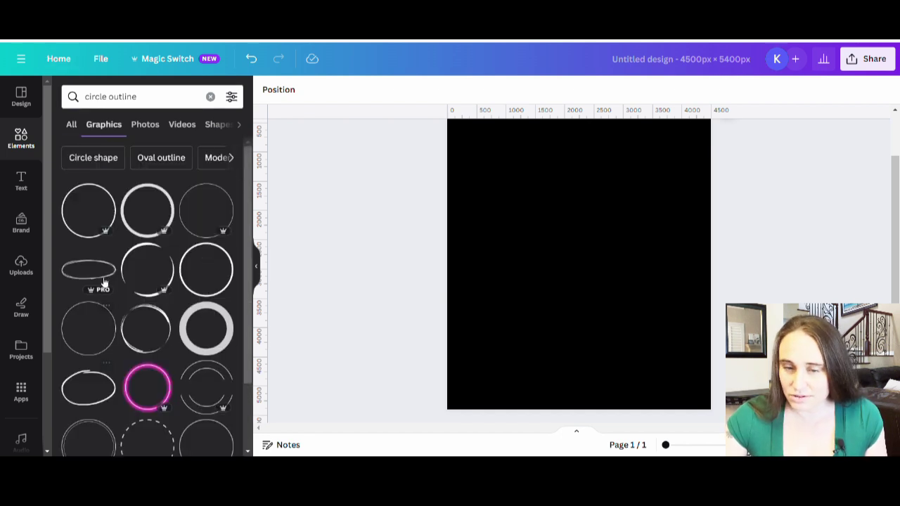
{"action": "left_click", "coordinate": [88, 220]}
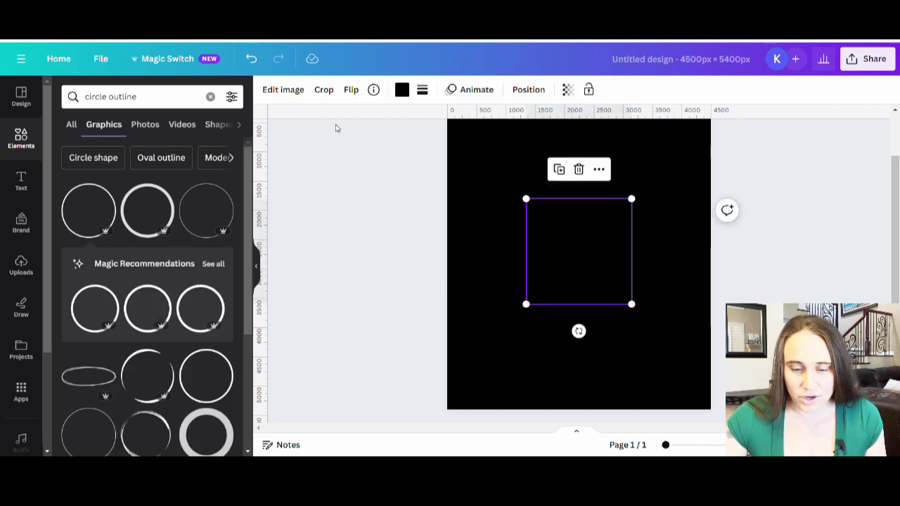
Recolor the circle outline white, enlarge it to nearly the page width and center it on the page
{"action": "left_click", "coordinate": [401, 91]}
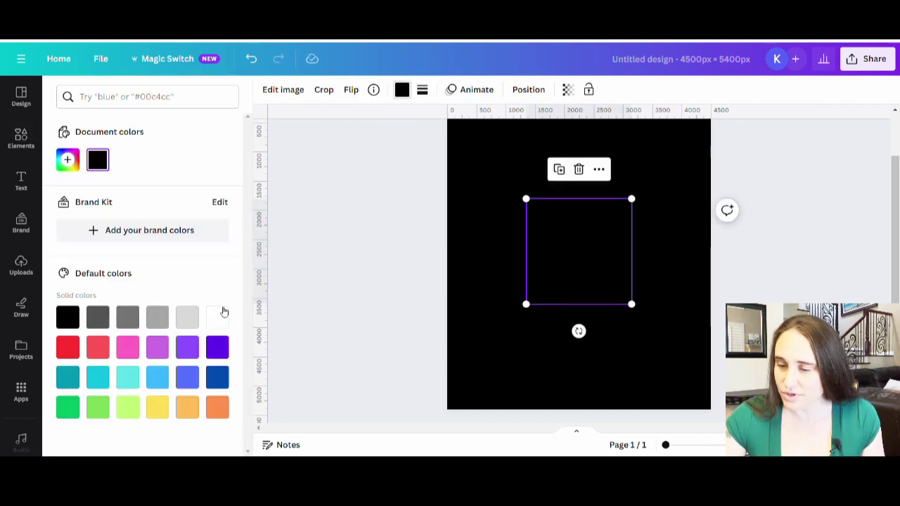
{"action": "left_click", "coordinate": [218, 317]}
{"action": "left_click_drag", "start_coordinate": [632, 200], "coordinate": [712, 112]}
{"action": "left_click_drag", "start_coordinate": [621, 265], "coordinate": [586, 309]}
{"action": "left_click_drag", "start_coordinate": [680, 160], "coordinate": [716, 124]}
{"action": "left_click_drag", "start_coordinate": [597, 262], "coordinate": [583, 268]}
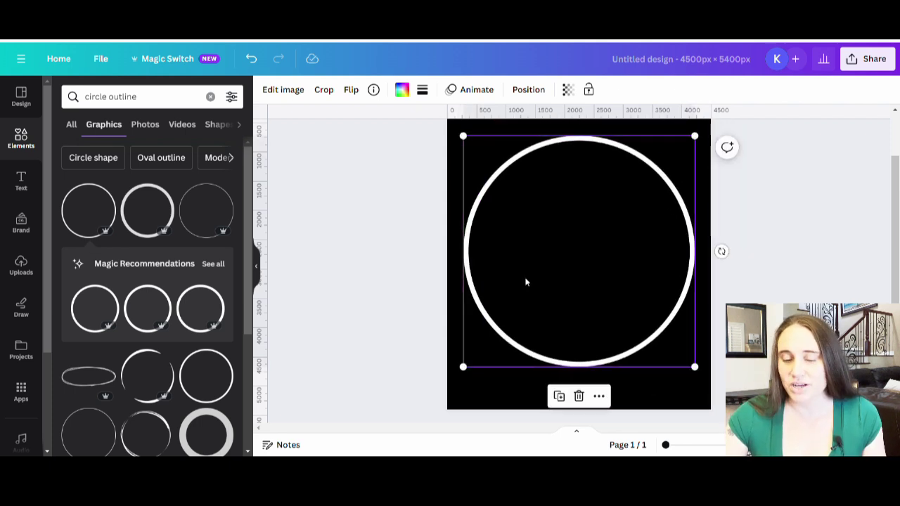
{"action": "left_click", "coordinate": [399, 296]}
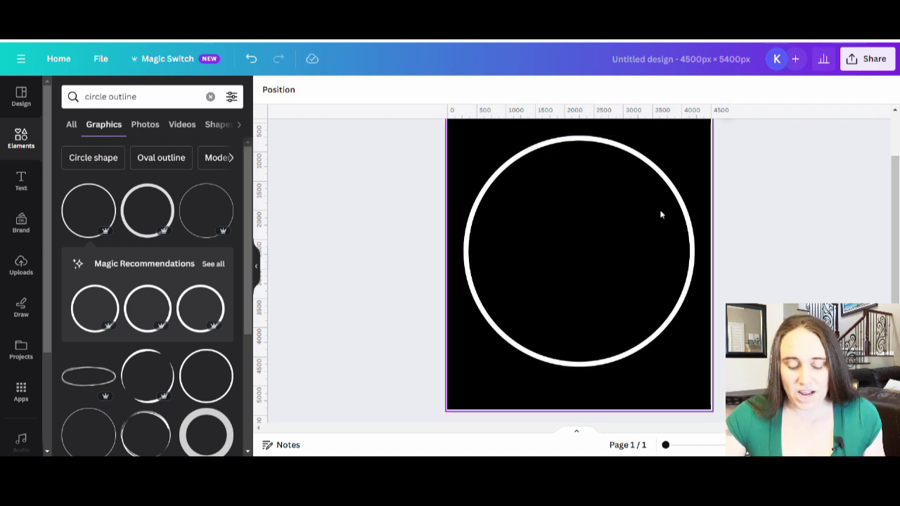
Duplicate the large circle exactly over the original and crop the copy down to its lower arc
{"action": "left_click", "coordinate": [615, 254]}
{"action": "left_click_drag", "start_coordinate": [617, 265], "coordinate": [583, 291]}
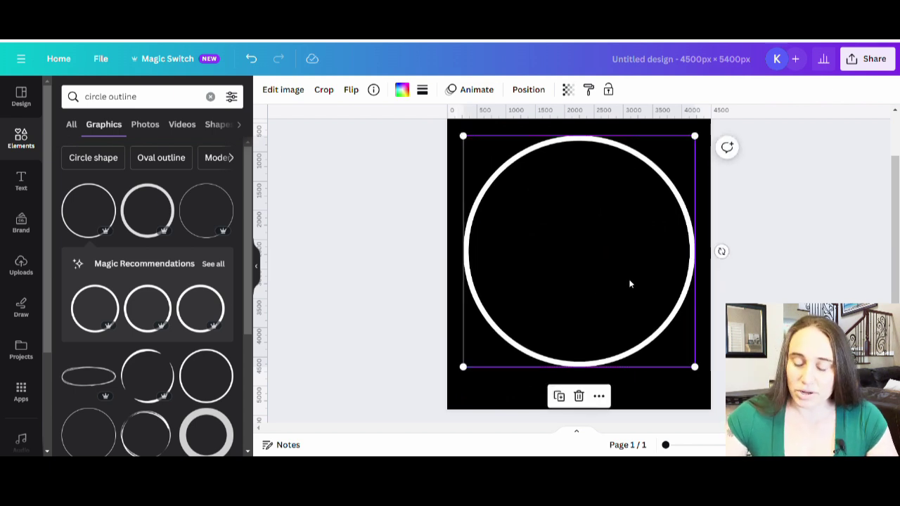
{"action": "double_click", "coordinate": [673, 233]}
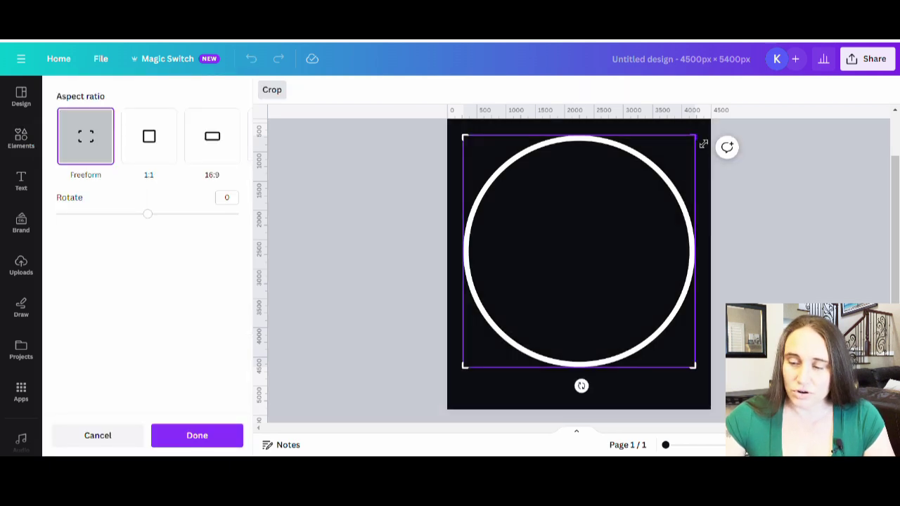
{"action": "left_click_drag", "start_coordinate": [704, 141], "coordinate": [727, 287]}
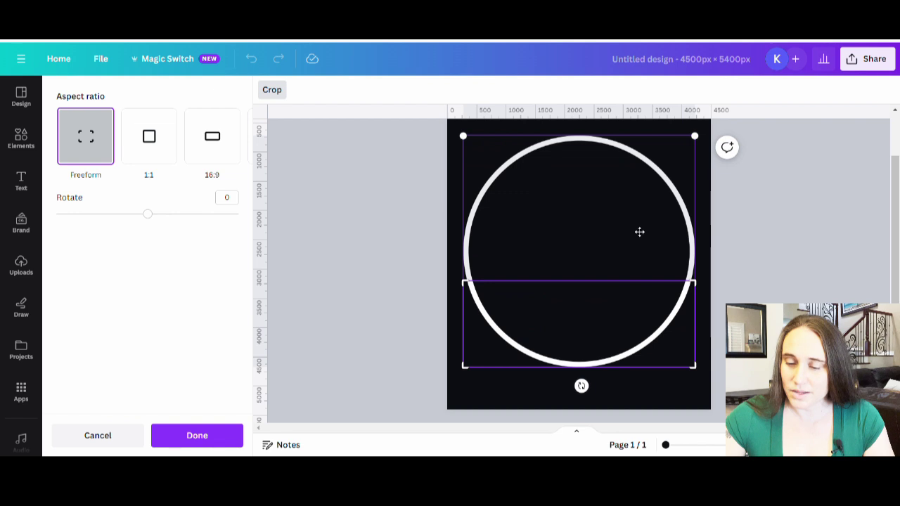
{"action": "key", "text": "Escape"}
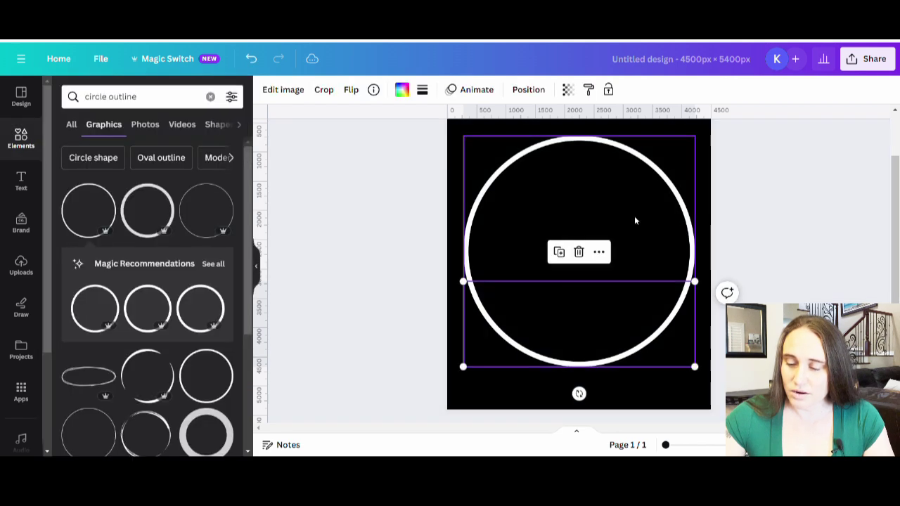
Crop the remaining full large circle to its upper arc, leaving a gap across the middle
{"action": "double_click", "coordinate": [634, 215]}
{"action": "left_click_drag", "start_coordinate": [701, 376], "coordinate": [747, 232]}
{"action": "key", "text": "Return"}
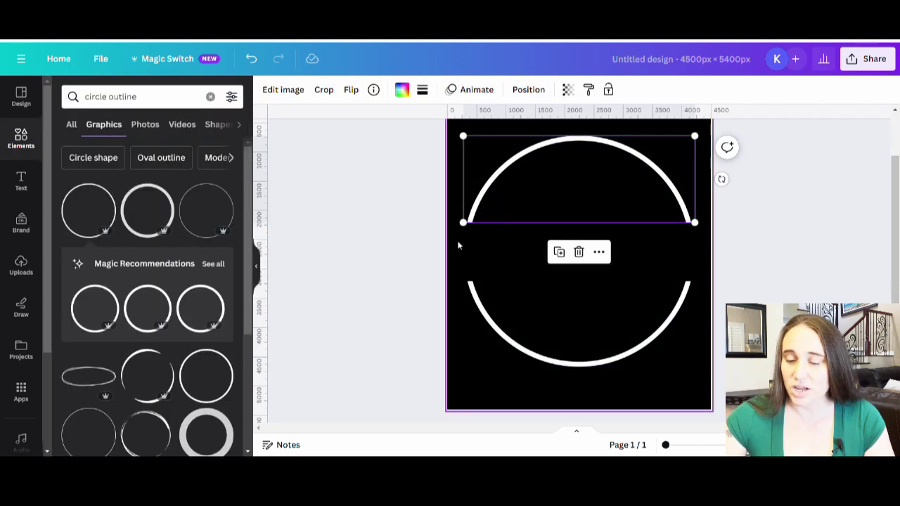
{"action": "left_click", "coordinate": [371, 256]}
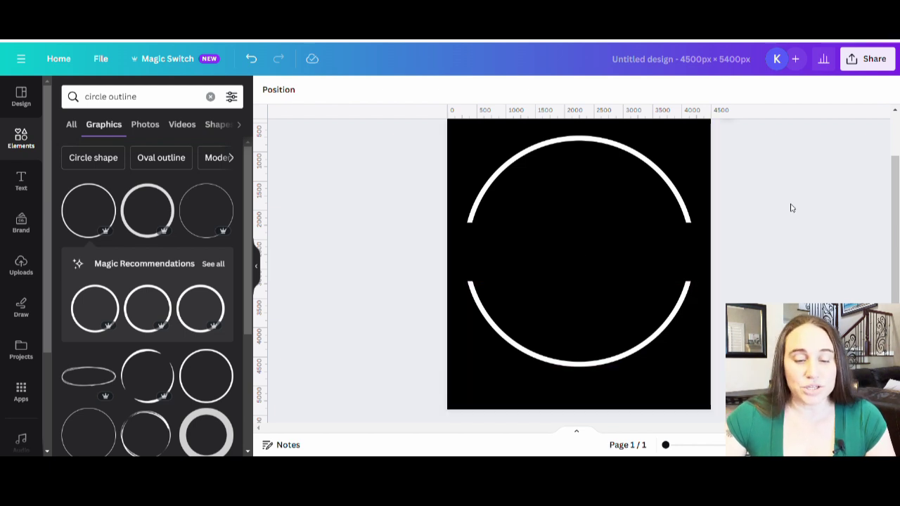
Add a second circle outline in white, enlarge it and center it inside the large arcs
{"action": "left_click", "coordinate": [87, 208]}
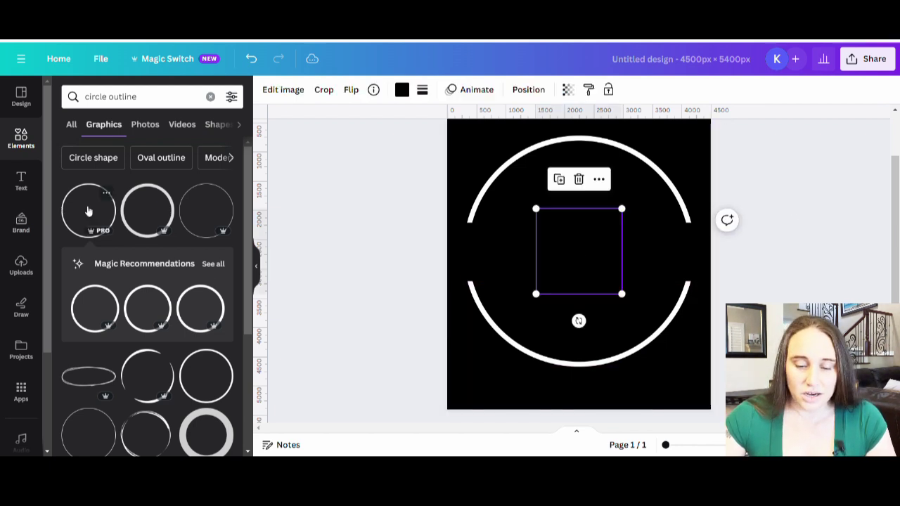
{"action": "left_click", "coordinate": [401, 89]}
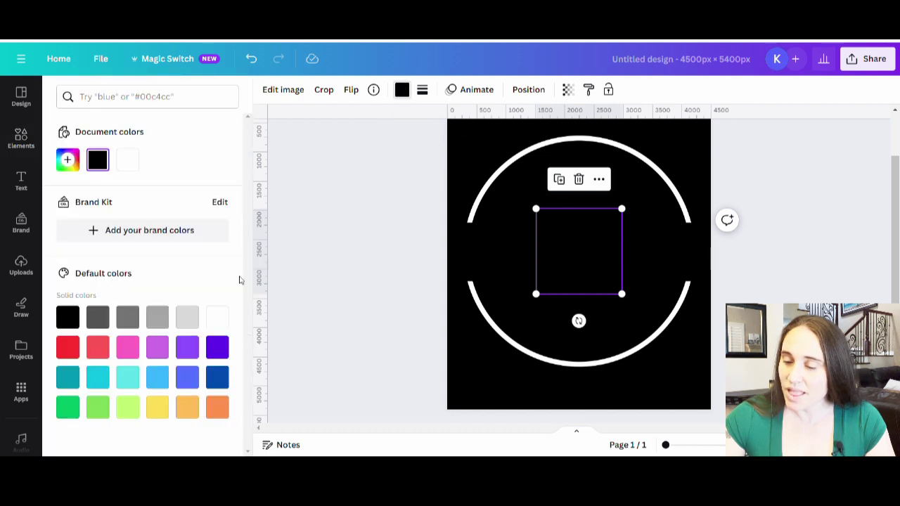
{"action": "left_click", "coordinate": [217, 318]}
{"action": "left_click_drag", "start_coordinate": [626, 212], "coordinate": [727, 173]}
{"action": "left_click_drag", "start_coordinate": [643, 242], "coordinate": [604, 288]}
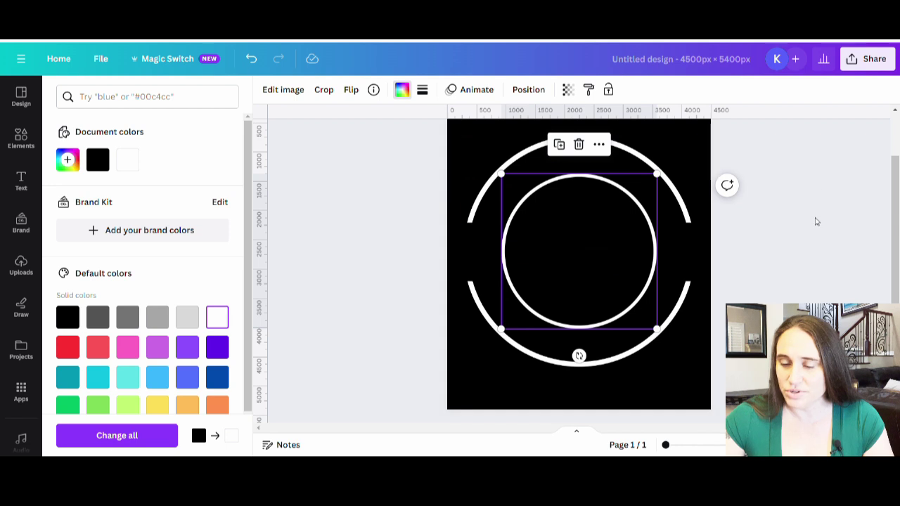
{"action": "key", "text": "Escape"}
{"action": "left_click", "coordinate": [682, 376]}
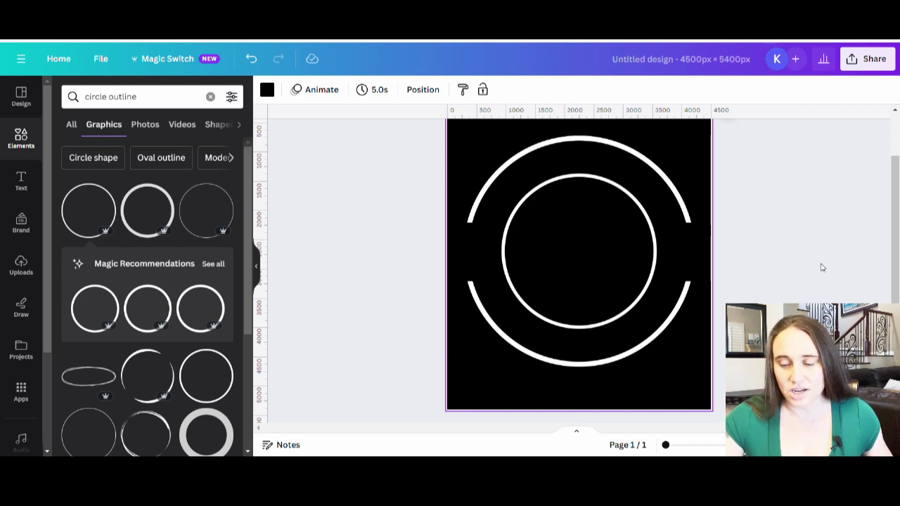
Duplicate the inner circle exactly over the original and crop the copy to its upper arc, level with the outer arc's ends
{"action": "left_click", "coordinate": [637, 268]}
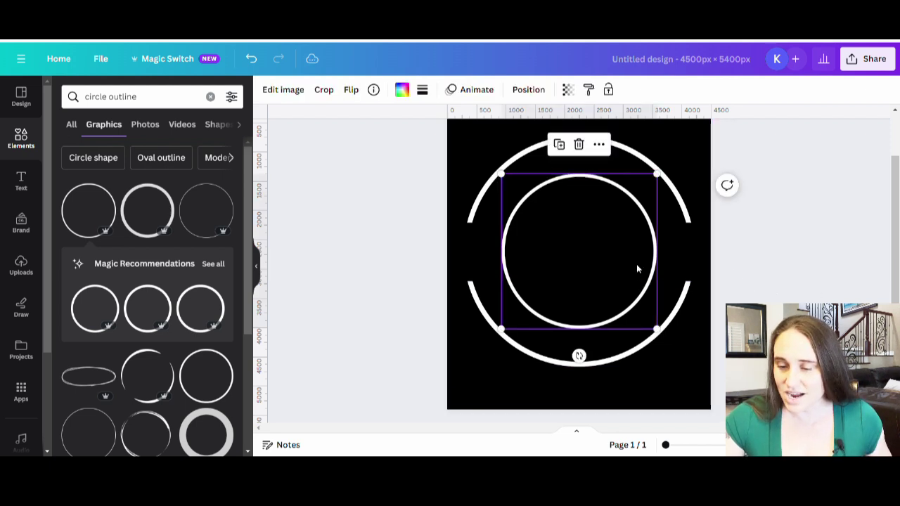
{"action": "left_click_drag", "start_coordinate": [634, 266], "coordinate": [630, 263]}
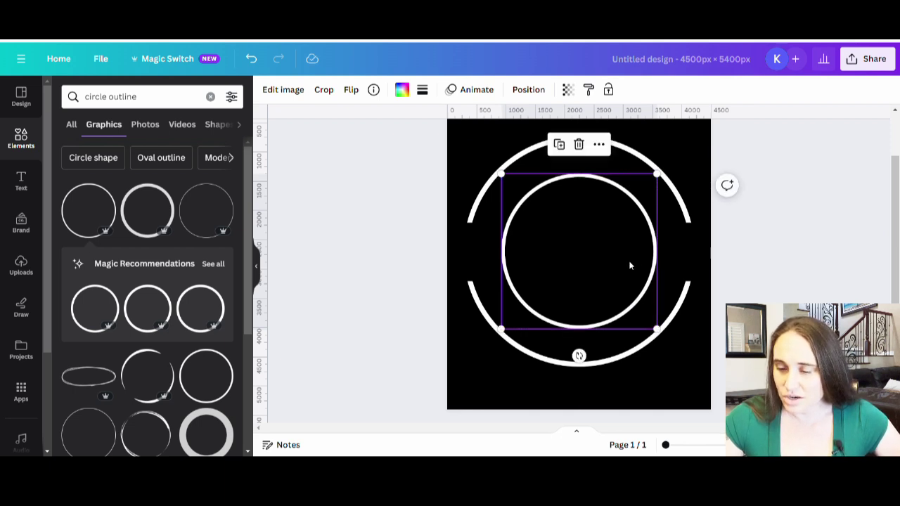
{"action": "double_click", "coordinate": [630, 266]}
{"action": "left_click_drag", "start_coordinate": [663, 337], "coordinate": [682, 229]}
{"action": "key", "text": "Escape"}
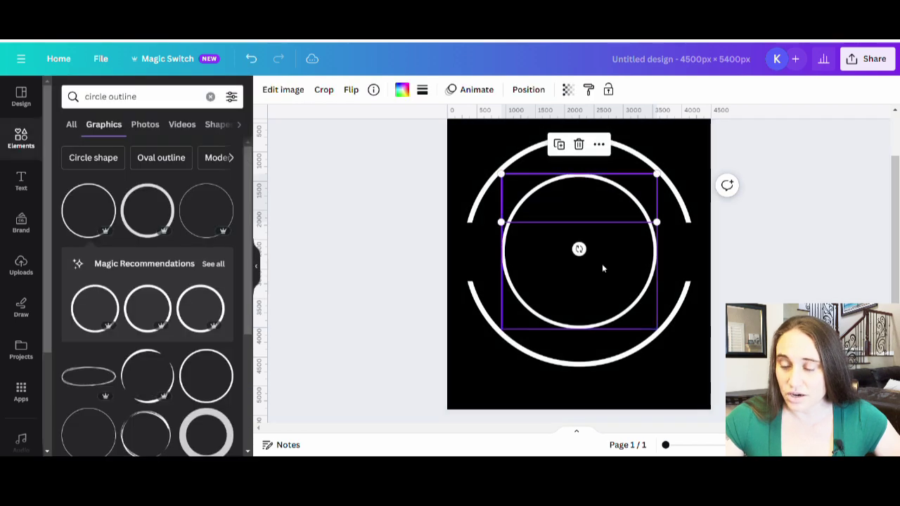
Crop the remaining full inner circle to its lower arc, level with the lower outer arc's ends
{"action": "double_click", "coordinate": [609, 266]}
{"action": "left_click_drag", "start_coordinate": [658, 176], "coordinate": [682, 285]}
{"action": "left_click", "coordinate": [787, 237]}
{"action": "left_click", "coordinate": [788, 237]}
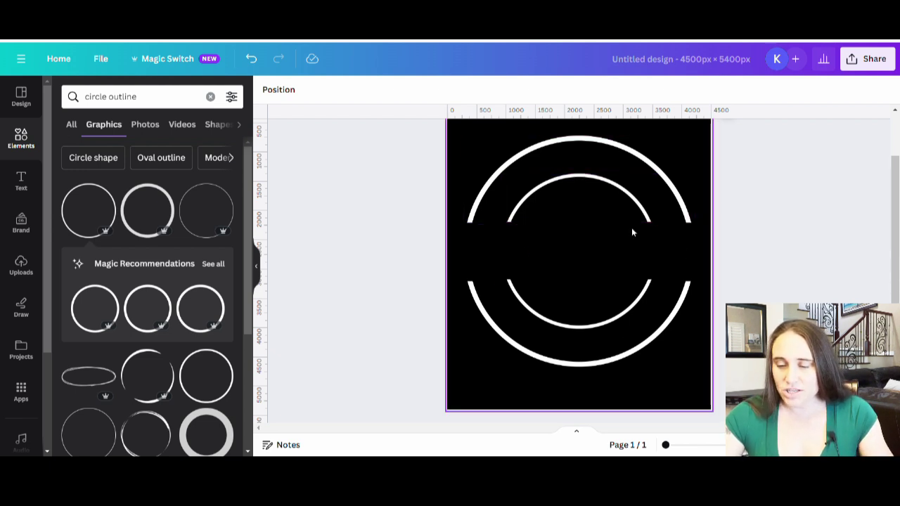
Add the text "north pole" and place it centered between the two upper arcs
{"action": "left_click", "coordinate": [599, 256]}
{"action": "key", "text": "t"}
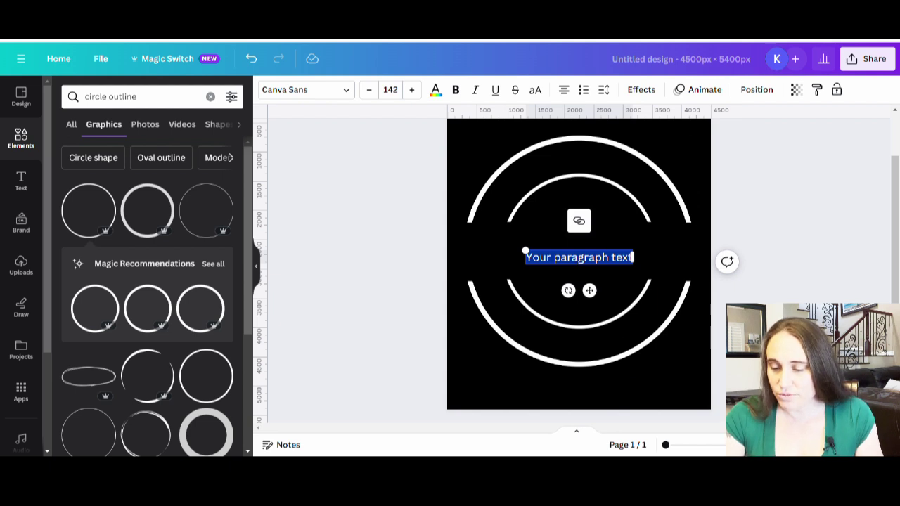
{"action": "type", "text": "north"}
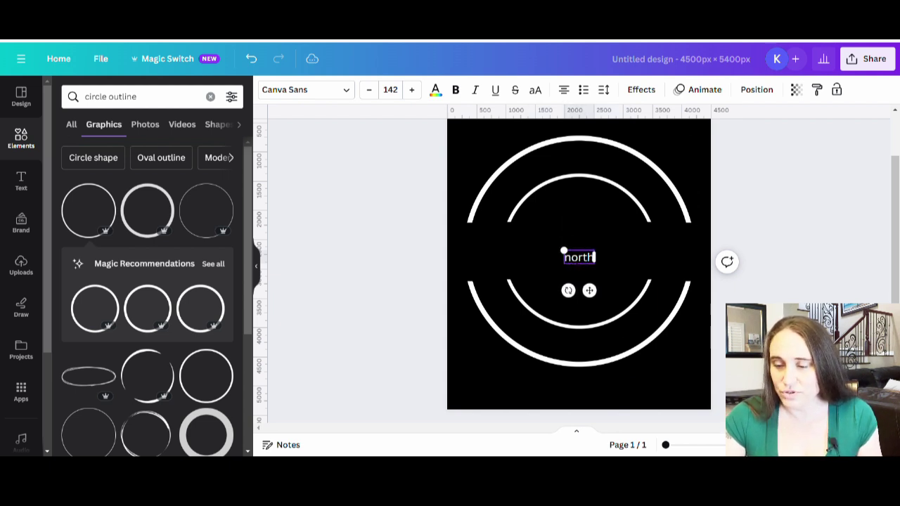
{"action": "type", "text": " p"}
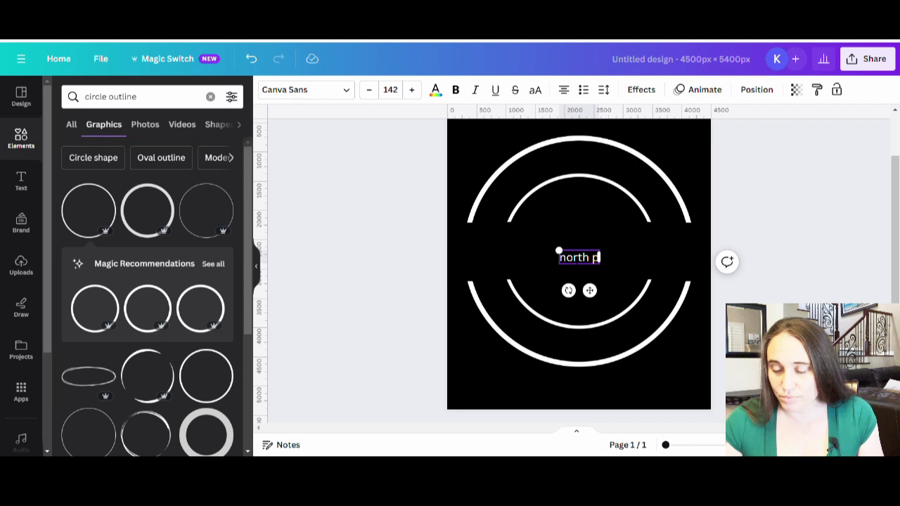
{"action": "type", "text": "ole"}
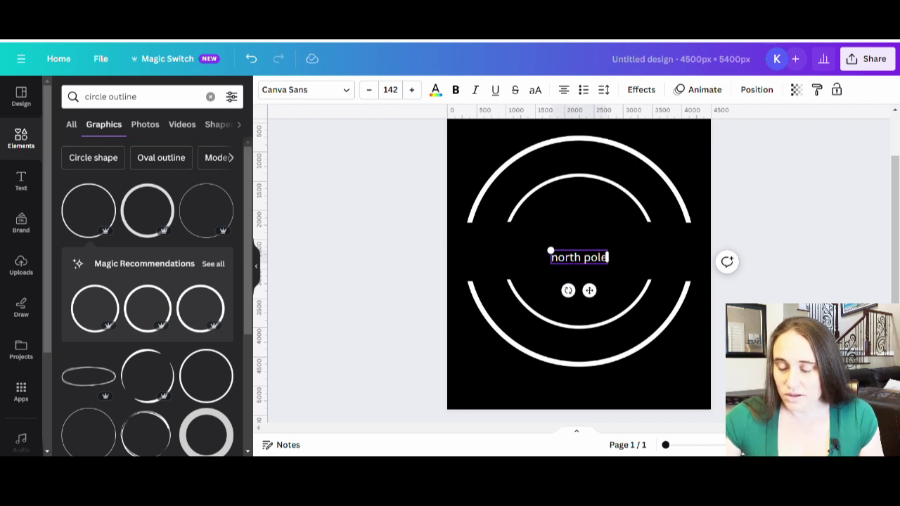
{"action": "left_click", "coordinate": [832, 221]}
{"action": "left_click", "coordinate": [586, 262]}
{"action": "left_click_drag", "start_coordinate": [587, 262], "coordinate": [586, 164]}
Add the text "brewing co." centered in the gap between the upper and lower arcs
{"action": "left_click", "coordinate": [581, 253]}
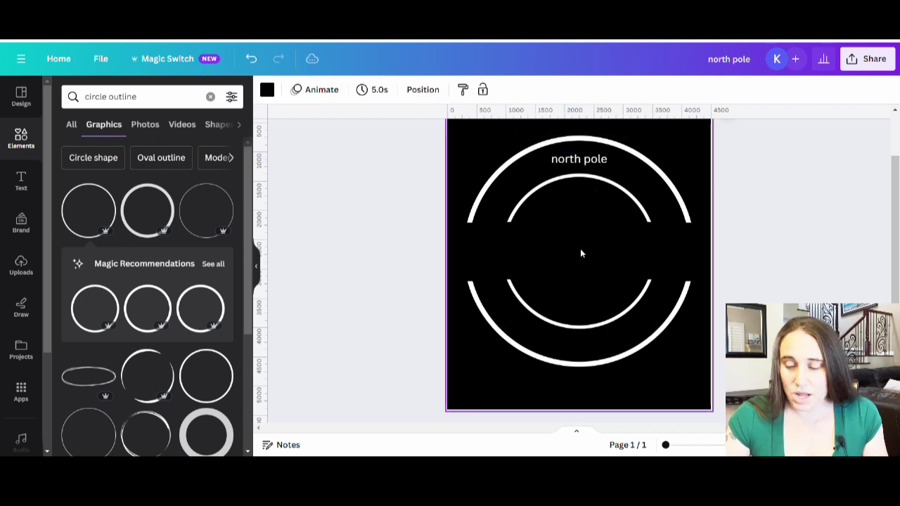
{"action": "key", "text": "t"}
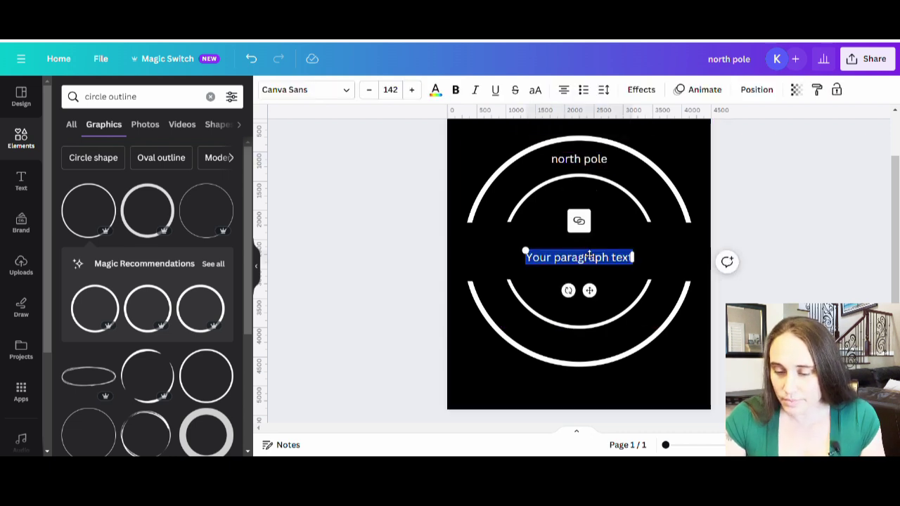
{"action": "type", "text": "brewing"}
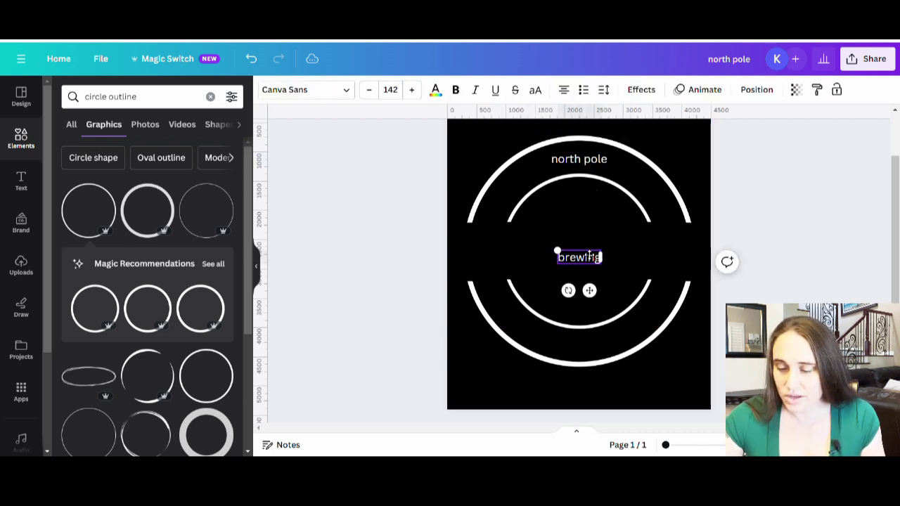
{"action": "type", "text": " co"}
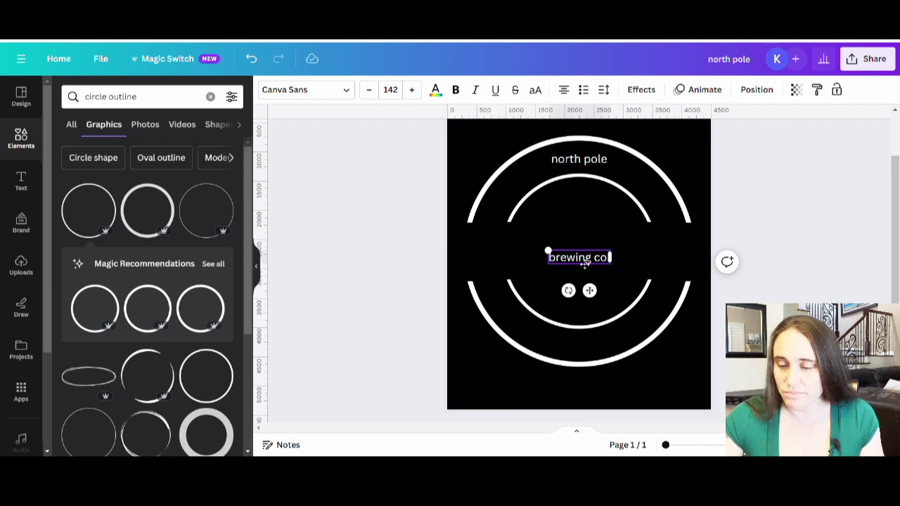
{"action": "type", "text": "."}
{"action": "left_click", "coordinate": [806, 238]}
{"action": "left_click", "coordinate": [589, 262]}
{"action": "left_click_drag", "start_coordinate": [588, 262], "coordinate": [589, 261]}
{"action": "key", "text": "BackSpace"}
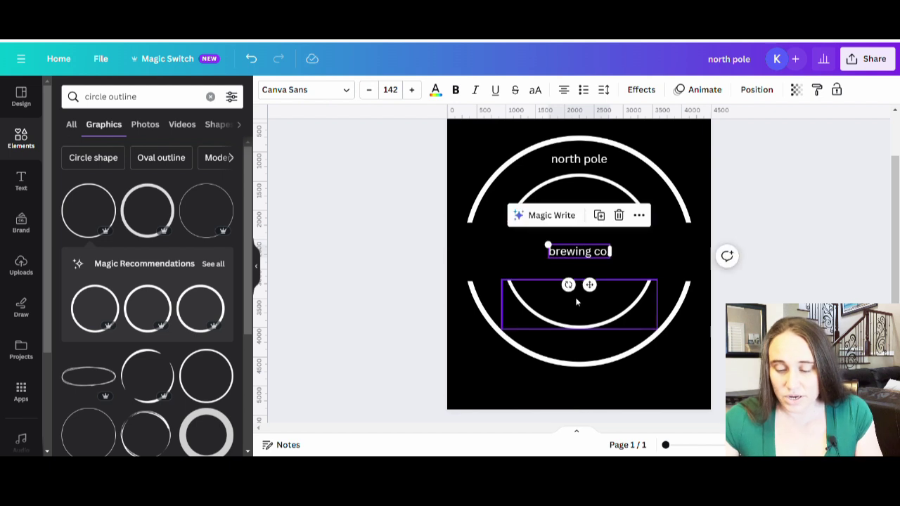
{"action": "type", "text": "."}
Add the text "christmas spirits" and place it centered between the two lower arcs
{"action": "left_click", "coordinate": [628, 396]}
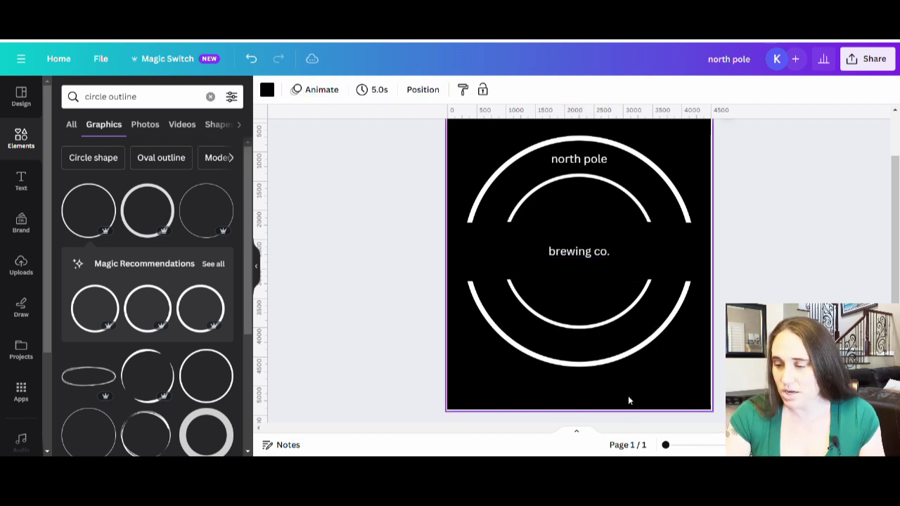
{"action": "key", "text": "t"}
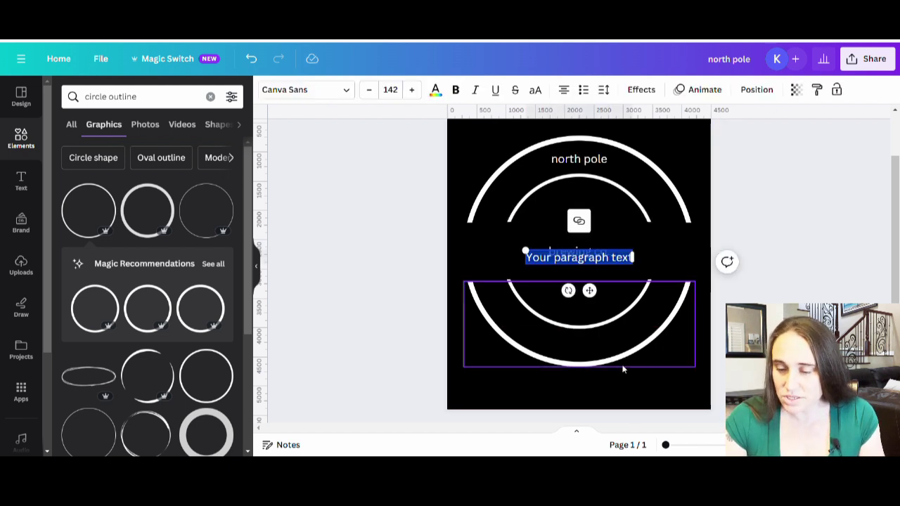
{"action": "type", "text": "chr"}
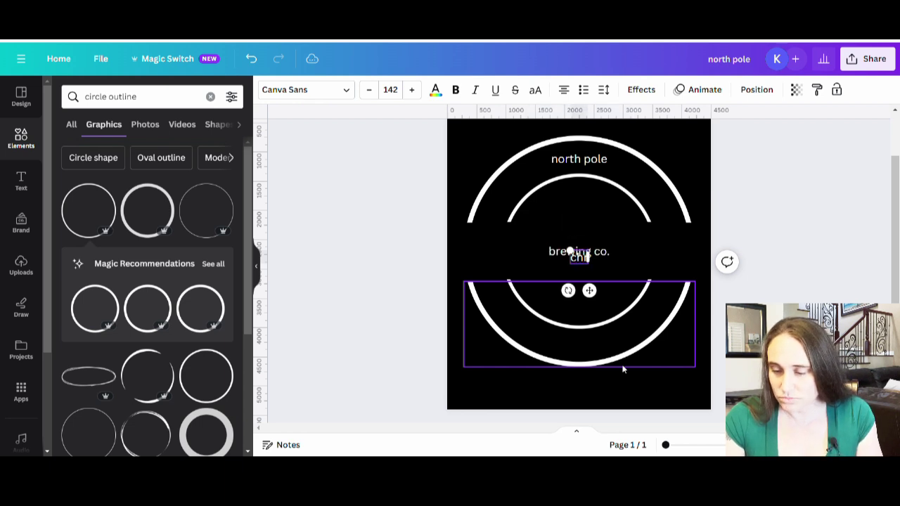
{"action": "type", "text": "istmas spirits"}
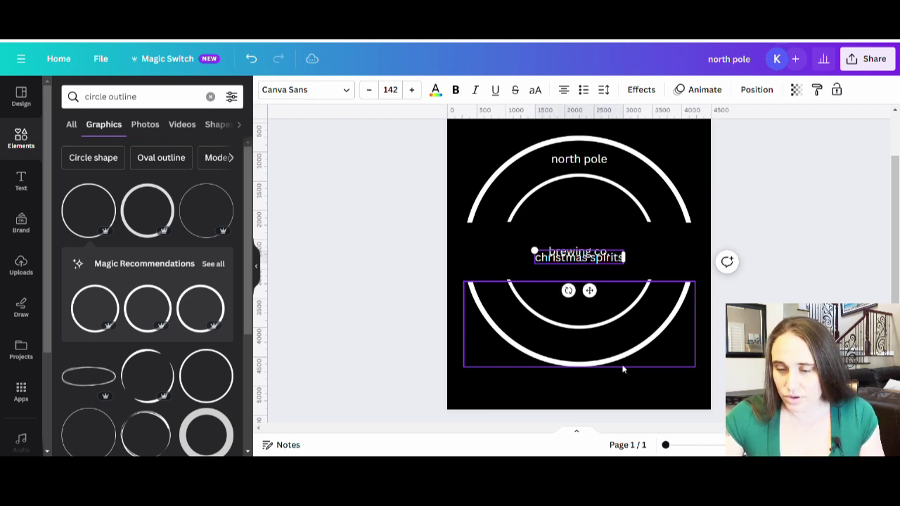
{"action": "left_click", "coordinate": [485, 277]}
{"action": "left_click", "coordinate": [568, 257]}
{"action": "left_click_drag", "start_coordinate": [568, 257], "coordinate": [566, 345]}
{"action": "left_click", "coordinate": [787, 220]}
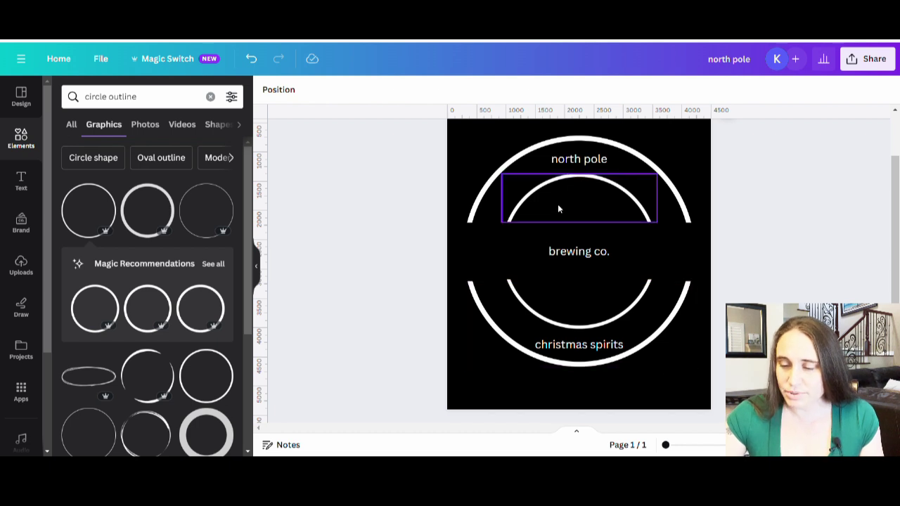
Enlarge "brewing co." to font size 380 and center it in the gap between the upper and lower arcs
{"action": "left_click", "coordinate": [601, 257]}
{"action": "left_click_drag", "start_coordinate": [614, 244], "coordinate": [668, 232]}
{"action": "left_click_drag", "start_coordinate": [584, 258], "coordinate": [523, 258]}
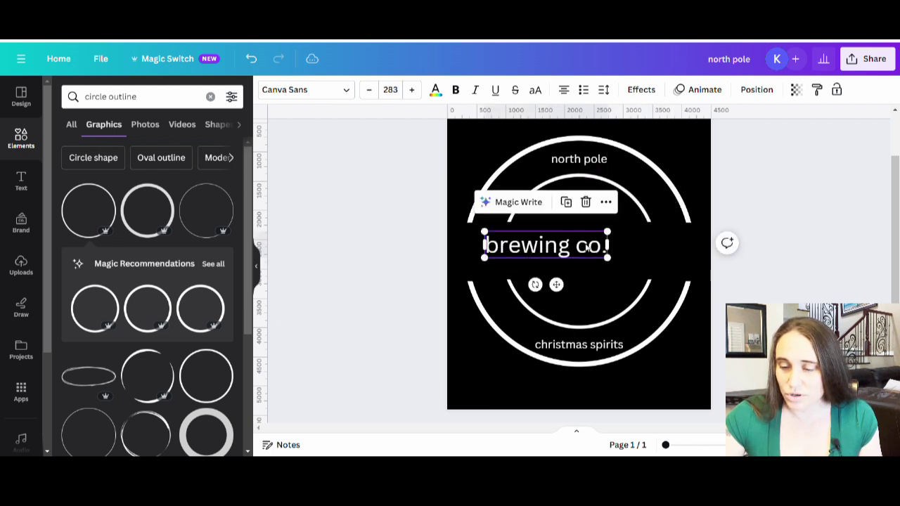
{"action": "left_click_drag", "start_coordinate": [609, 233], "coordinate": [650, 223]}
{"action": "left_click_drag", "start_coordinate": [589, 247], "coordinate": [603, 260]}
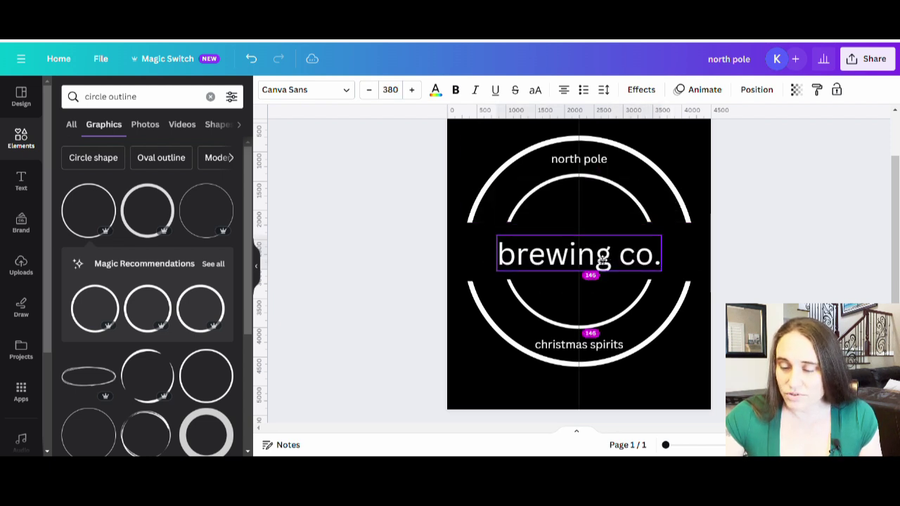
{"action": "left_click", "coordinate": [733, 248]}
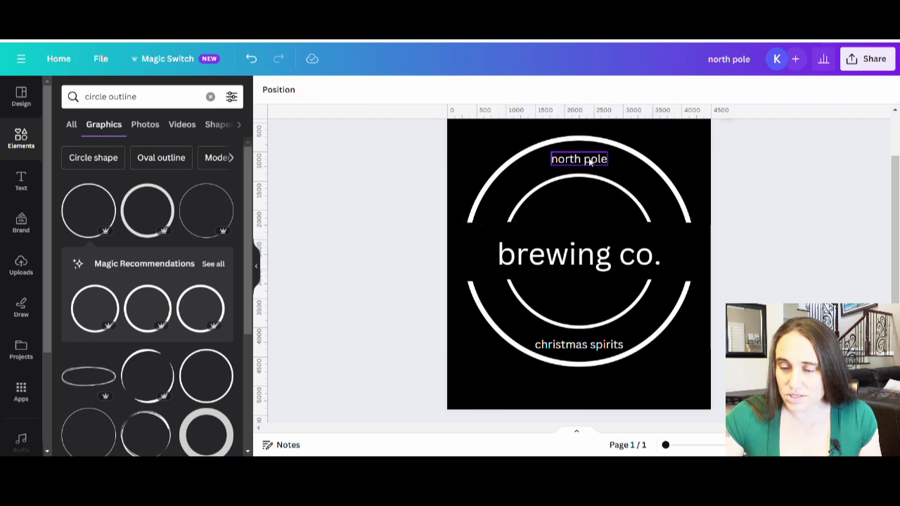
Enlarge "north pole" to font size 233 and "christmas spirits" to 196, keeping both centered between their arcs
{"action": "left_click", "coordinate": [595, 158]}
{"action": "left_click_drag", "start_coordinate": [554, 173], "coordinate": [519, 182]}
{"action": "key", "text": "ctrl+z"}
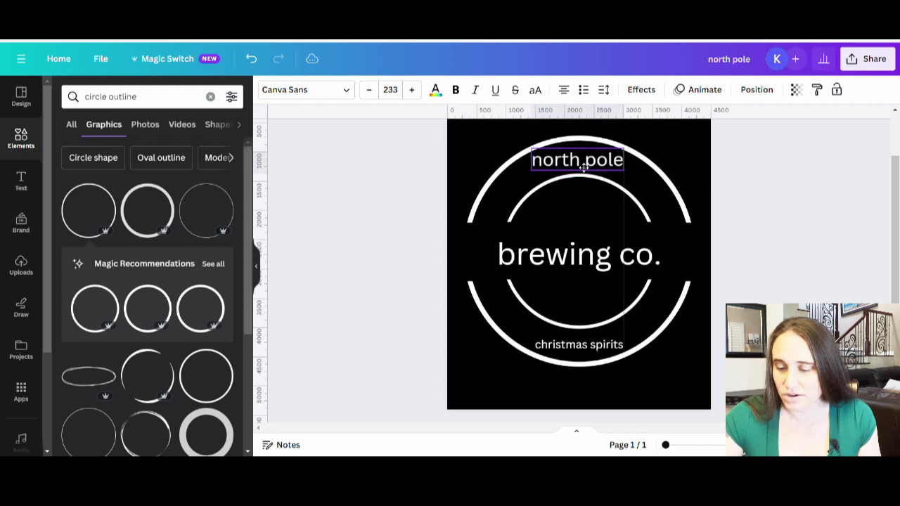
{"action": "left_click", "coordinate": [599, 343]}
{"action": "left_click_drag", "start_coordinate": [625, 351], "coordinate": [658, 351]}
{"action": "left_click_drag", "start_coordinate": [602, 343], "coordinate": [586, 343]}
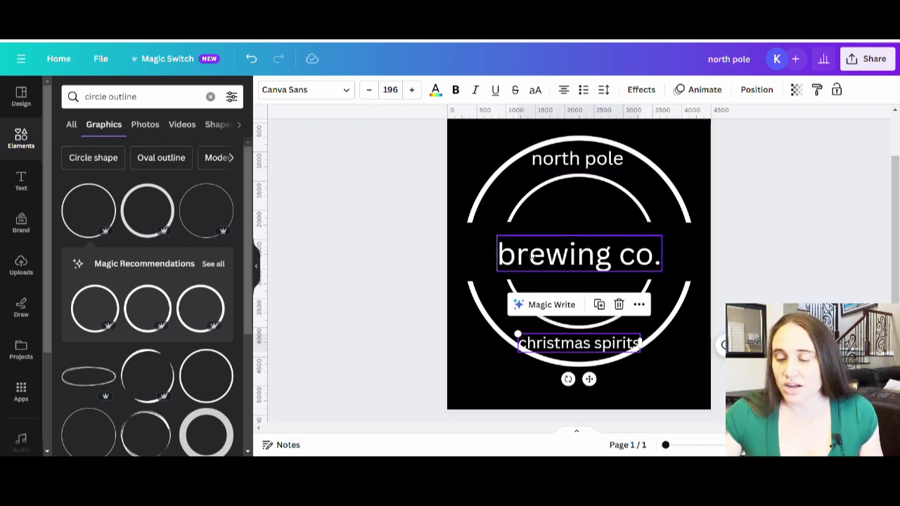
Change the font of "north pole" and "christmas spirits" to Sergio Trendy
{"action": "left_click", "coordinate": [615, 161]}
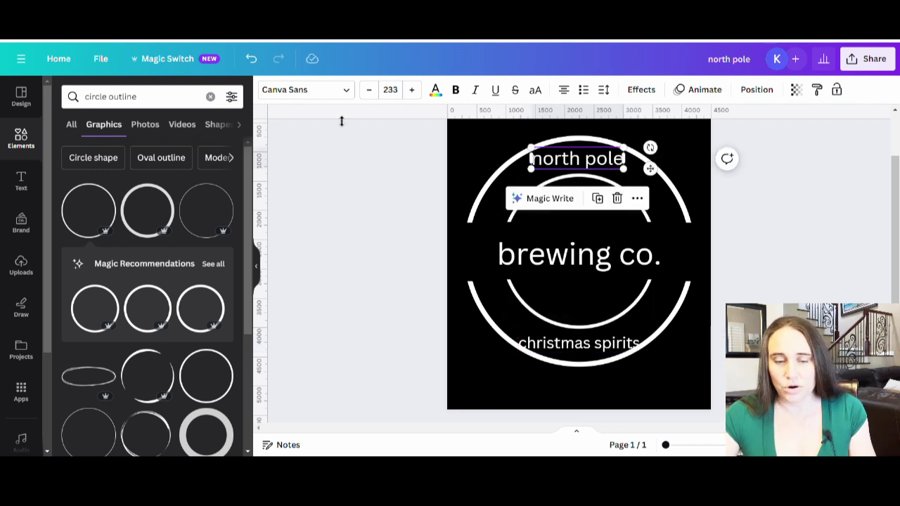
{"action": "left_click", "coordinate": [342, 93]}
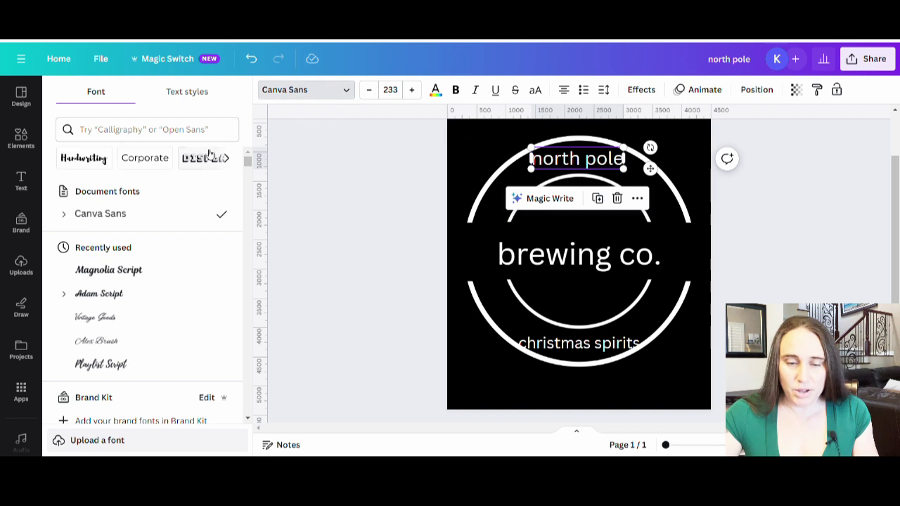
{"action": "left_click", "coordinate": [224, 127]}
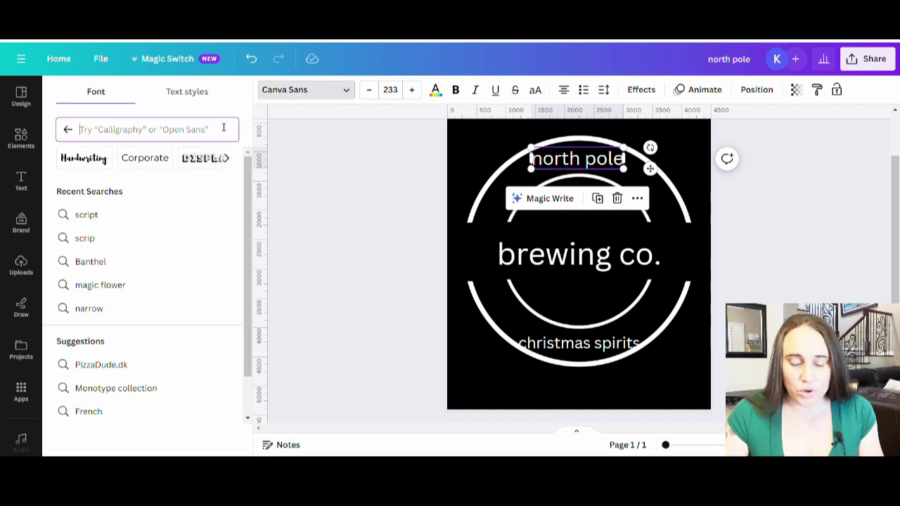
{"action": "type", "text": "serg"}
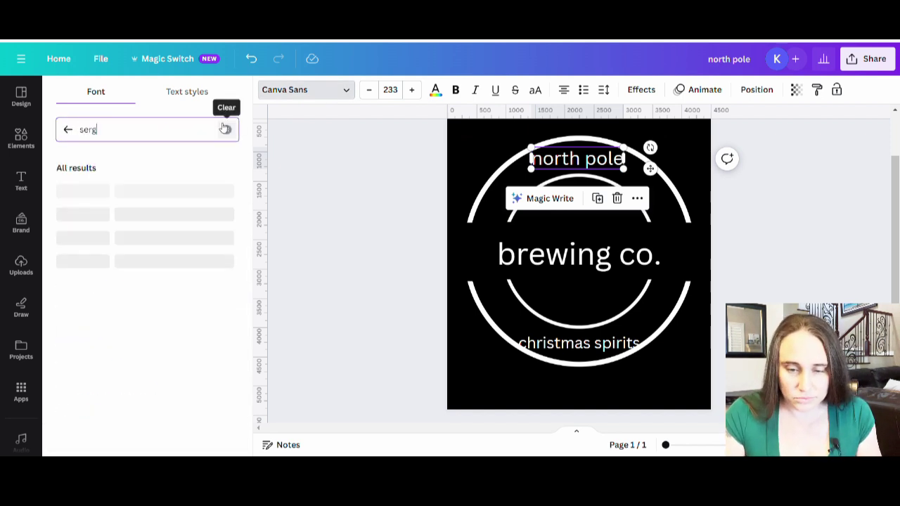
{"action": "type", "text": "io trendy"}
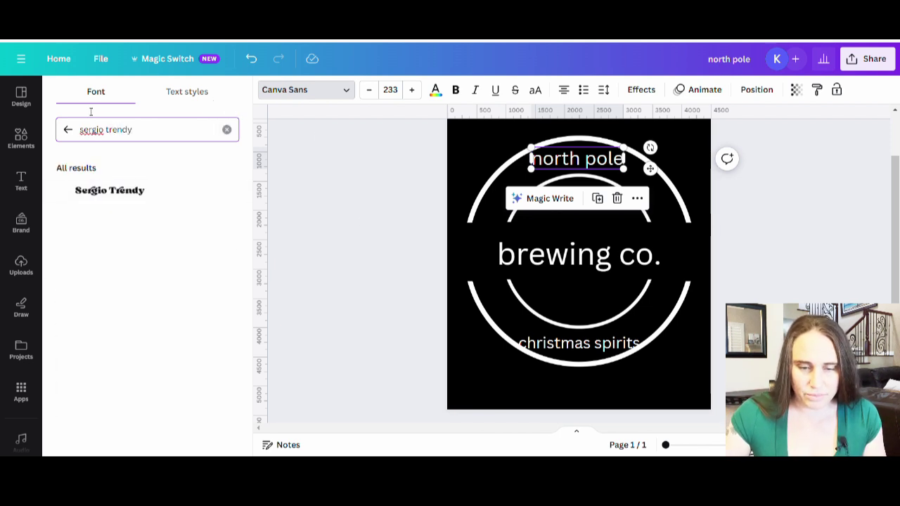
{"action": "left_click", "coordinate": [129, 193]}
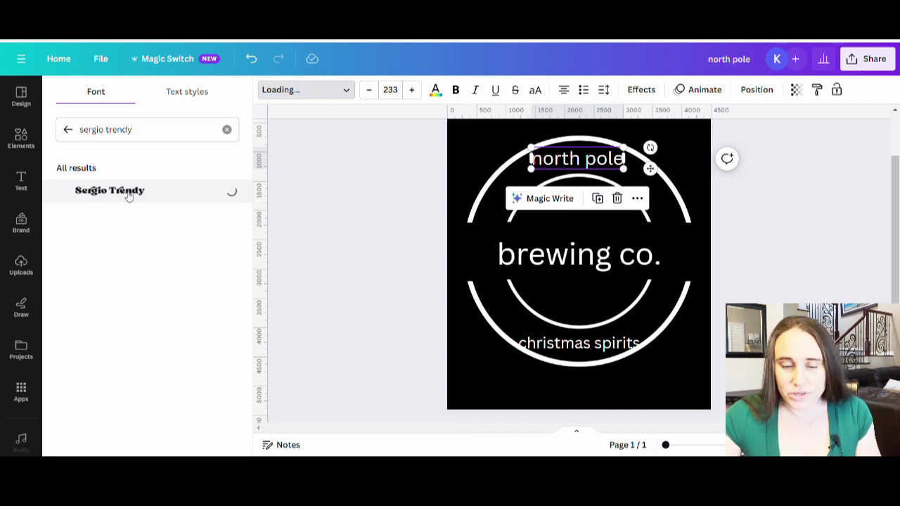
{"action": "left_click", "coordinate": [570, 343]}
{"action": "left_click", "coordinate": [161, 193]}
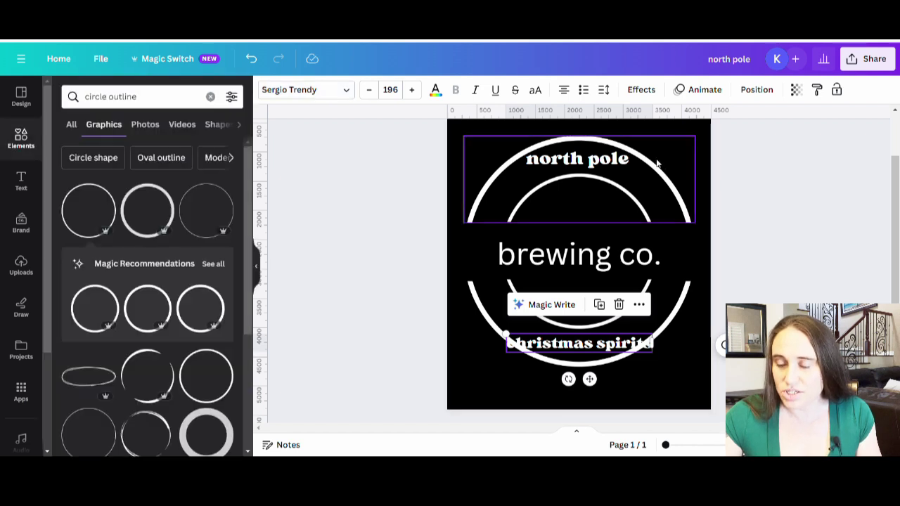
Set both the "north pole" and "christmas spirits" texts in uppercase
{"action": "left_click", "coordinate": [624, 169]}
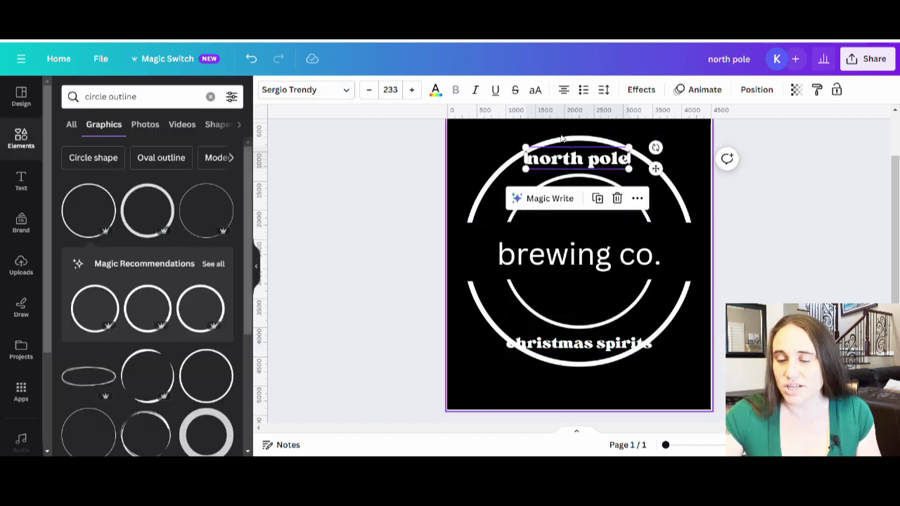
{"action": "left_click", "coordinate": [537, 91]}
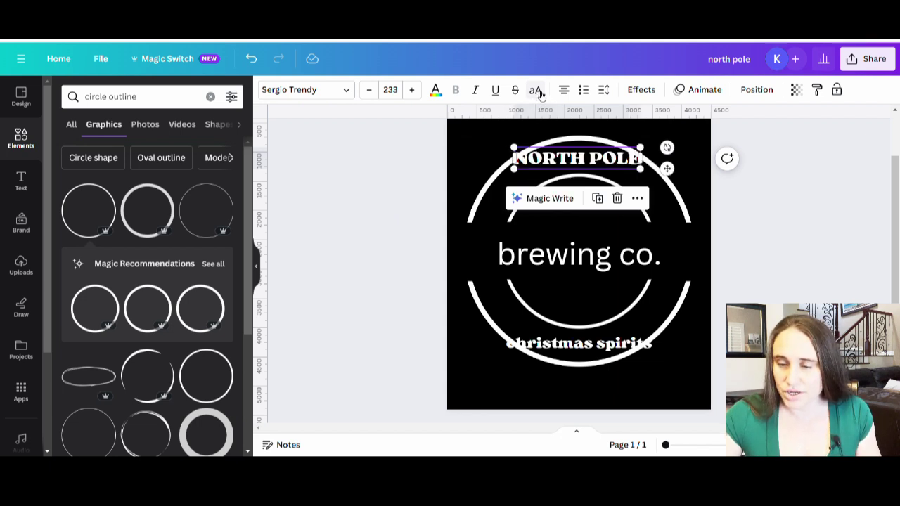
{"action": "left_click", "coordinate": [605, 346]}
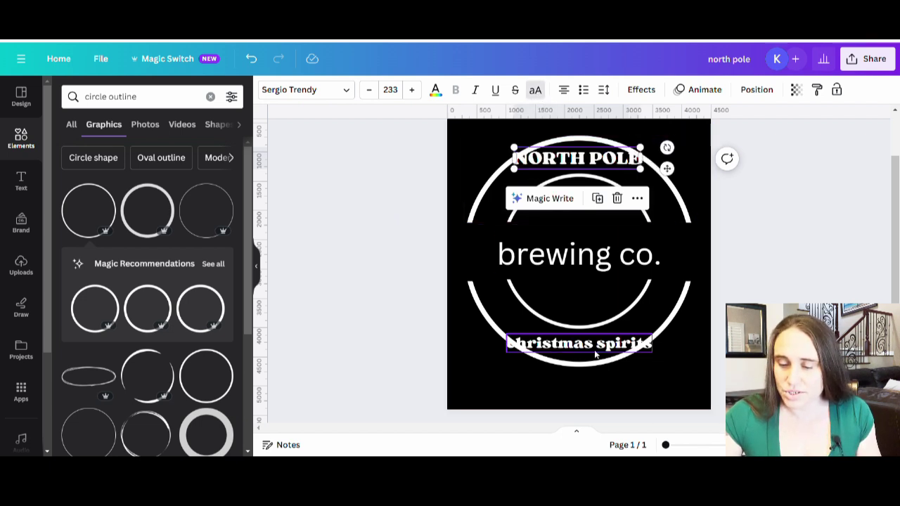
{"action": "left_click", "coordinate": [536, 92]}
{"action": "left_click", "coordinate": [785, 235]}
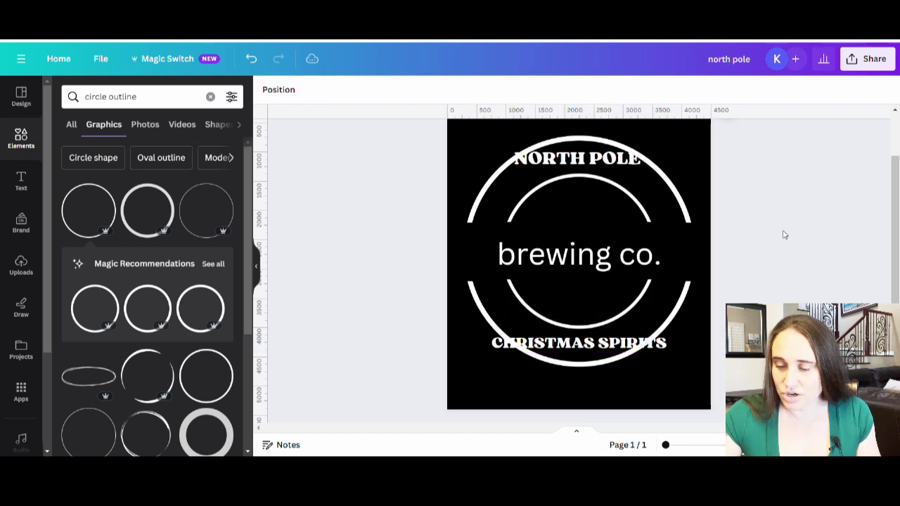
Enlarge "CHRISTMAS SPIRITS" to font size 263 and center it horizontally over the lower arcs
{"action": "left_click", "coordinate": [599, 344]}
{"action": "left_click_drag", "start_coordinate": [675, 341], "coordinate": [754, 355]}
{"action": "left_click_drag", "start_coordinate": [623, 339], "coordinate": [587, 346]}
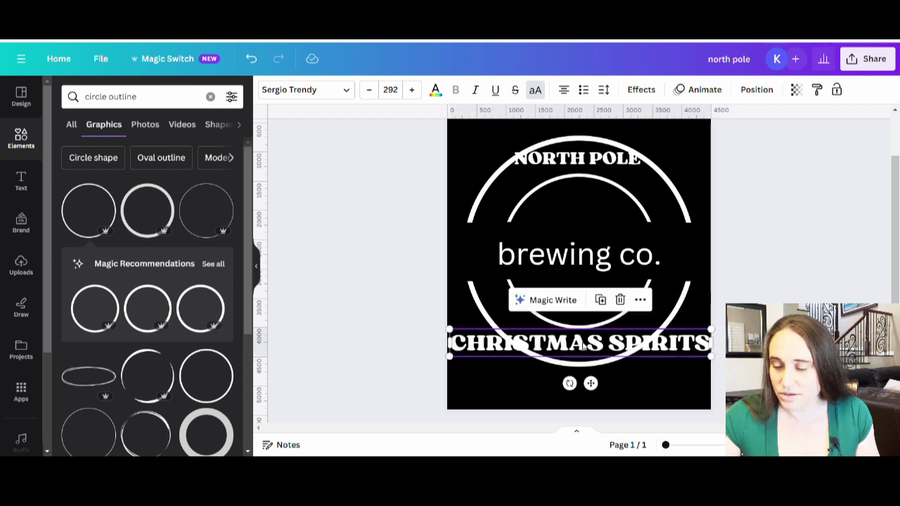
{"action": "left_click_drag", "start_coordinate": [712, 328], "coordinate": [685, 333]}
{"action": "left_click_drag", "start_coordinate": [534, 354], "coordinate": [576, 346]}
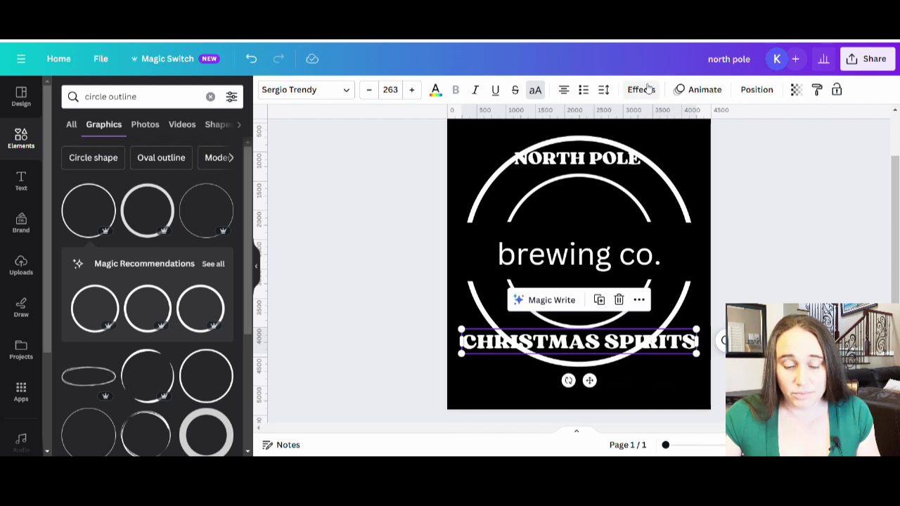
Apply the Curve shape effect to the "CHRISTMAS SPIRITS" text
{"action": "left_click", "coordinate": [641, 89]}
{"action": "scroll", "coordinate": [196, 322], "scroll_direction": "down", "scroll_amount": 1}
{"action": "scroll", "coordinate": [197, 322], "scroll_direction": "down", "scroll_amount": 1}
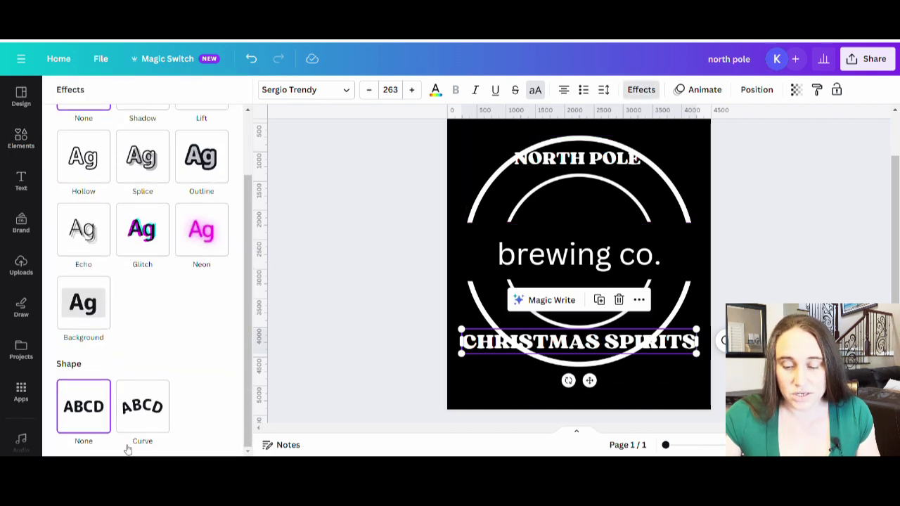
{"action": "left_click", "coordinate": [143, 401]}
{"action": "scroll", "coordinate": [187, 342], "scroll_direction": "down", "scroll_amount": 1}
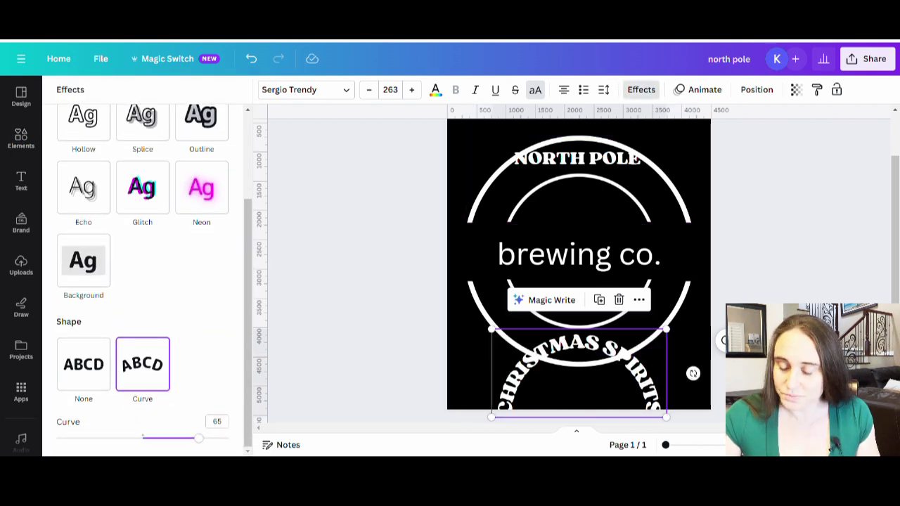
Bend "CHRISTMAS SPIRITS" downward with a curve of -54 and place it centered between the two lower arcs
{"action": "left_click", "coordinate": [86, 437]}
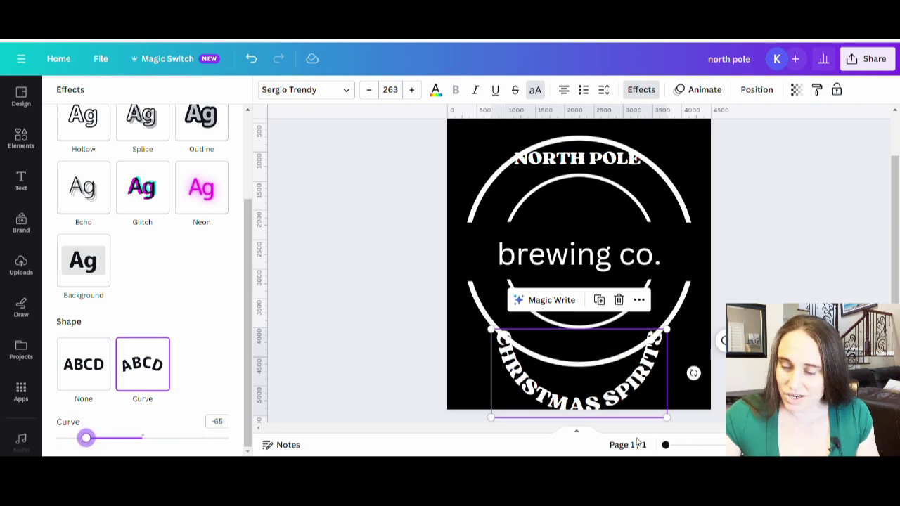
{"action": "left_click_drag", "start_coordinate": [86, 438], "coordinate": [104, 437]}
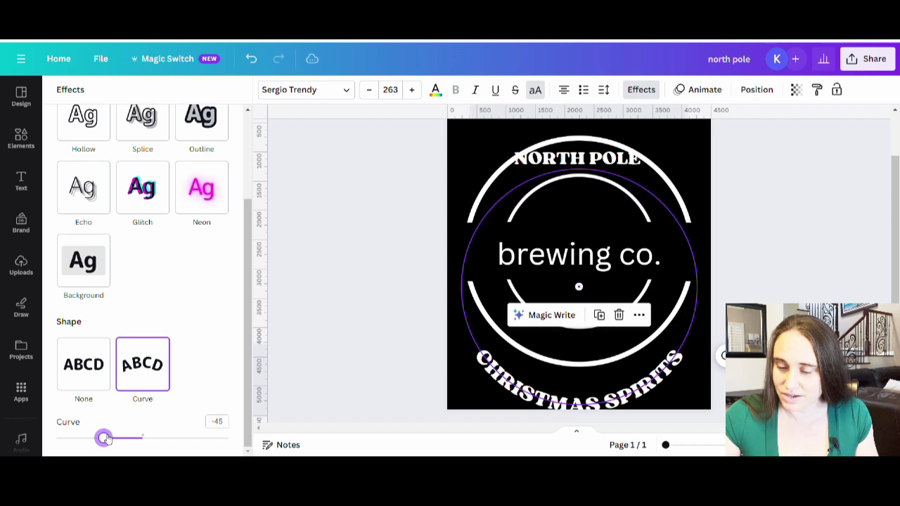
{"action": "left_click_drag", "start_coordinate": [578, 408], "coordinate": [583, 347]}
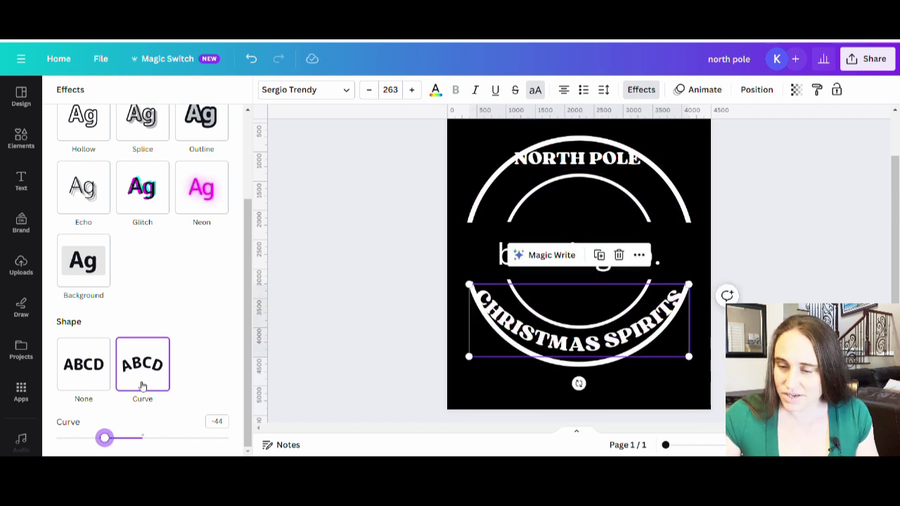
{"action": "left_click_drag", "start_coordinate": [104, 437], "coordinate": [99, 443]}
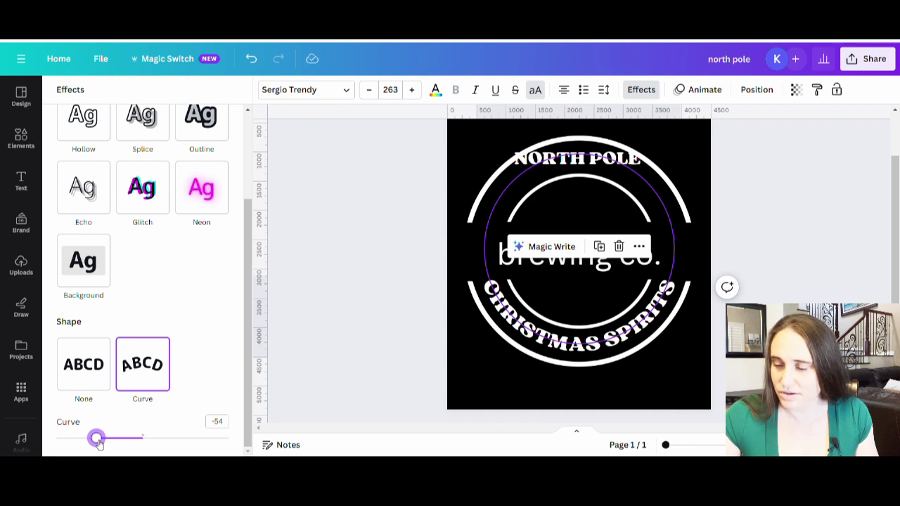
{"action": "left_click_drag", "start_coordinate": [98, 441], "coordinate": [98, 442]}
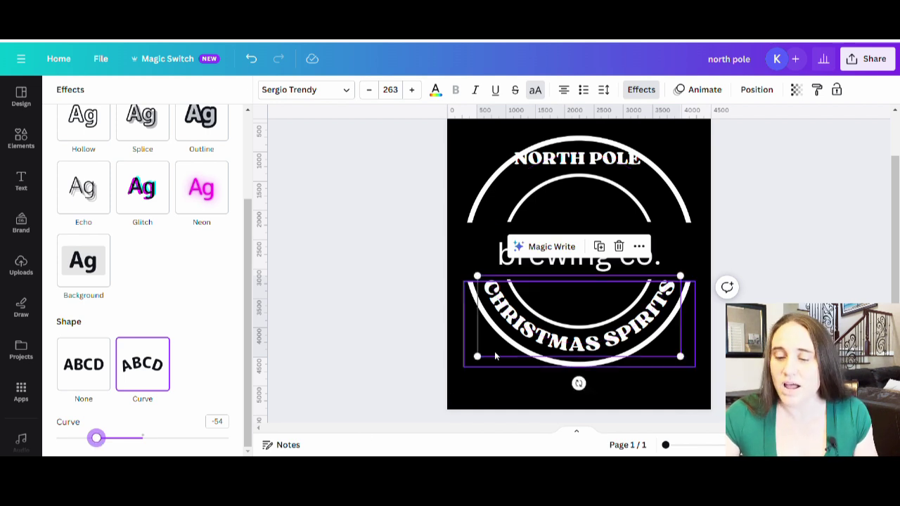
Enlarge the "NORTH POLE" text to font size 334 and keep it horizontally centered over the upper arcs
{"action": "left_click", "coordinate": [834, 232]}
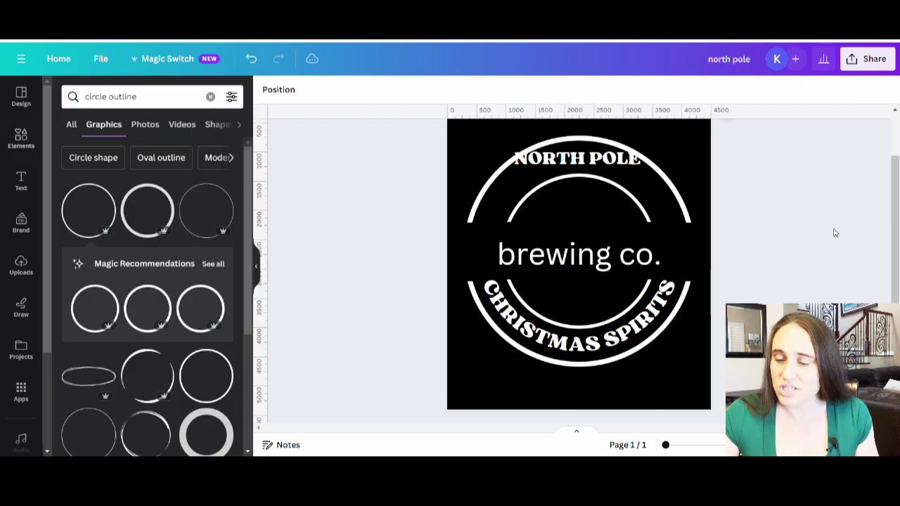
{"action": "left_click", "coordinate": [601, 160]}
{"action": "left_click_drag", "start_coordinate": [642, 149], "coordinate": [601, 163]}
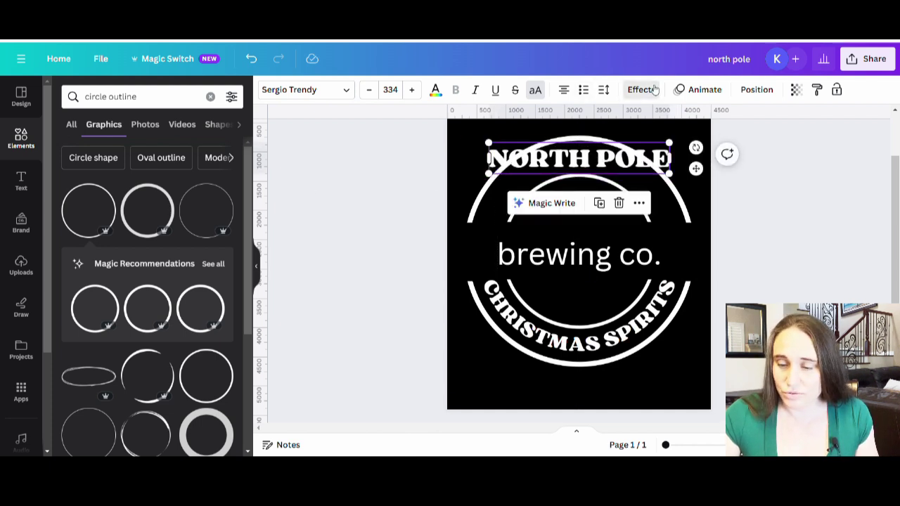
Apply the Curve shape effect to "NORTH POLE" with a curve of 66 so it sits between the two upper arcs
{"action": "left_click", "coordinate": [641, 90]}
{"action": "scroll", "coordinate": [231, 368], "scroll_direction": "down", "scroll_amount": 3}
{"action": "left_click", "coordinate": [142, 415]}
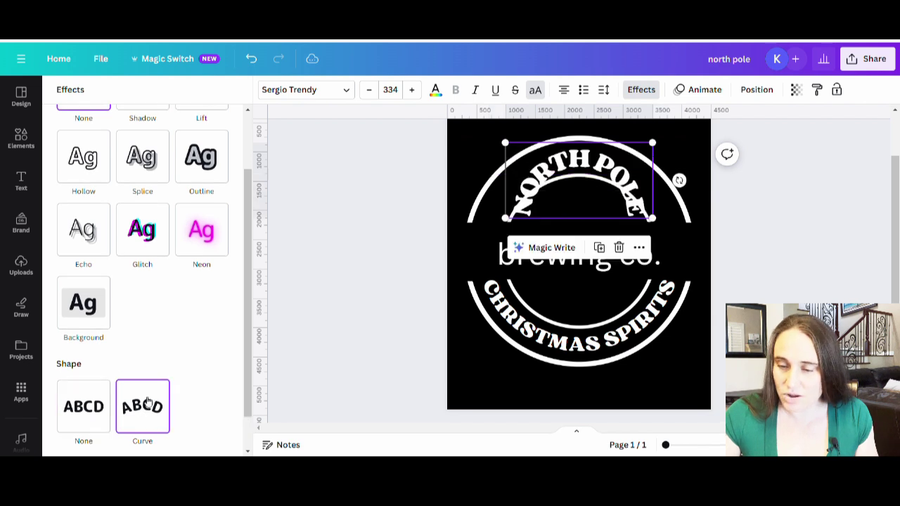
{"action": "left_click_drag", "start_coordinate": [220, 438], "coordinate": [202, 444]}
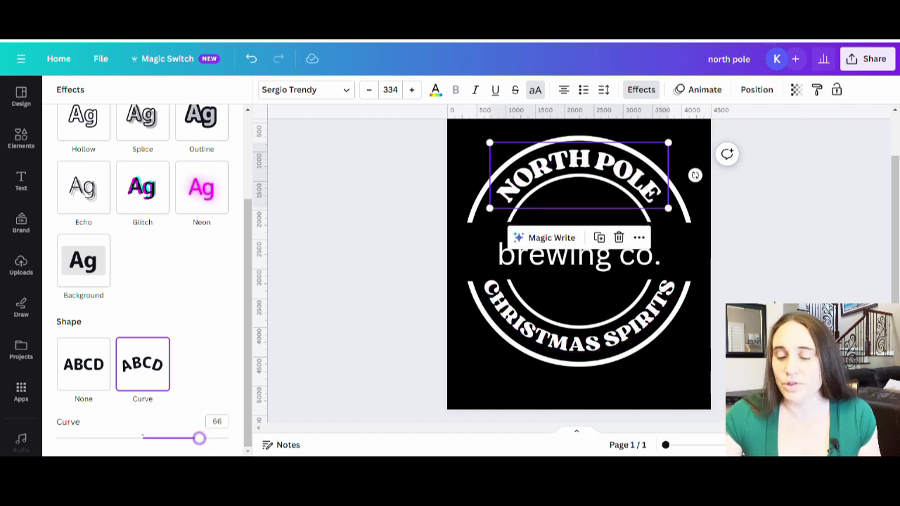
{"action": "left_click", "coordinate": [394, 379]}
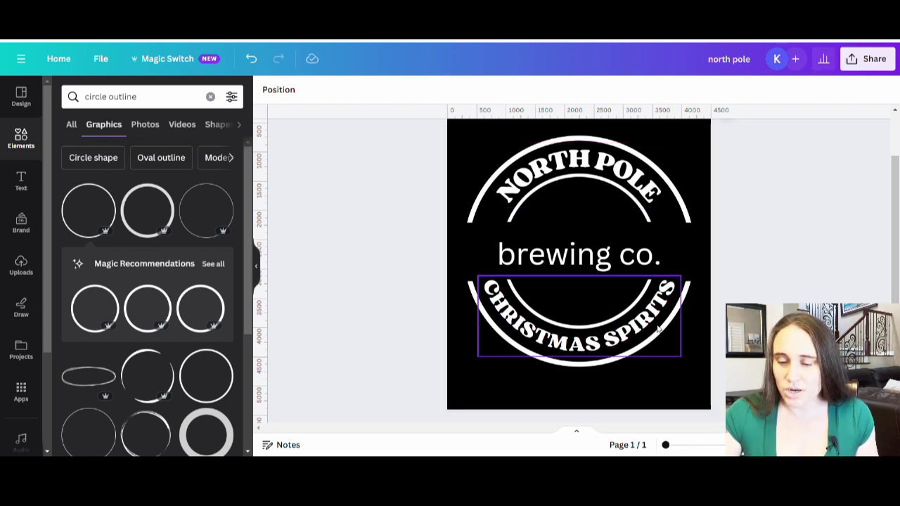
Capitalize the initials of the middle text so it reads "Brewing Co."
{"action": "left_click", "coordinate": [585, 262]}
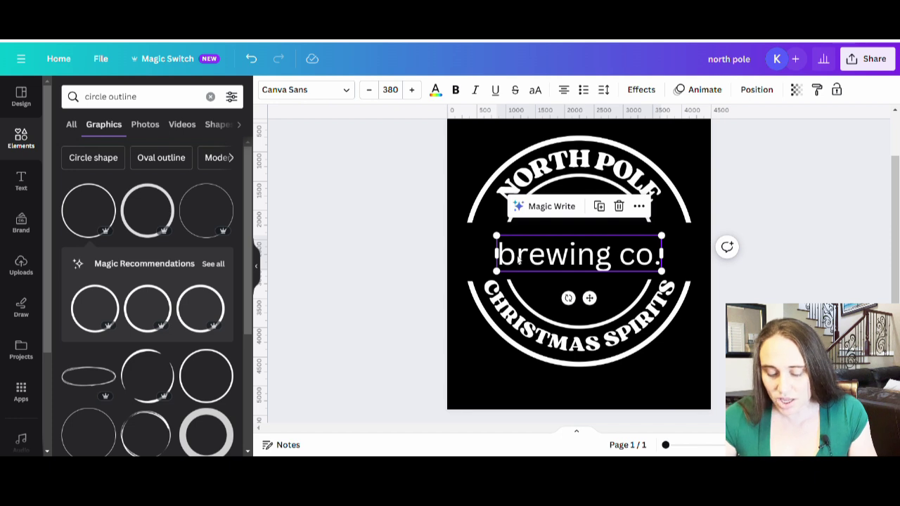
{"action": "left_click", "coordinate": [519, 260]}
{"action": "left_click_drag", "start_coordinate": [517, 260], "coordinate": [496, 257]}
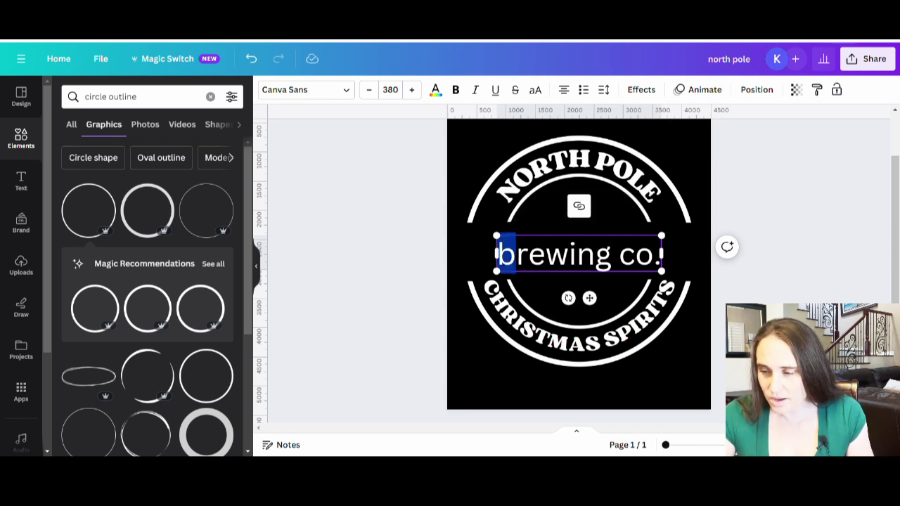
{"action": "type", "text": "B"}
{"action": "left_click", "coordinate": [636, 255]}
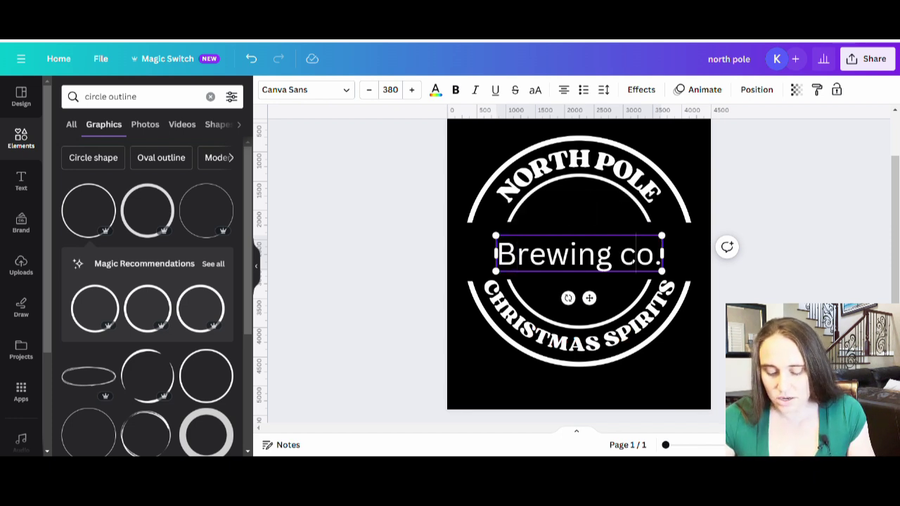
{"action": "key", "text": "shift+Left"}
{"action": "type", "text": "C"}
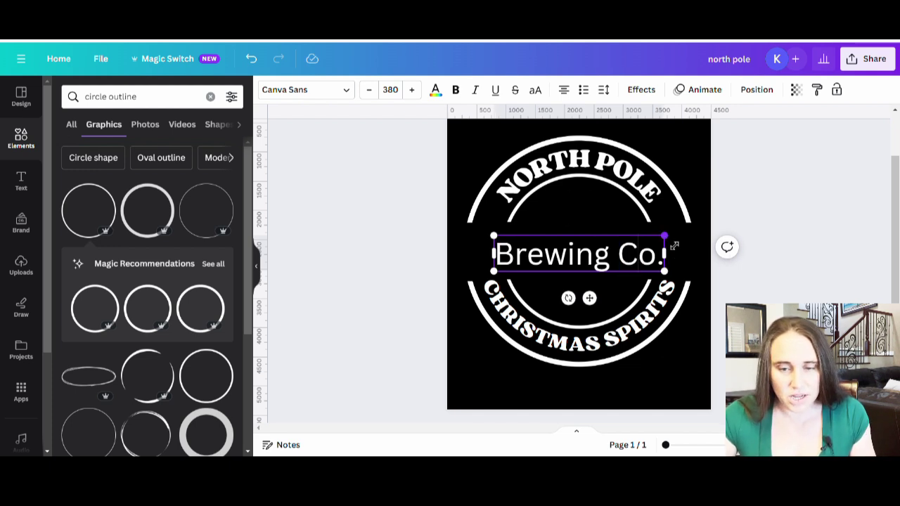
Search the fonts for "berkshire" and set "Brewing Co." in Berkshire Swash
{"action": "left_click", "coordinate": [277, 90]}
{"action": "left_click_drag", "start_coordinate": [168, 134], "coordinate": [65, 125]}
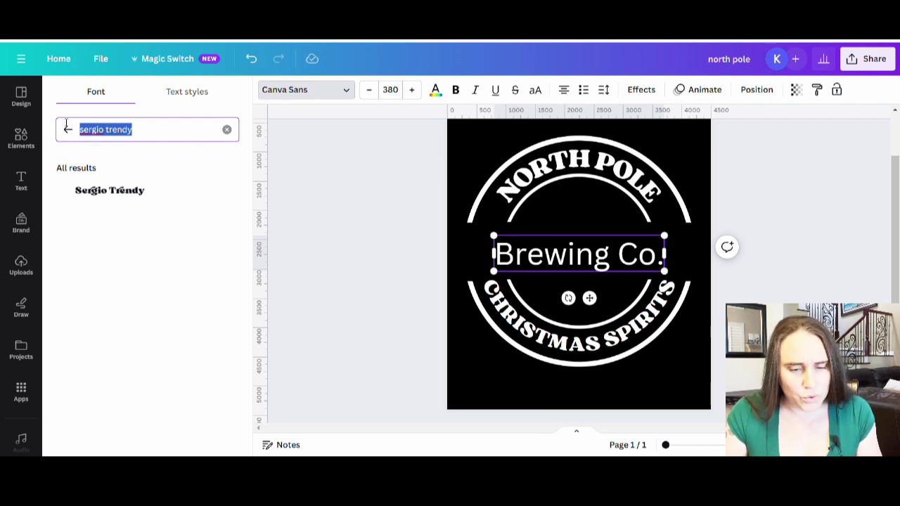
{"action": "type", "text": "barkshire"}
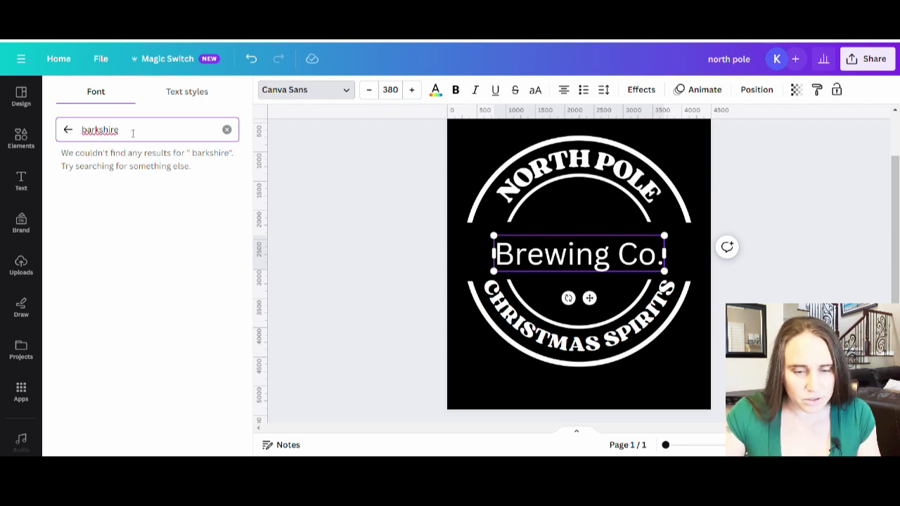
{"action": "left_click_drag", "start_coordinate": [92, 129], "coordinate": [86, 129]}
{"action": "type", "text": "e"}
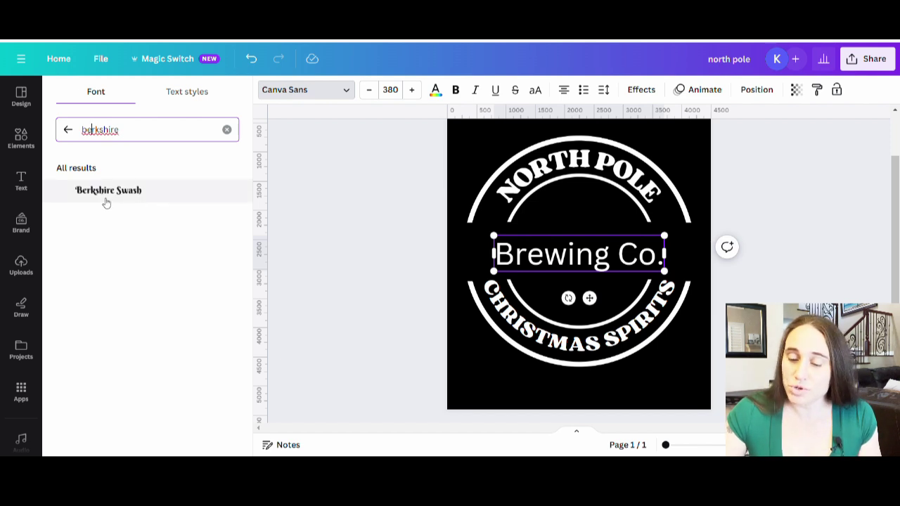
{"action": "left_click", "coordinate": [108, 199]}
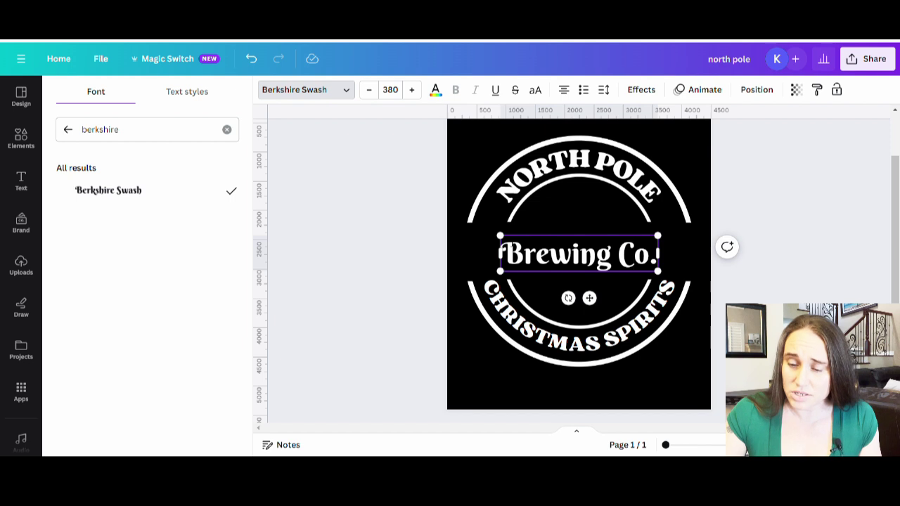
Enlarge "Brewing Co." to font size 595 and center it in the gap between the upper and lower rings
{"action": "left_click_drag", "start_coordinate": [500, 237], "coordinate": [457, 224]}
{"action": "left_click_drag", "start_coordinate": [658, 225], "coordinate": [712, 225]}
{"action": "left_click", "coordinate": [816, 191]}
{"action": "left_click_drag", "start_coordinate": [617, 242], "coordinate": [621, 248]}
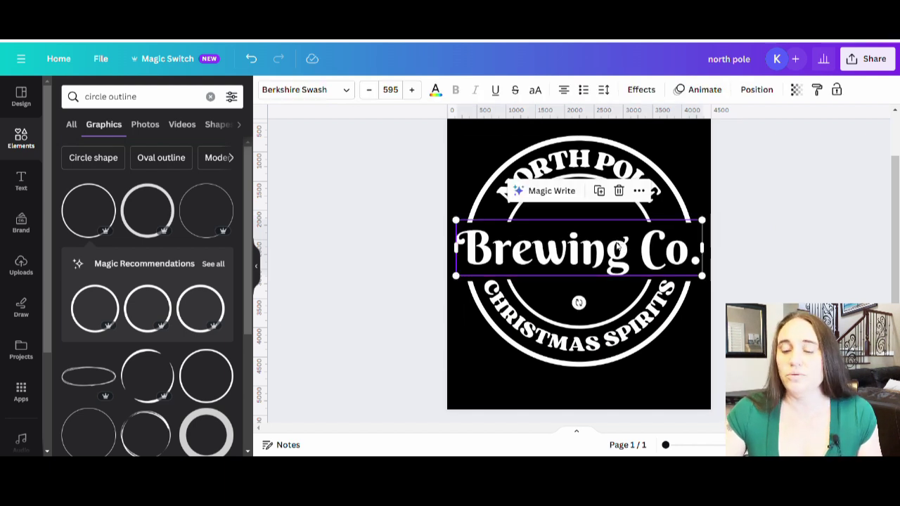
{"action": "left_click", "coordinate": [783, 198]}
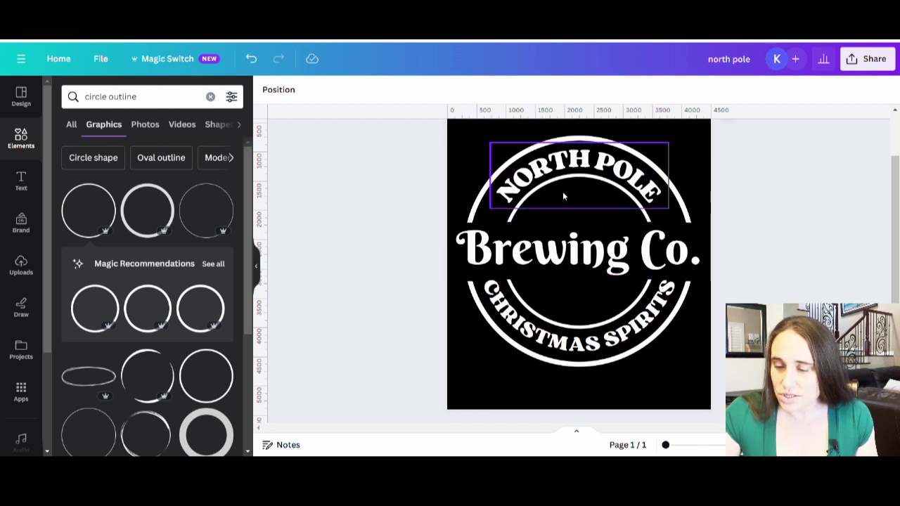
Extend the crop of the upper inner arc slightly downward so both ends reach closer to "Brewing Co."
{"action": "double_click", "coordinate": [648, 218]}
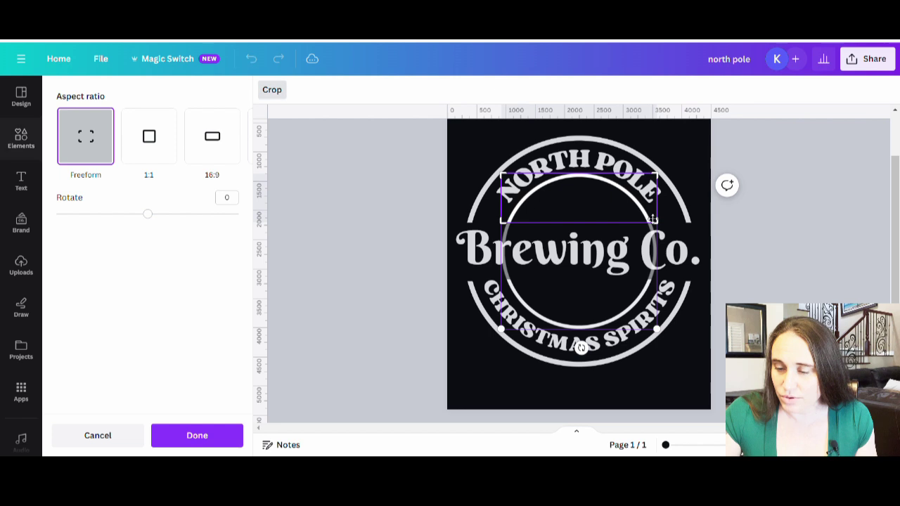
{"action": "left_click_drag", "start_coordinate": [663, 233], "coordinate": [664, 234]}
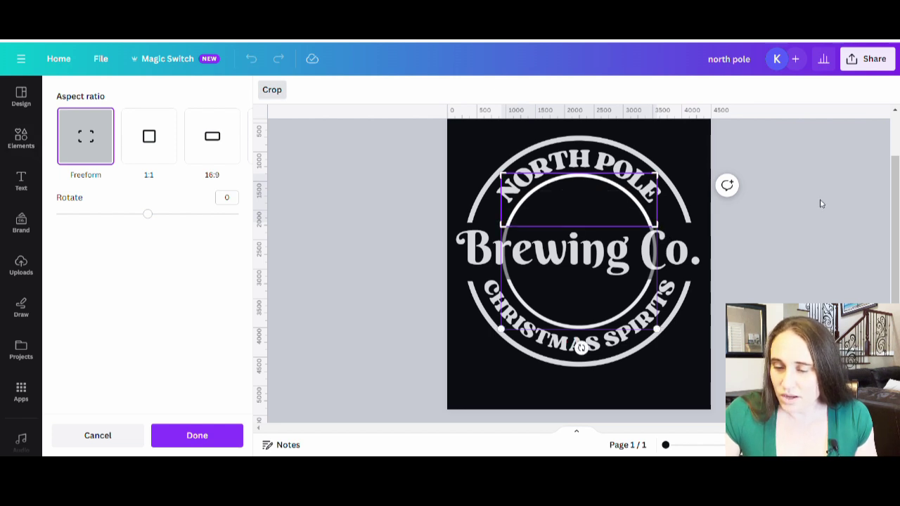
{"action": "left_click", "coordinate": [786, 242]}
{"action": "left_click", "coordinate": [764, 261]}
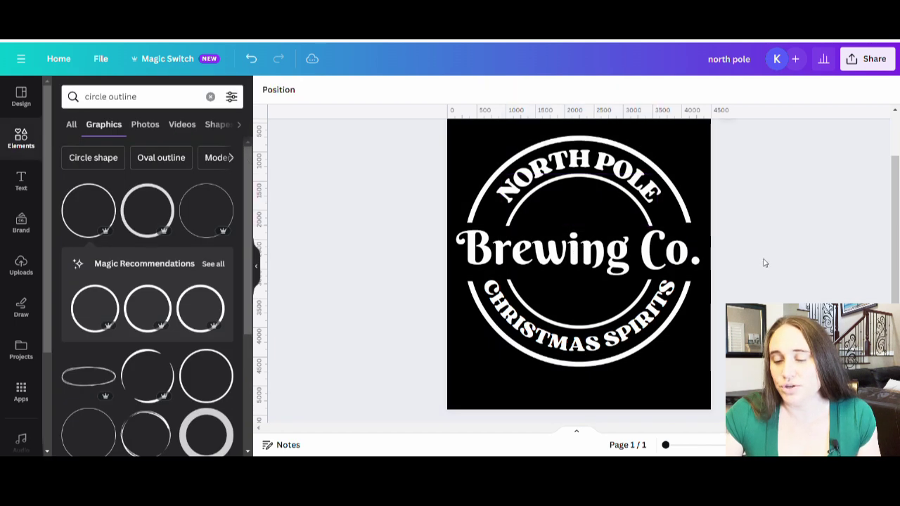
Duplicate the upper inner arc and align the copy exactly over the original
{"action": "left_click", "coordinate": [646, 219]}
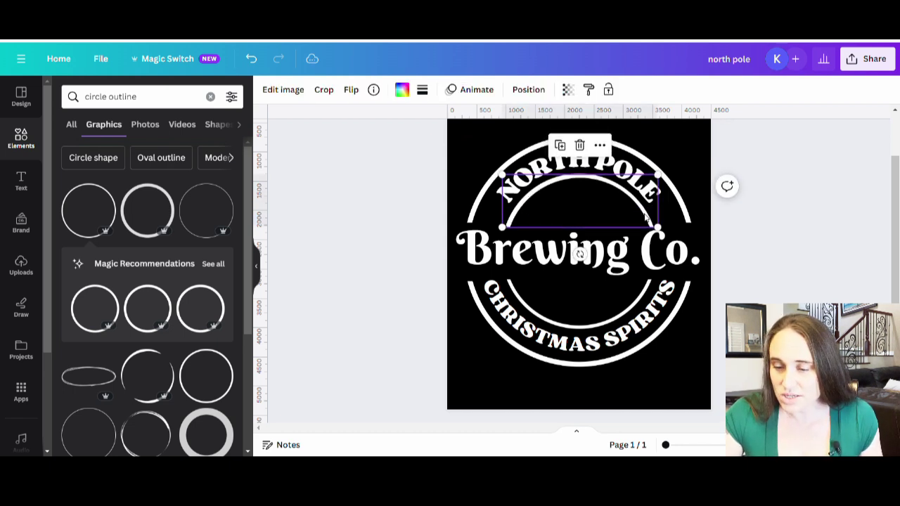
{"action": "left_click_drag", "start_coordinate": [637, 213], "coordinate": [642, 219]}
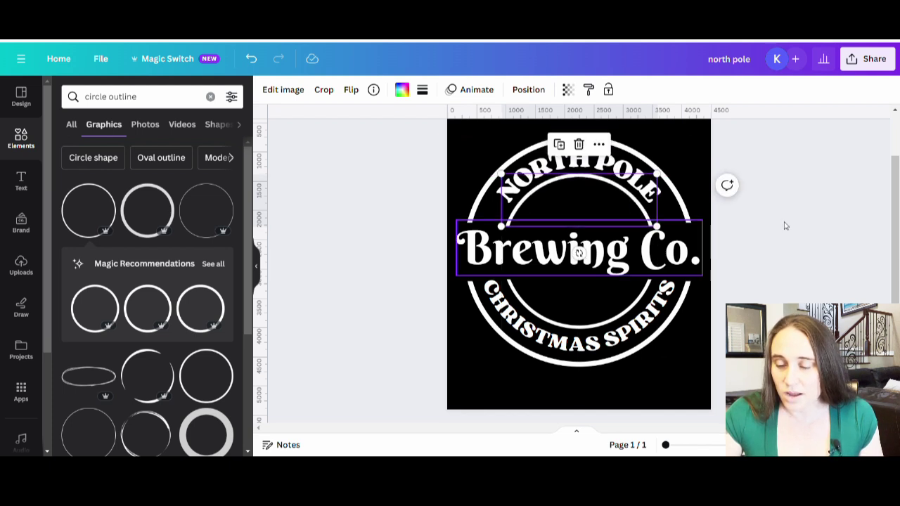
{"action": "left_click", "coordinate": [885, 227]}
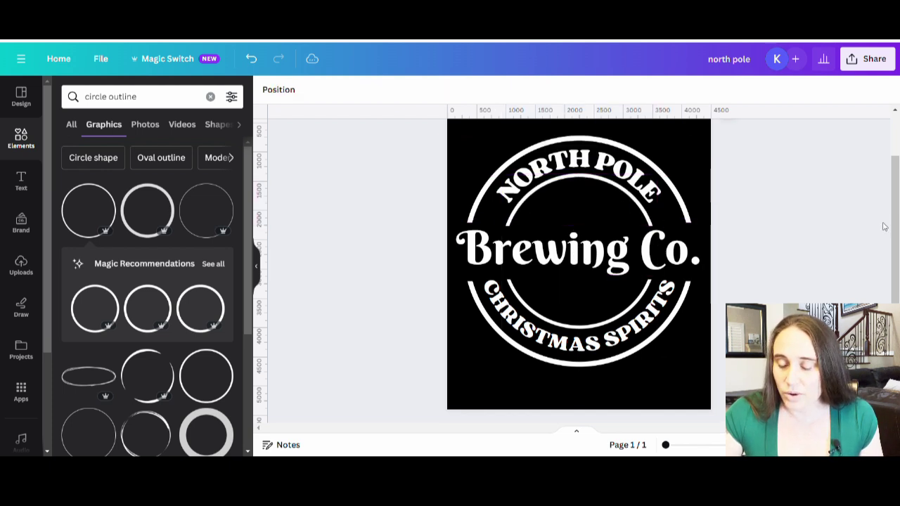
Crop the copied upper inner arc to its left half and extend its lower end down to the "Brewing Co." lettering
{"action": "double_click", "coordinate": [608, 208]}
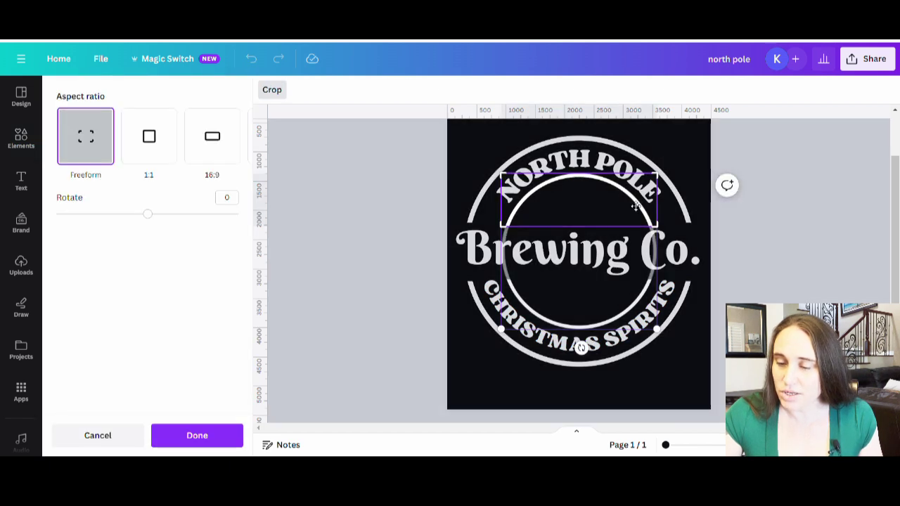
{"action": "left_click_drag", "start_coordinate": [658, 175], "coordinate": [584, 176]}
{"action": "left_click_drag", "start_coordinate": [499, 236], "coordinate": [505, 242]}
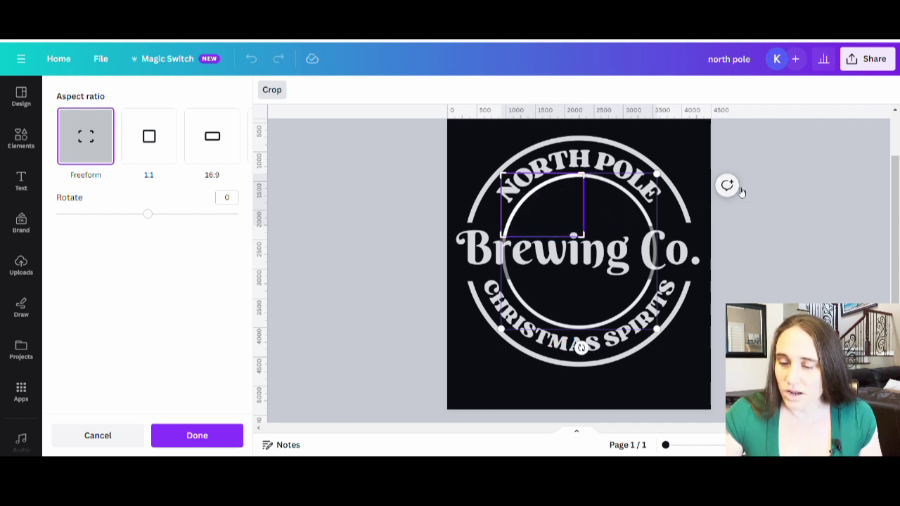
{"action": "left_click", "coordinate": [738, 190]}
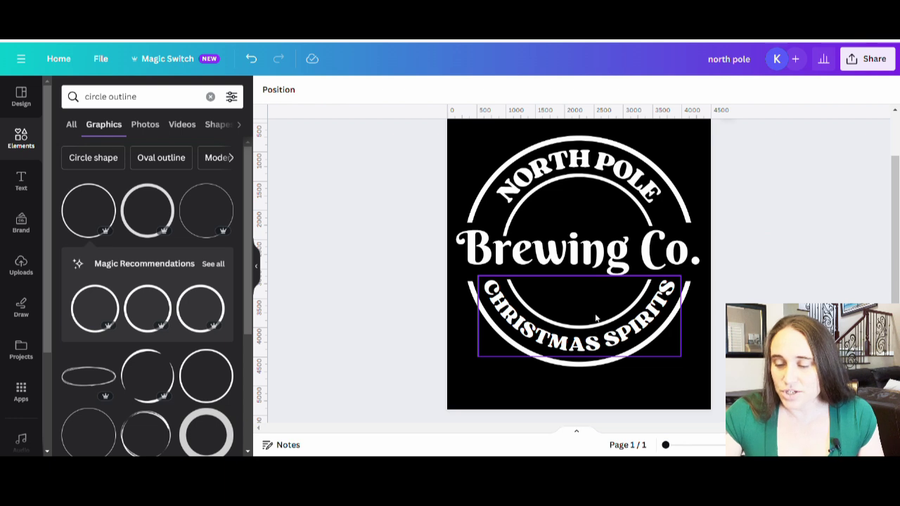
Extend the crop of the lower outer arc upward so both ends reach just below "Brewing Co."
{"action": "left_click", "coordinate": [689, 294]}
{"action": "double_click", "coordinate": [689, 293]}
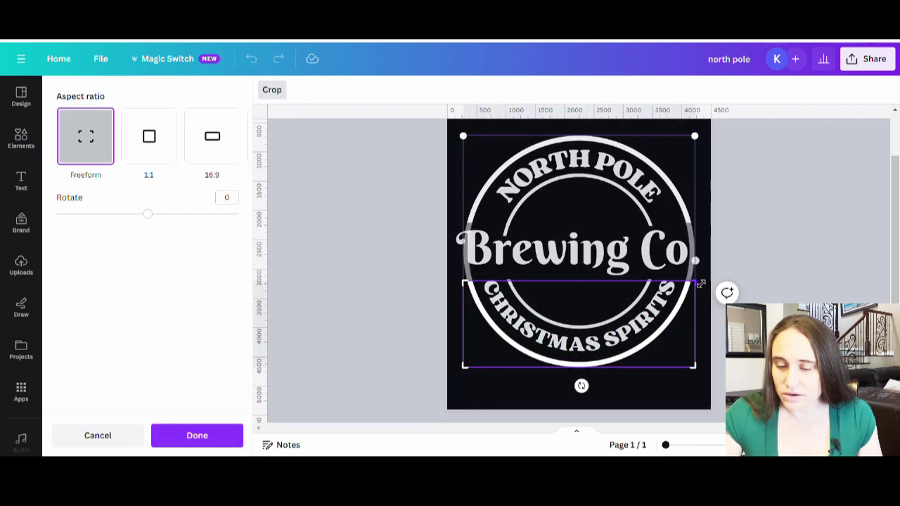
{"action": "left_click_drag", "start_coordinate": [704, 282], "coordinate": [704, 278]}
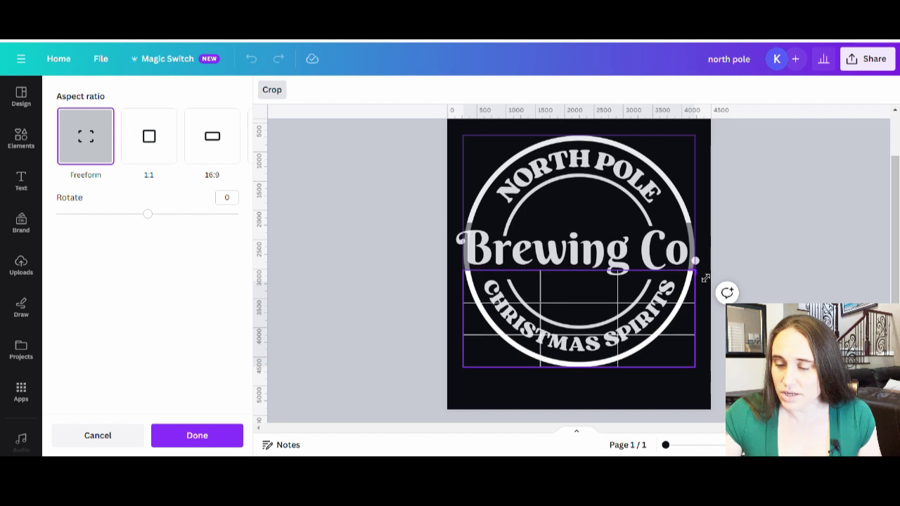
{"action": "left_click", "coordinate": [757, 234]}
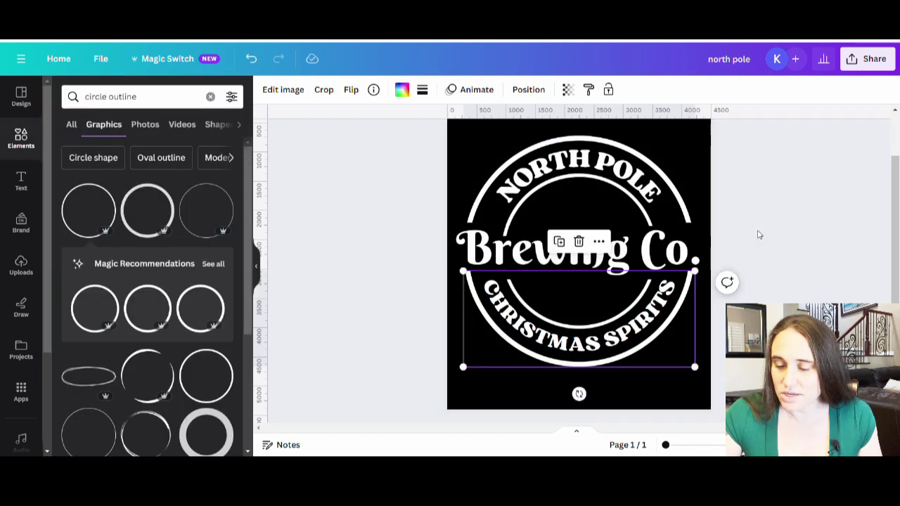
{"action": "left_click", "coordinate": [760, 237]}
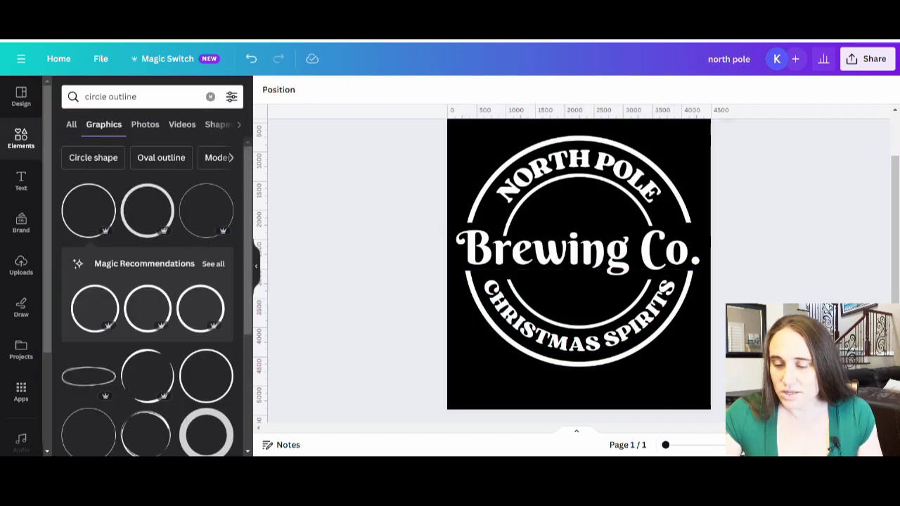
Extend the crop of the lower inner arc slightly upward so both ends reach closer to "Brewing Co."
{"action": "left_click", "coordinate": [606, 308]}
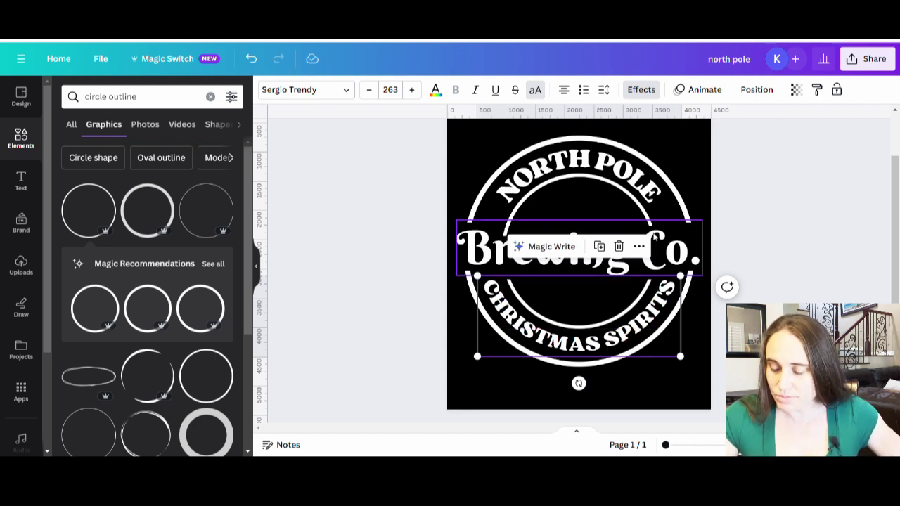
{"action": "left_click", "coordinate": [595, 308]}
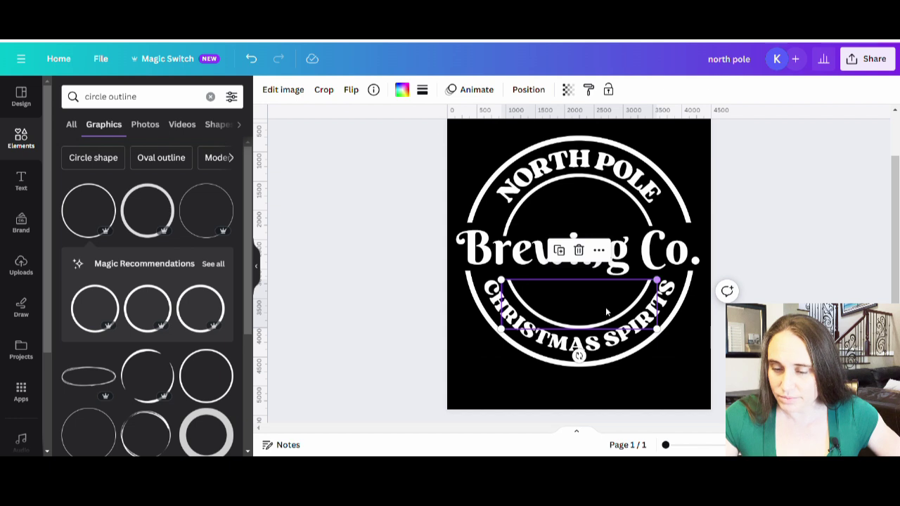
{"action": "double_click", "coordinate": [658, 288]}
{"action": "left_click_drag", "start_coordinate": [658, 280], "coordinate": [665, 282]}
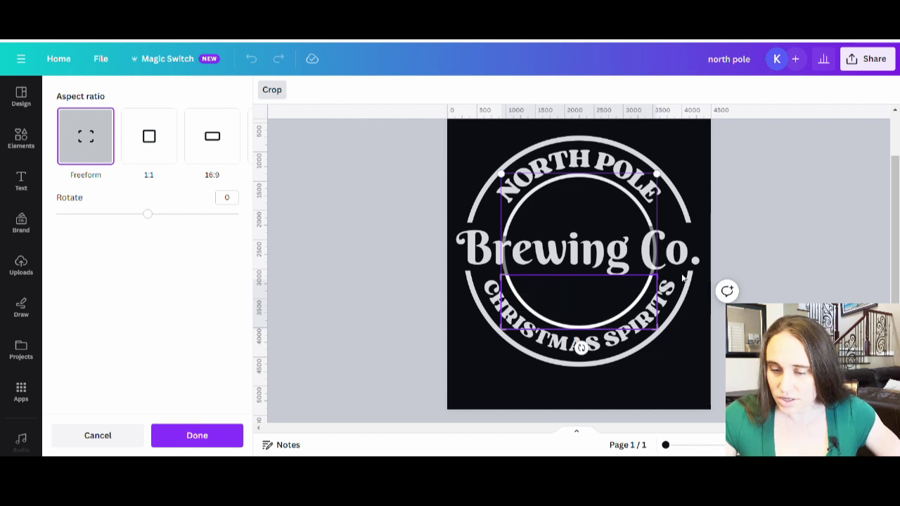
{"action": "left_click", "coordinate": [791, 253]}
{"action": "left_click", "coordinate": [785, 275]}
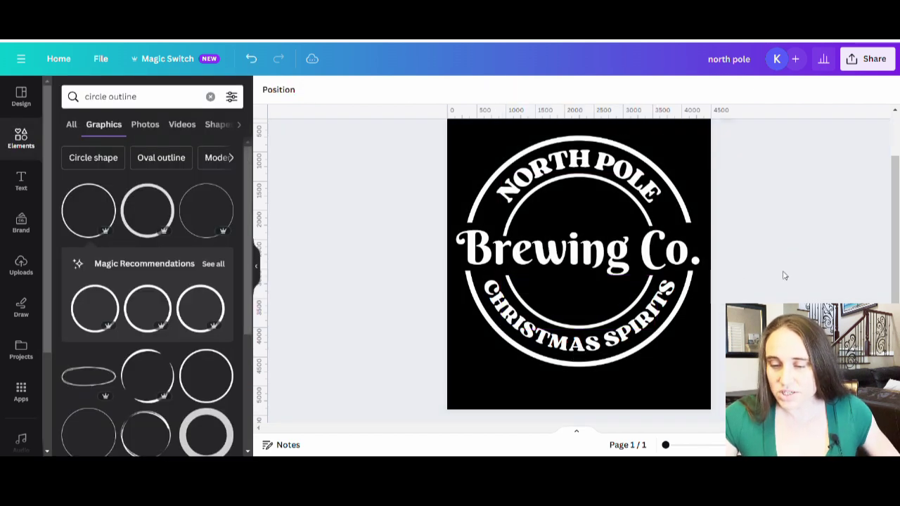
Duplicate the lower inner arc in place and crop the copy to its left half, extended up toward "Brewing Co."
{"action": "left_click", "coordinate": [559, 302]}
{"action": "left_click_drag", "start_coordinate": [565, 297], "coordinate": [565, 302]}
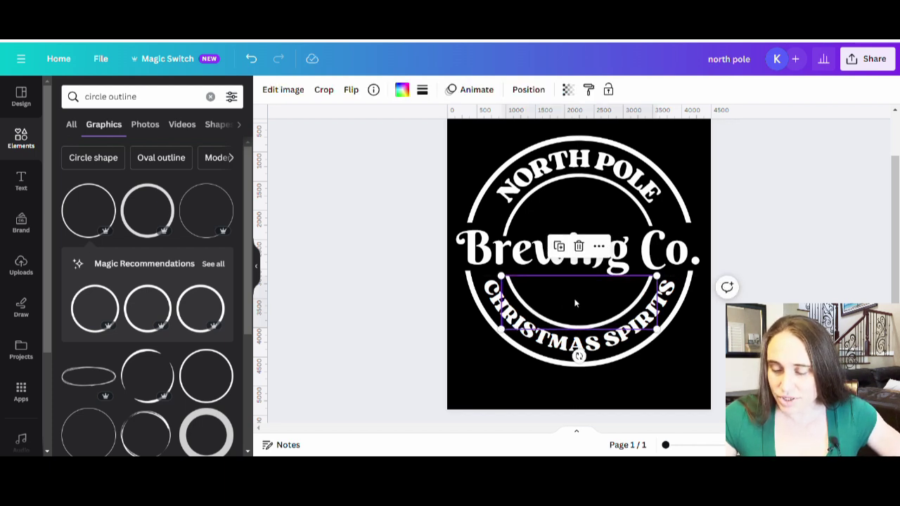
{"action": "double_click", "coordinate": [575, 303]}
{"action": "left_click_drag", "start_coordinate": [649, 280], "coordinate": [577, 279]}
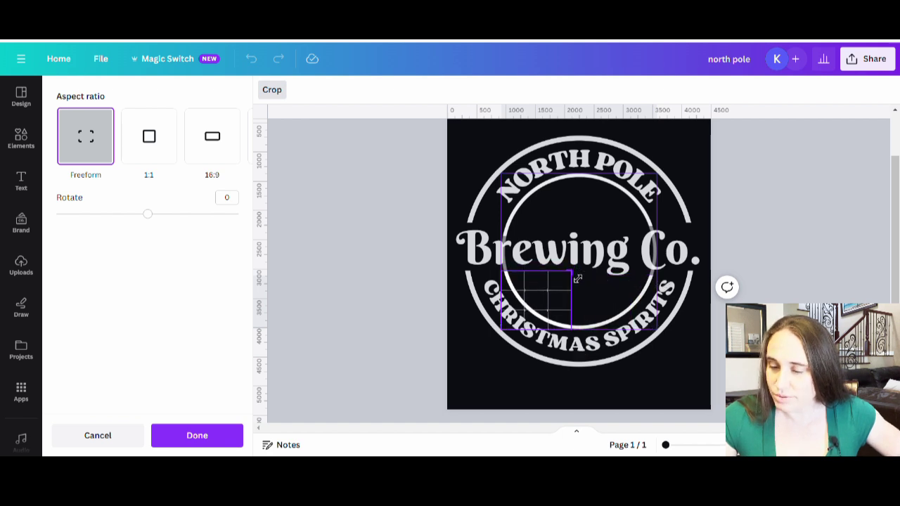
{"action": "left_click", "coordinate": [788, 223]}
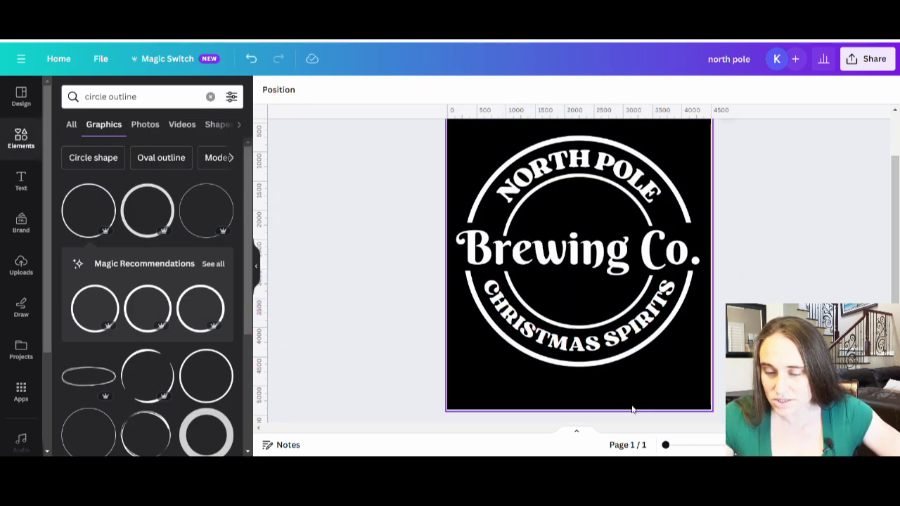
Extend the crop of the lower inner arc's left-half copy slightly upward and inward so its end sits closer to "Brewing Co."
{"action": "double_click", "coordinate": [576, 283]}
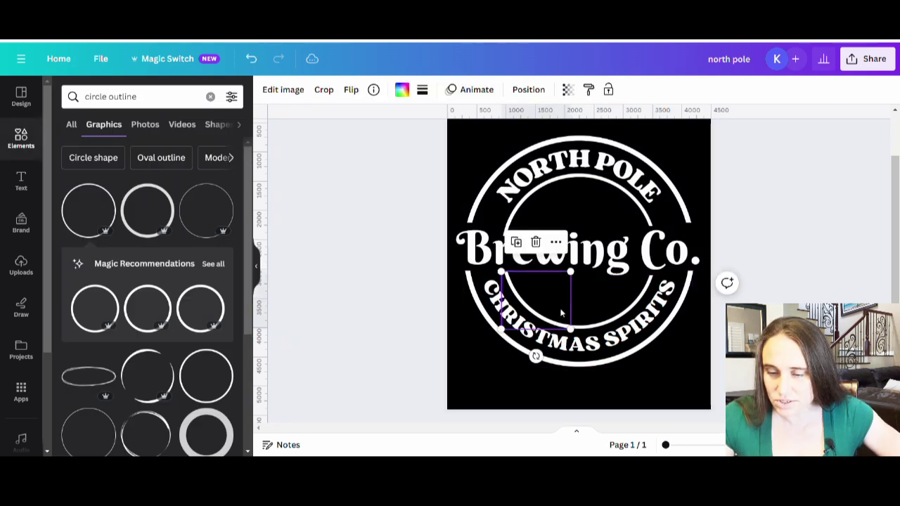
{"action": "left_click_drag", "start_coordinate": [580, 281], "coordinate": [583, 274]}
{"action": "left_click", "coordinate": [799, 233]}
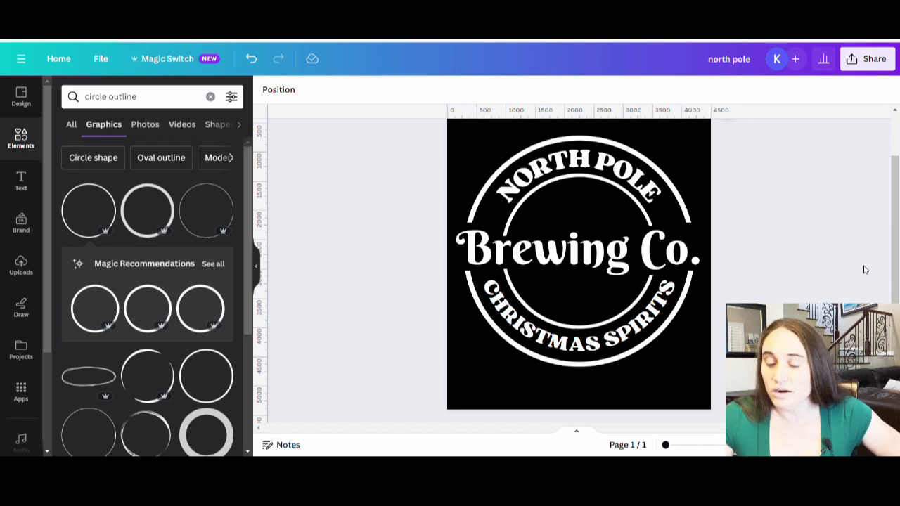
Duplicate the upper outer arc in place and crop the copy to its right half, extended down toward "Brewing Co."
{"action": "left_click", "coordinate": [682, 211]}
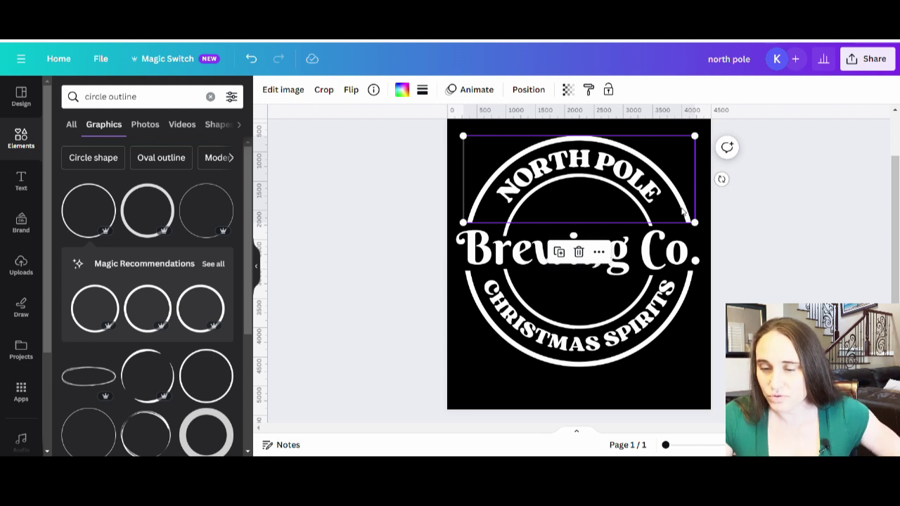
{"action": "left_click_drag", "start_coordinate": [683, 211], "coordinate": [705, 246]}
{"action": "double_click", "coordinate": [696, 215]}
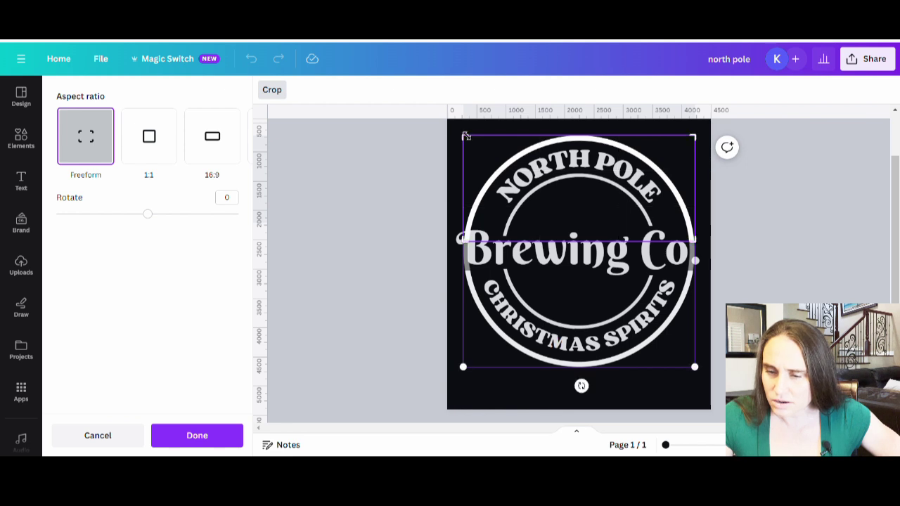
{"action": "left_click_drag", "start_coordinate": [466, 139], "coordinate": [579, 137]}
{"action": "left_click", "coordinate": [817, 226]}
{"action": "left_click", "coordinate": [826, 238]}
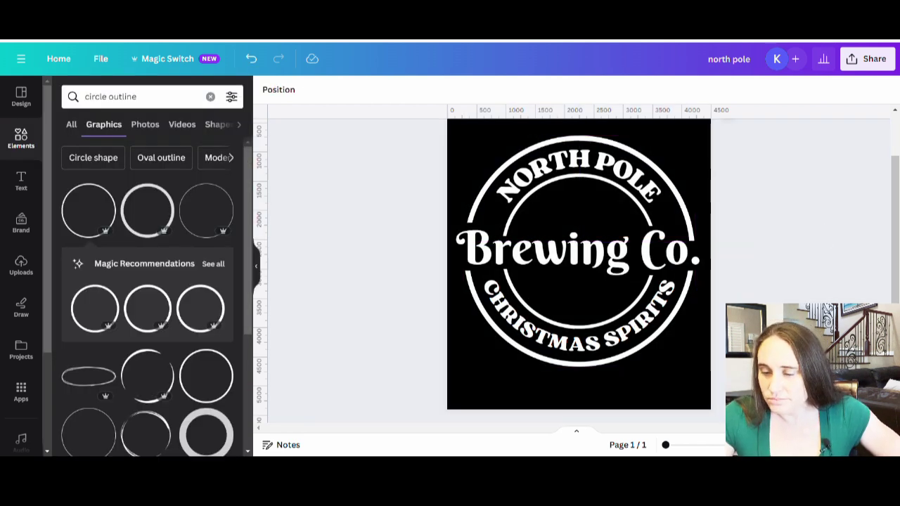
Trim the lower end of the upper outer arc's right-half copy slightly to leave a gap above the "Co." period
{"action": "double_click", "coordinate": [689, 236]}
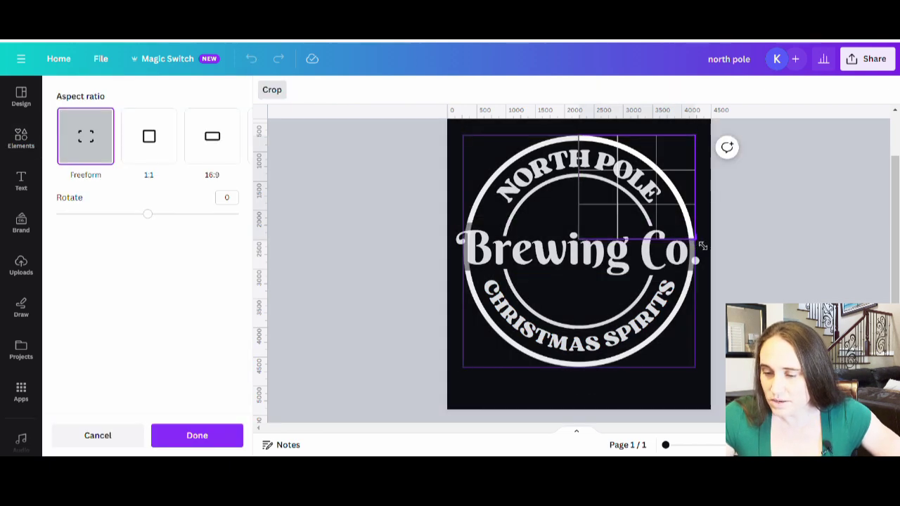
{"action": "left_click", "coordinate": [811, 271]}
{"action": "left_click", "coordinate": [798, 301]}
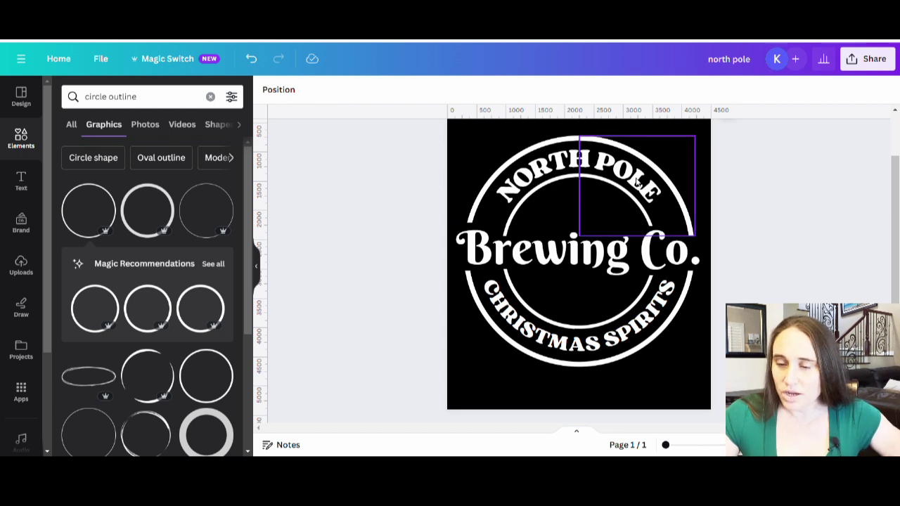
Set the letter spacing of the curved "NORTH POLE" text to 142
{"action": "left_click", "coordinate": [563, 166]}
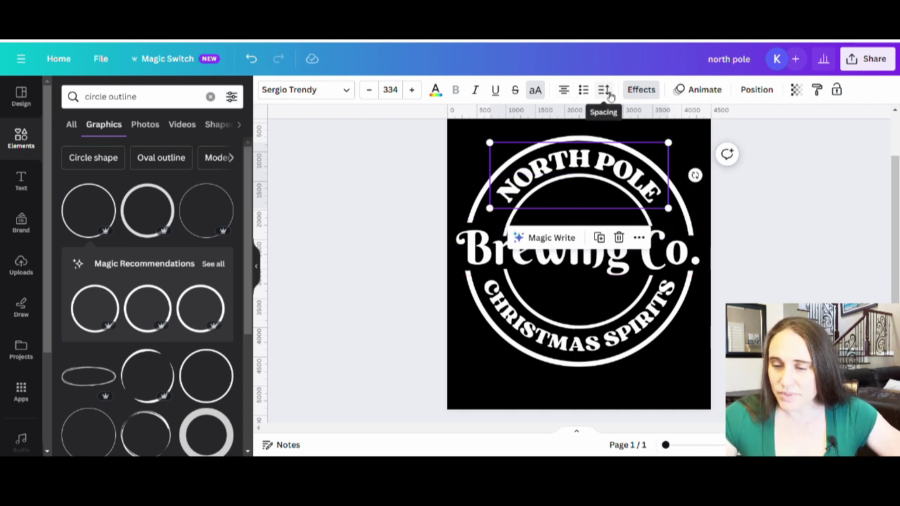
{"action": "left_click", "coordinate": [606, 92]}
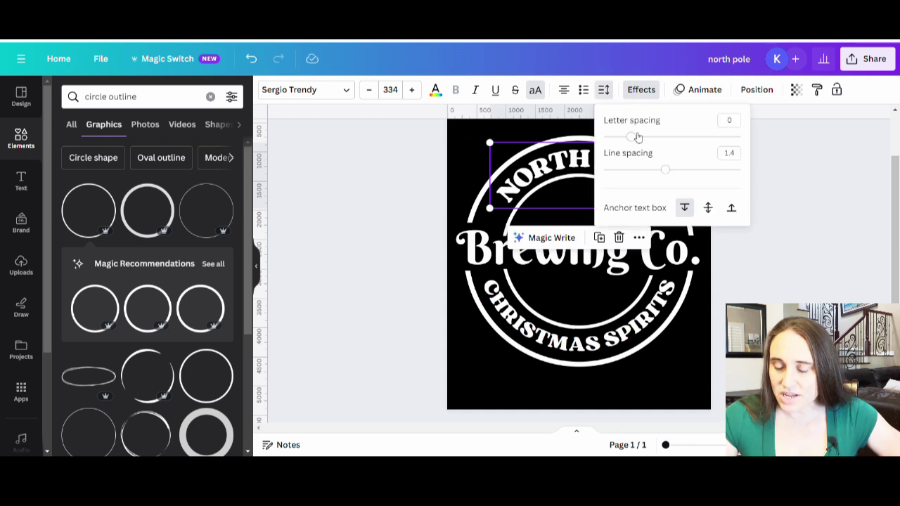
{"action": "left_click_drag", "start_coordinate": [638, 140], "coordinate": [653, 137]}
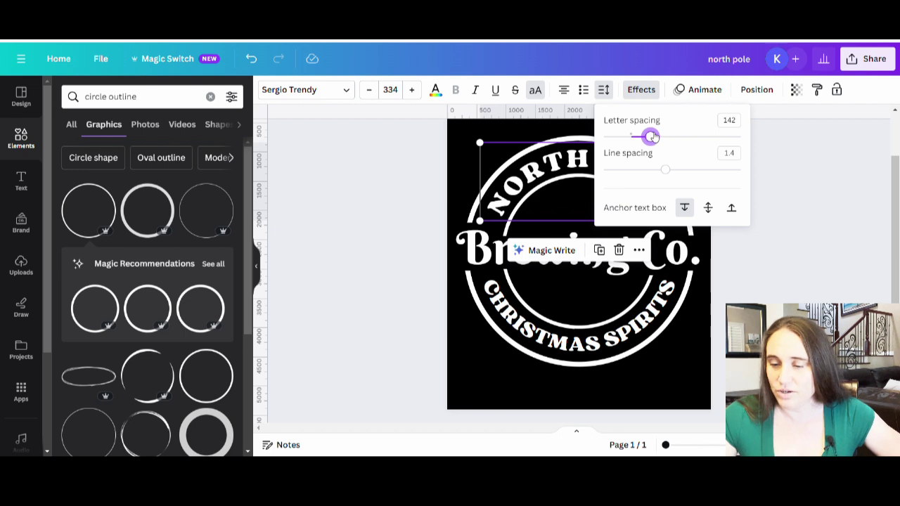
{"action": "left_click", "coordinate": [791, 264]}
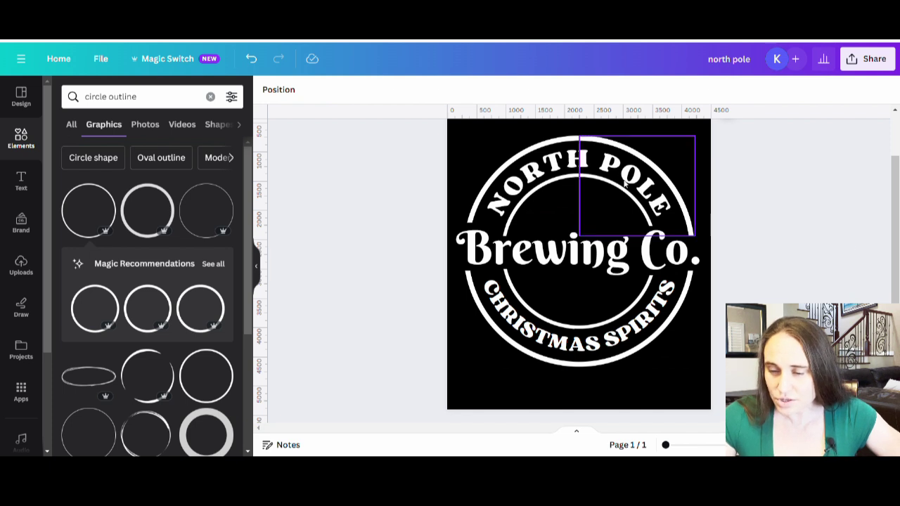
Nudge the "NORTH POLE" text slightly upward so it sits evenly between the two upper arcs
{"action": "left_click", "coordinate": [555, 171]}
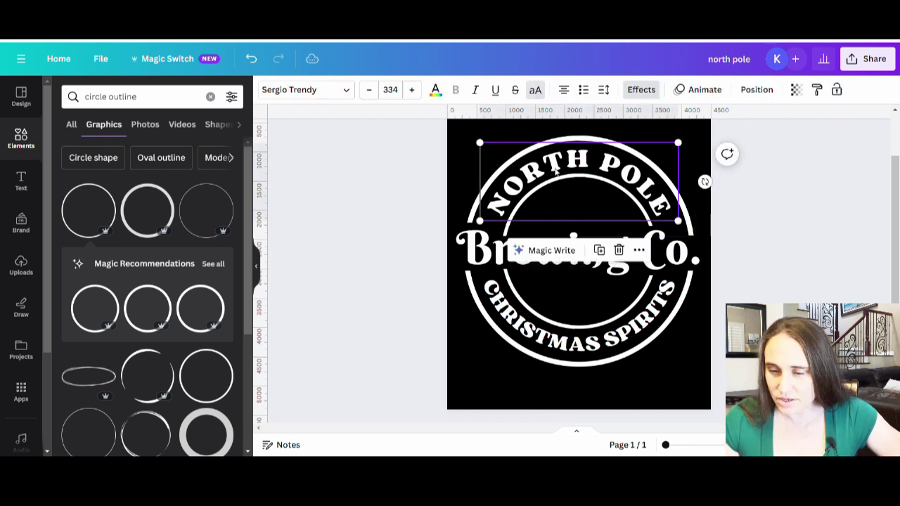
{"action": "left_click", "coordinate": [556, 170]}
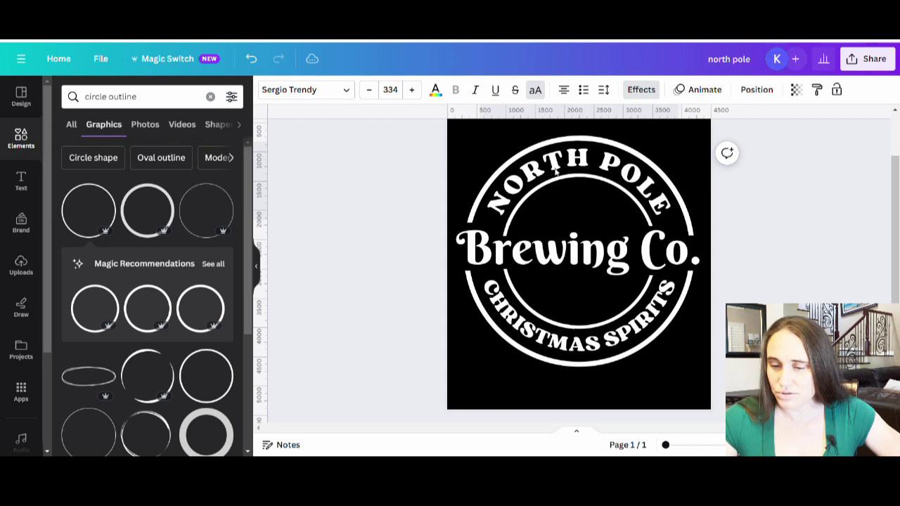
{"action": "left_click", "coordinate": [555, 170]}
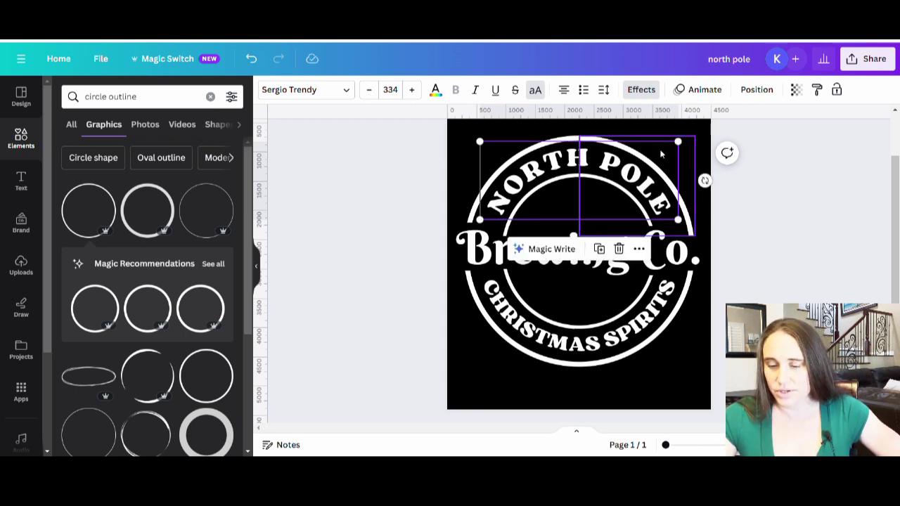
{"action": "left_click", "coordinate": [792, 243]}
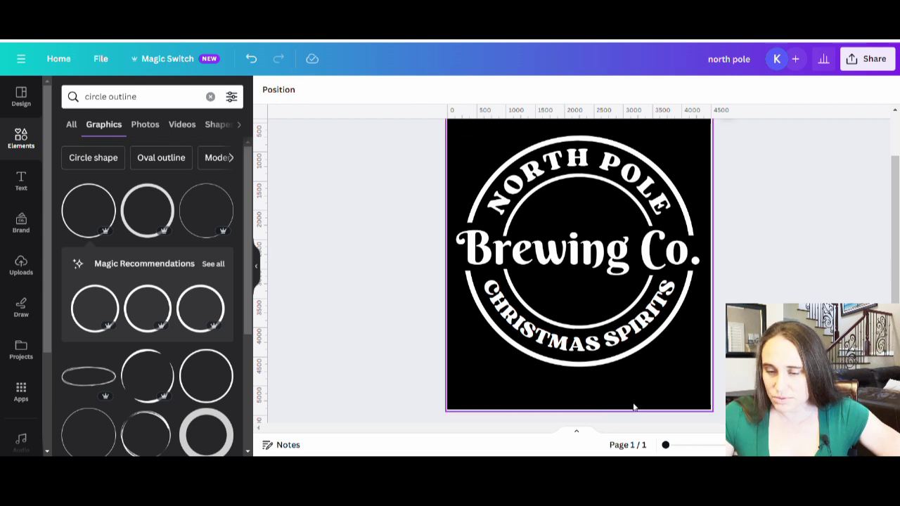
{"action": "left_click", "coordinate": [619, 349]}
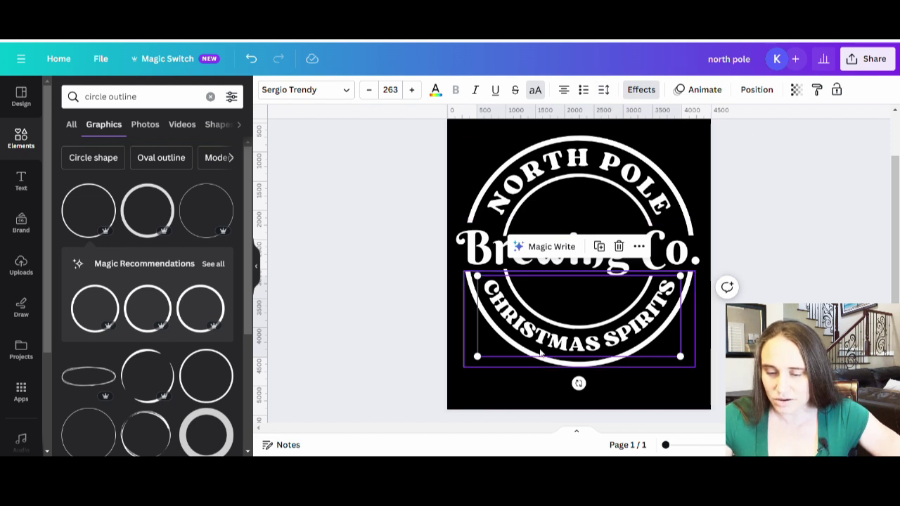
{"action": "left_click", "coordinate": [482, 365]}
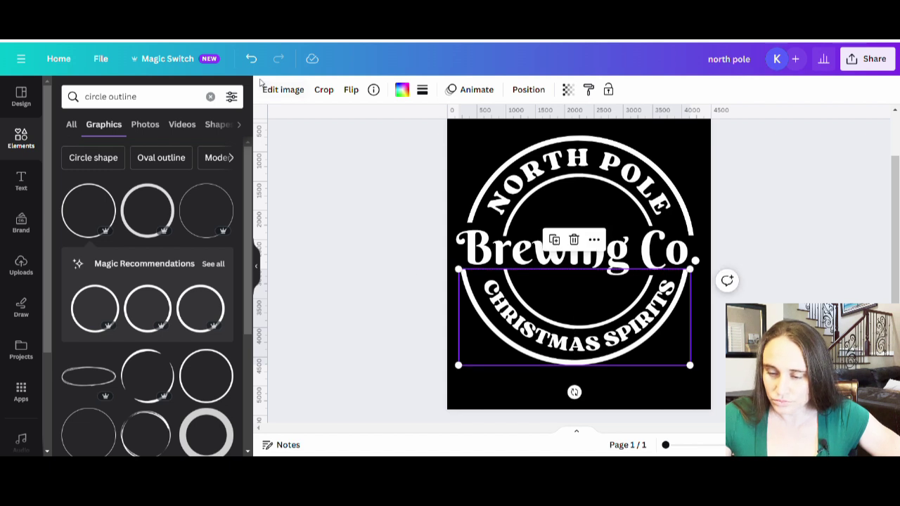
{"action": "left_click", "coordinate": [251, 58]}
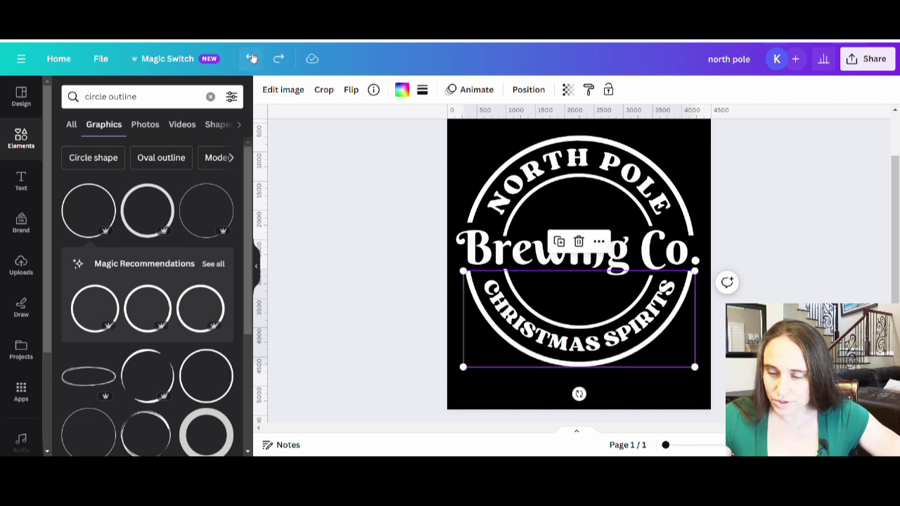
Enlarge the curved "CHRISTMAS SPIRITS" text to size 281 and re-centre it between the lower arcs
{"action": "left_click", "coordinate": [596, 342]}
{"action": "left_click", "coordinate": [596, 342]}
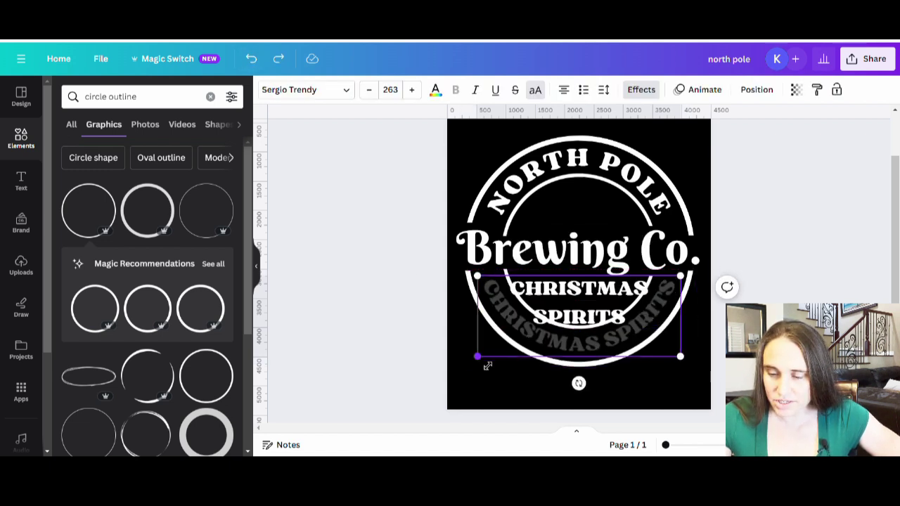
{"action": "left_click_drag", "start_coordinate": [485, 366], "coordinate": [474, 369]}
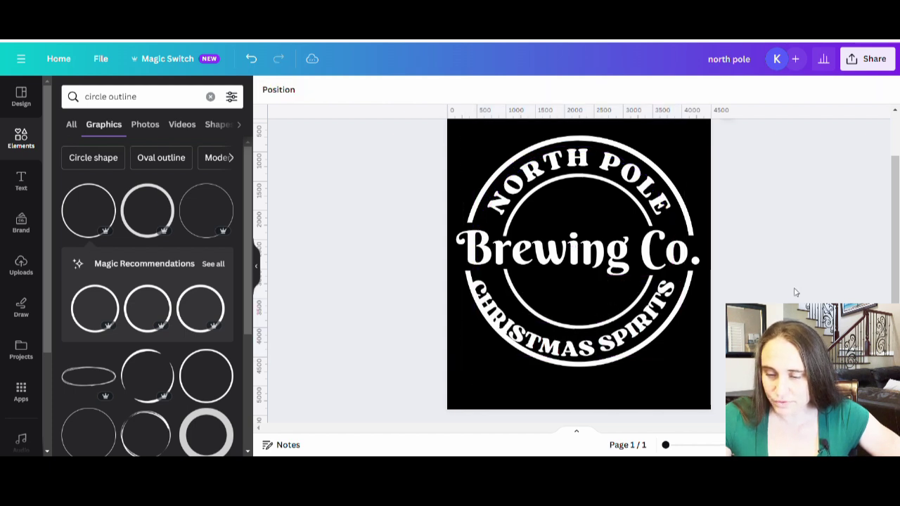
{"action": "left_click", "coordinate": [608, 344]}
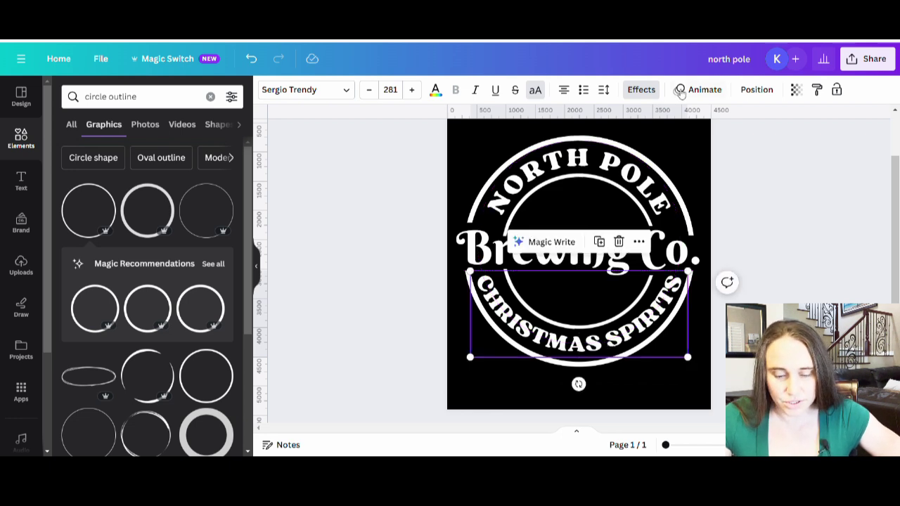
Tighten the curve of the "CHRISTMAS SPIRITS" text slightly and position it evenly between the two lower arcs
{"action": "left_click", "coordinate": [641, 90]}
{"action": "scroll", "coordinate": [136, 382], "scroll_direction": "down", "scroll_amount": 1}
{"action": "scroll", "coordinate": [136, 382], "scroll_direction": "down", "scroll_amount": 2}
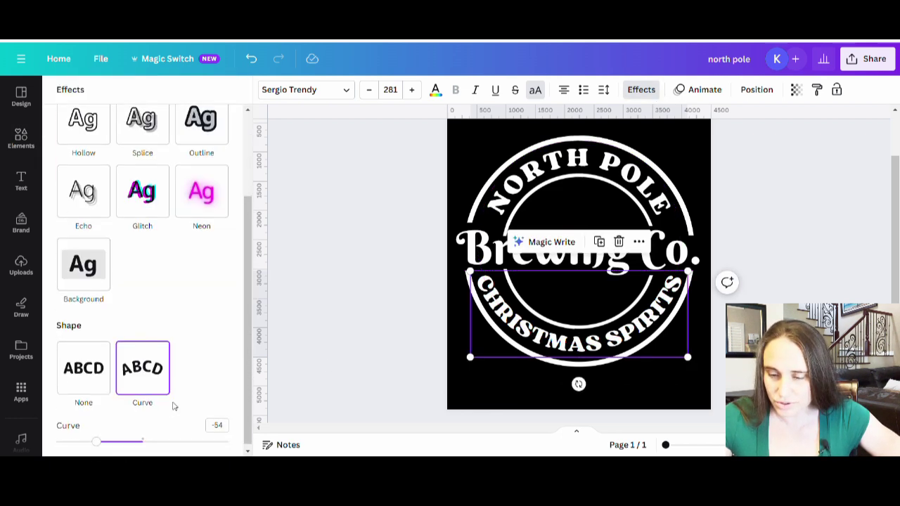
{"action": "left_click_drag", "start_coordinate": [99, 444], "coordinate": [95, 443]}
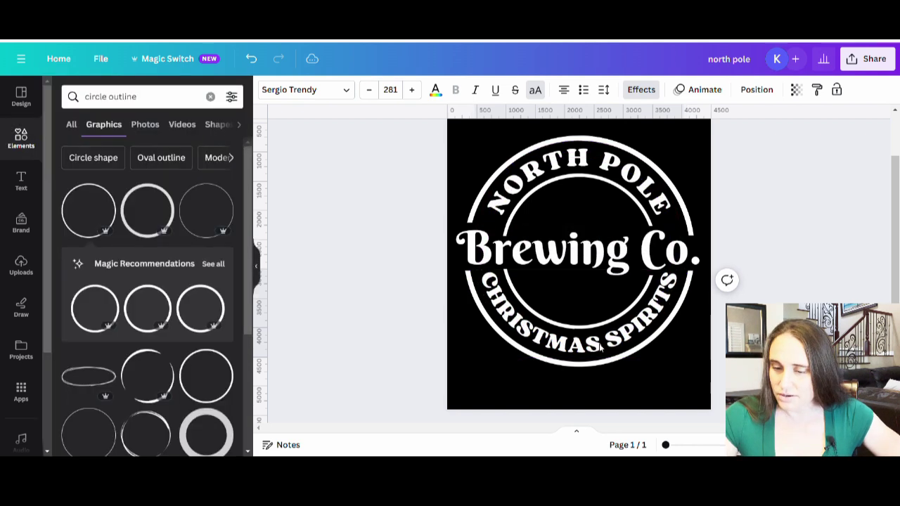
{"action": "left_click", "coordinate": [664, 286]}
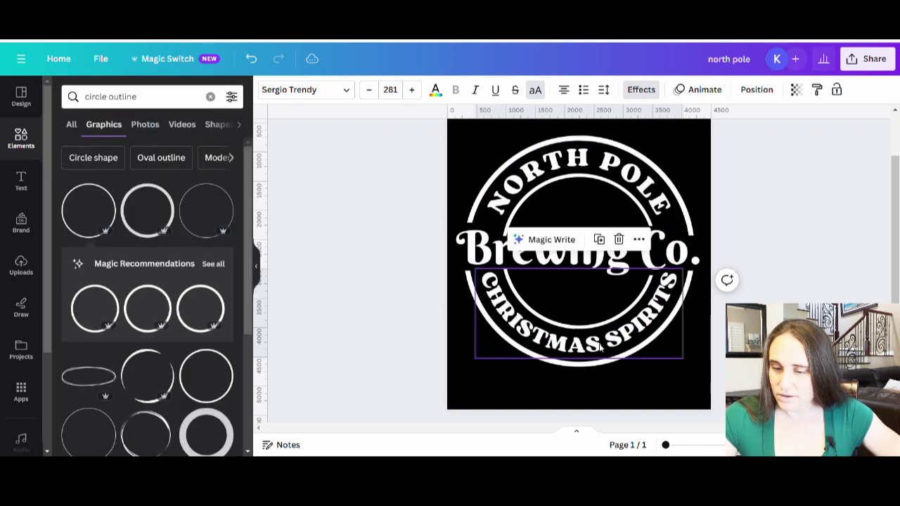
{"action": "left_click", "coordinate": [765, 235]}
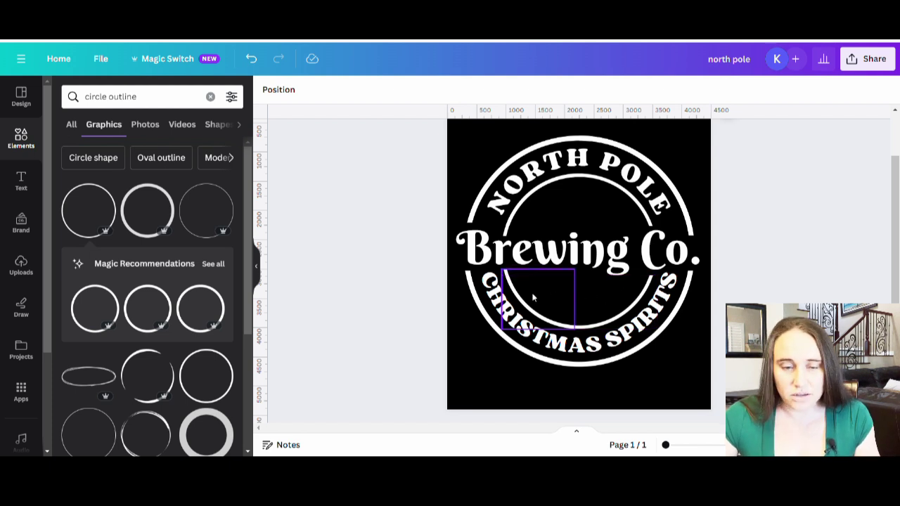
Search the graphics for "christmas tree" and add the solid pine tree silhouette to the page
{"action": "left_click", "coordinate": [162, 99]}
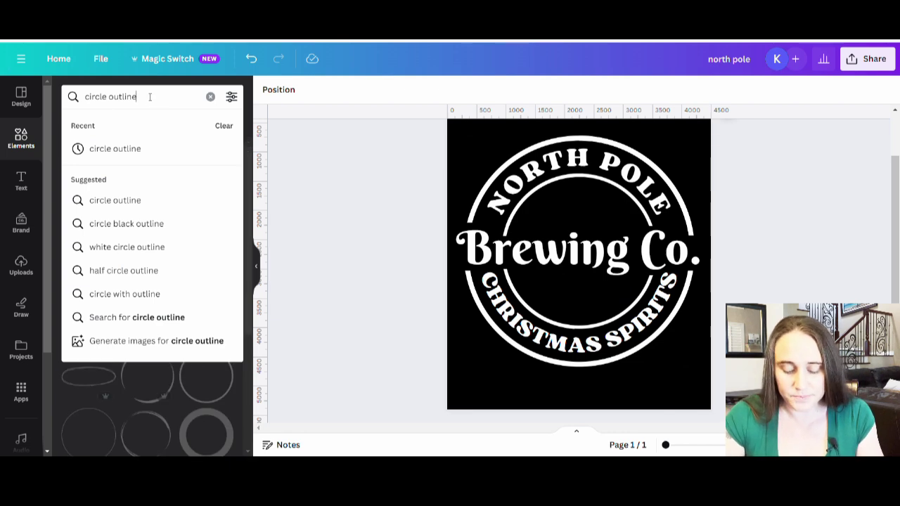
{"action": "left_click_drag", "start_coordinate": [149, 96], "coordinate": [83, 85]}
{"action": "type", "text": "christmas tree"}
{"action": "key", "text": "Return"}
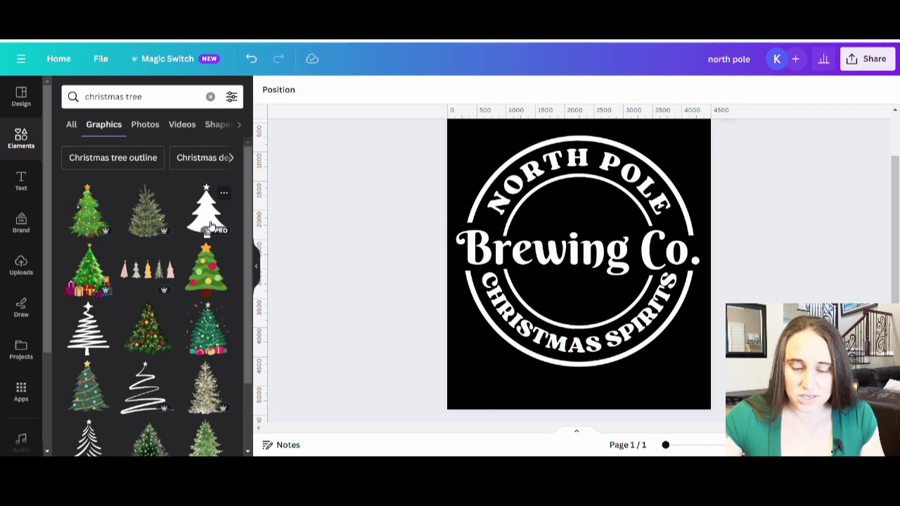
{"action": "scroll", "coordinate": [176, 240], "scroll_direction": "down", "scroll_amount": 7}
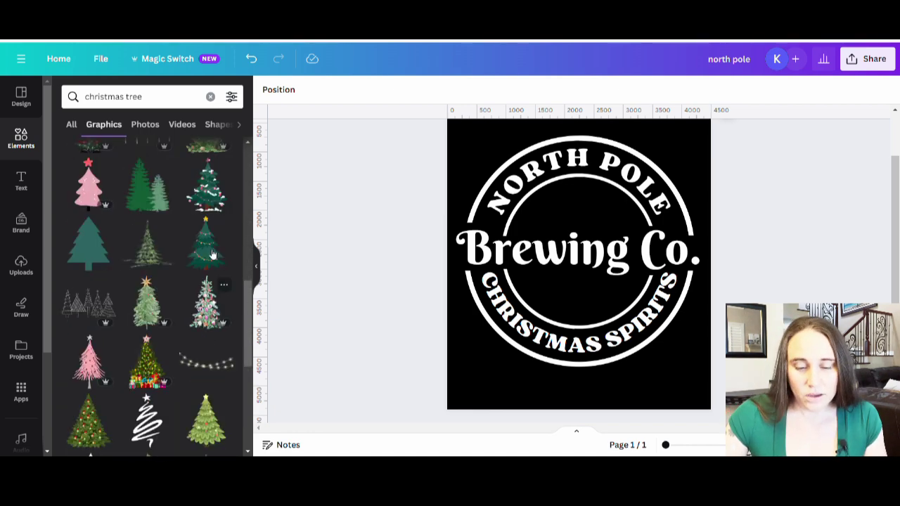
{"action": "scroll", "coordinate": [180, 214], "scroll_direction": "down", "scroll_amount": 3}
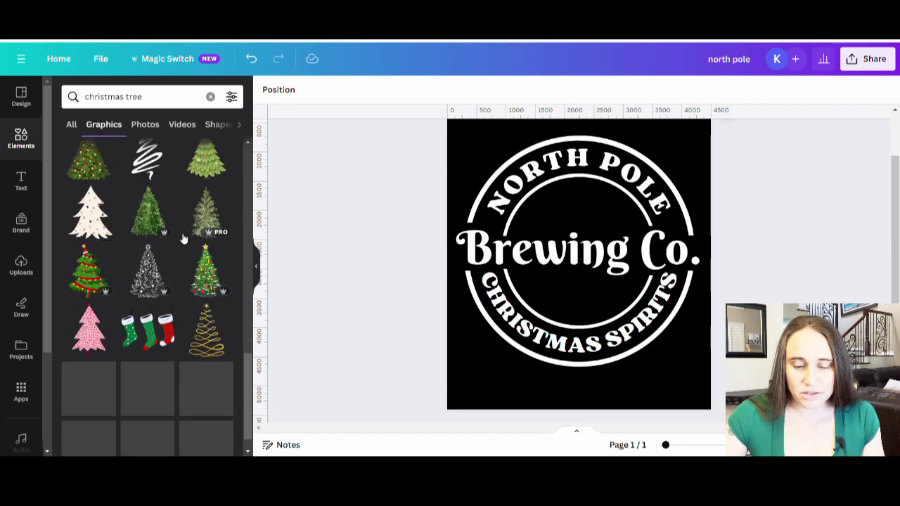
{"action": "scroll", "coordinate": [176, 253], "scroll_direction": "down", "scroll_amount": 5}
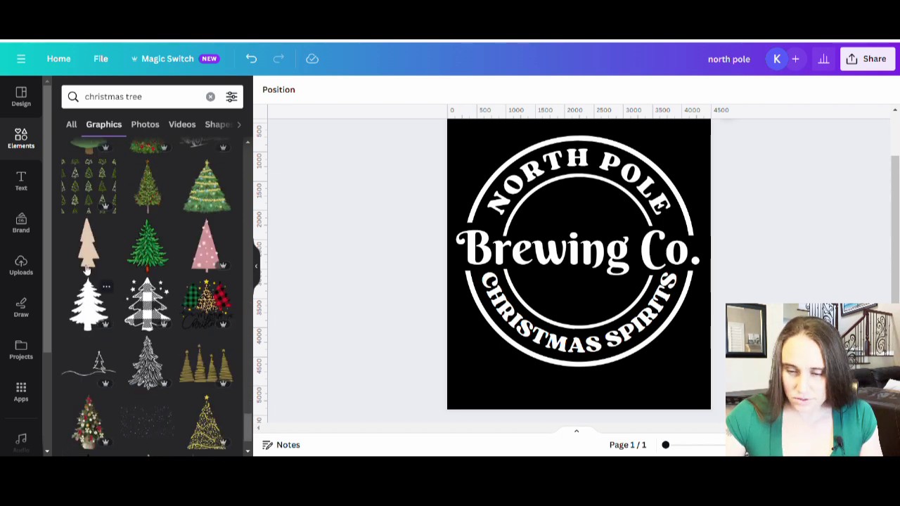
{"action": "left_click", "coordinate": [91, 307]}
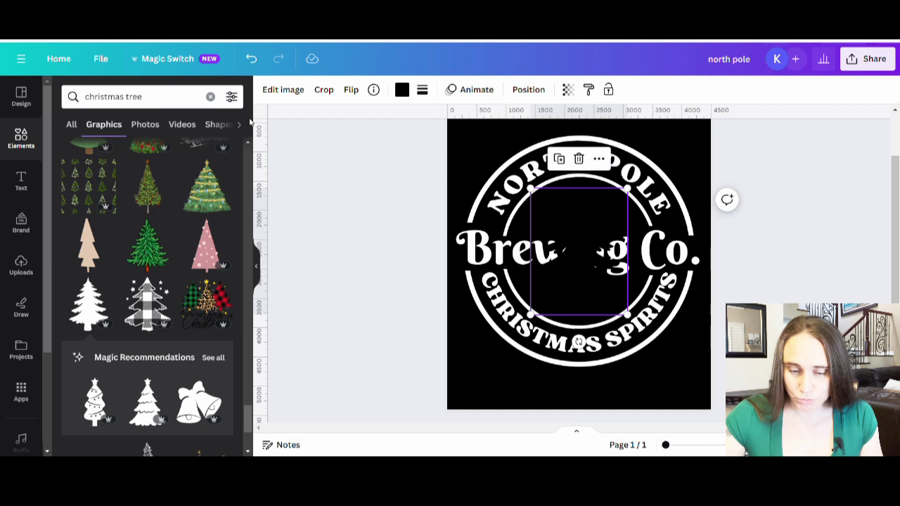
Recolour the tree white and shrink it to fit centred between the upper inner arc and "Brewing Co."
{"action": "left_click", "coordinate": [401, 89]}
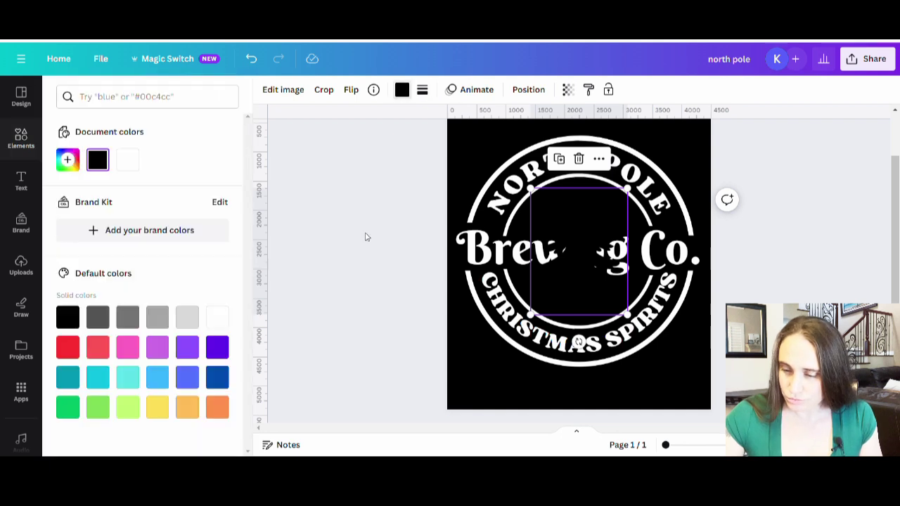
{"action": "left_click", "coordinate": [217, 318]}
{"action": "left_click_drag", "start_coordinate": [628, 314], "coordinate": [579, 212]}
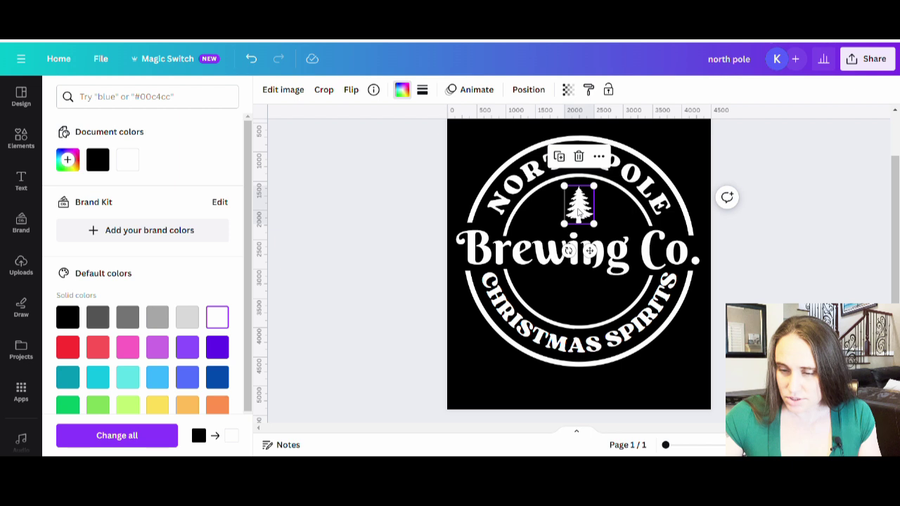
{"action": "left_click", "coordinate": [384, 256]}
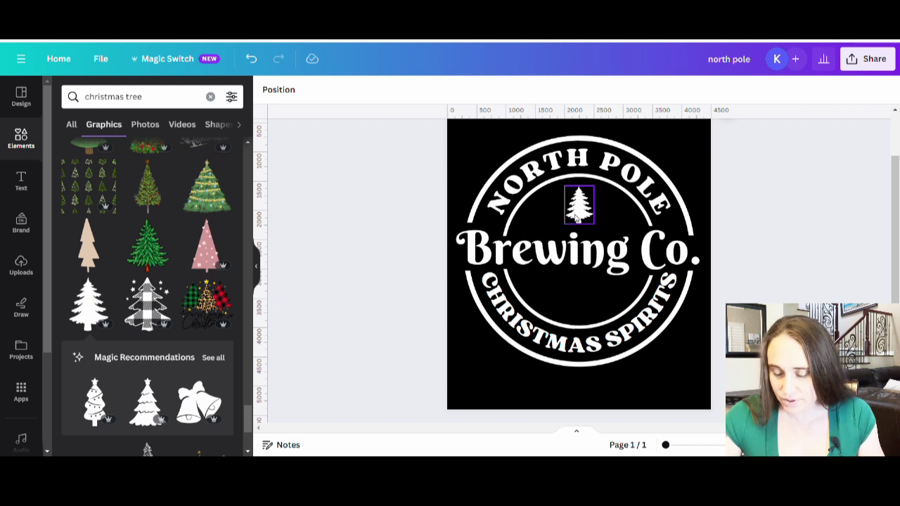
{"action": "left_click_drag", "start_coordinate": [578, 215], "coordinate": [582, 210]}
{"action": "left_click", "coordinate": [562, 223]}
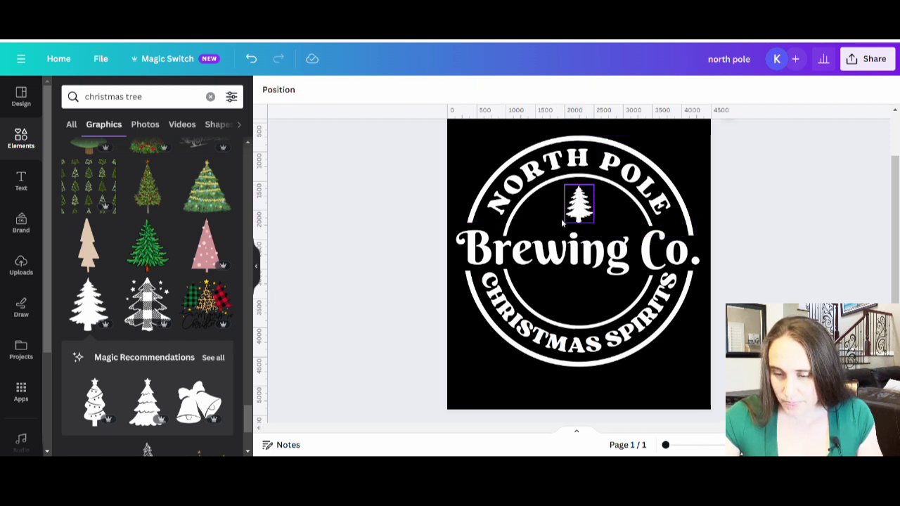
Add two smaller copies of the white tree, one on each side of the central tree, with their bases aligned
{"action": "left_click", "coordinate": [580, 212]}
{"action": "left_click_drag", "start_coordinate": [580, 213], "coordinate": [543, 197]}
{"action": "left_click", "coordinate": [431, 200]}
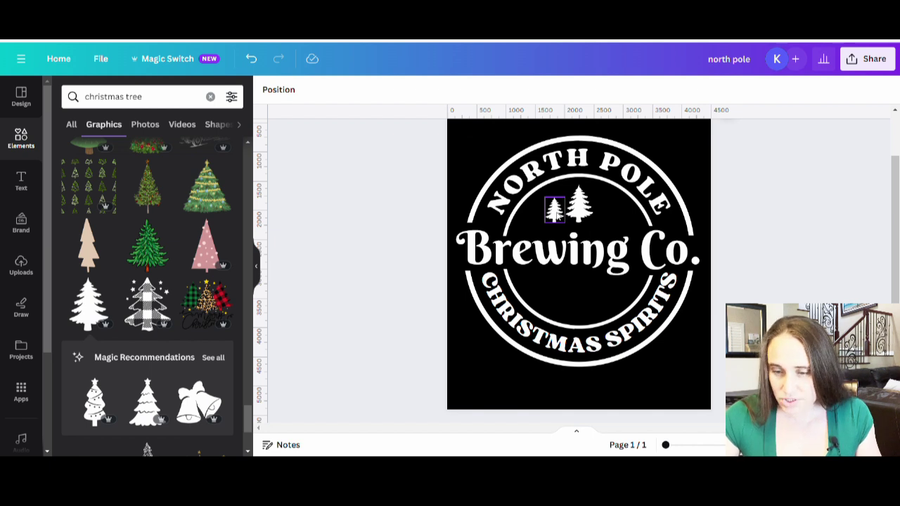
{"action": "left_click", "coordinate": [555, 211]}
{"action": "left_click_drag", "start_coordinate": [555, 211], "coordinate": [608, 217]}
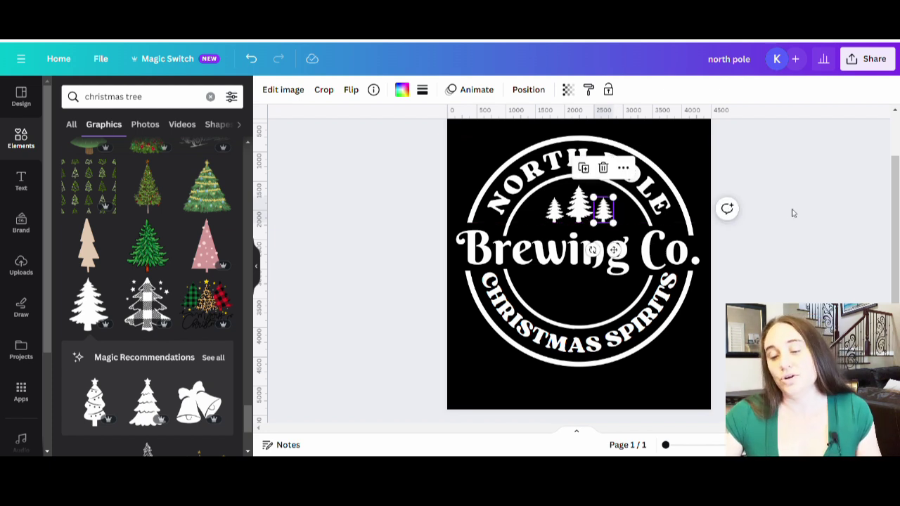
{"action": "left_click", "coordinate": [814, 232]}
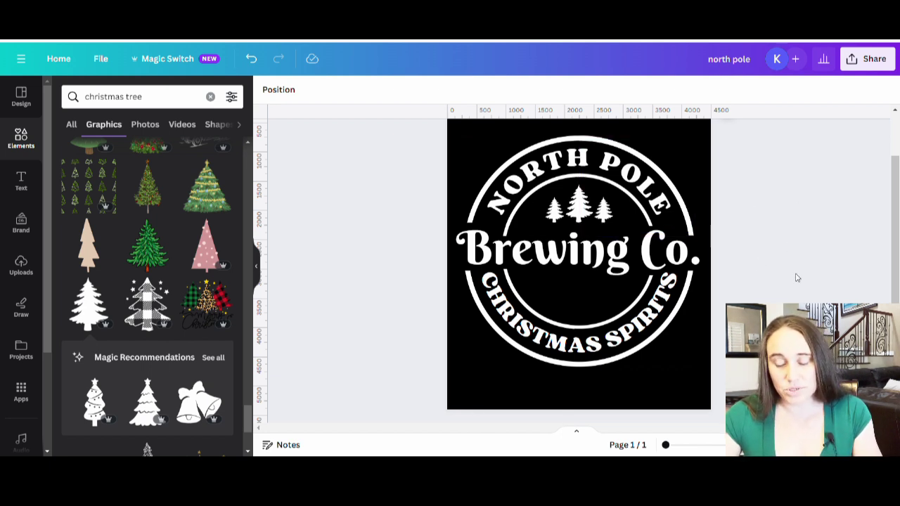
Add the text "EST", shrink it to size 165 and place it beside the left tree, above "Brewing Co."
{"action": "left_click", "coordinate": [672, 392]}
{"action": "key", "text": "t"}
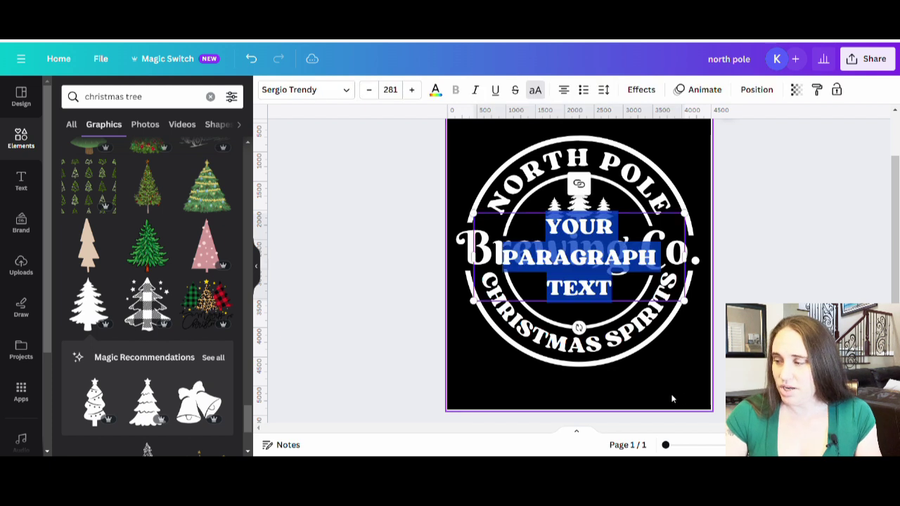
{"action": "type", "text": "EST"}
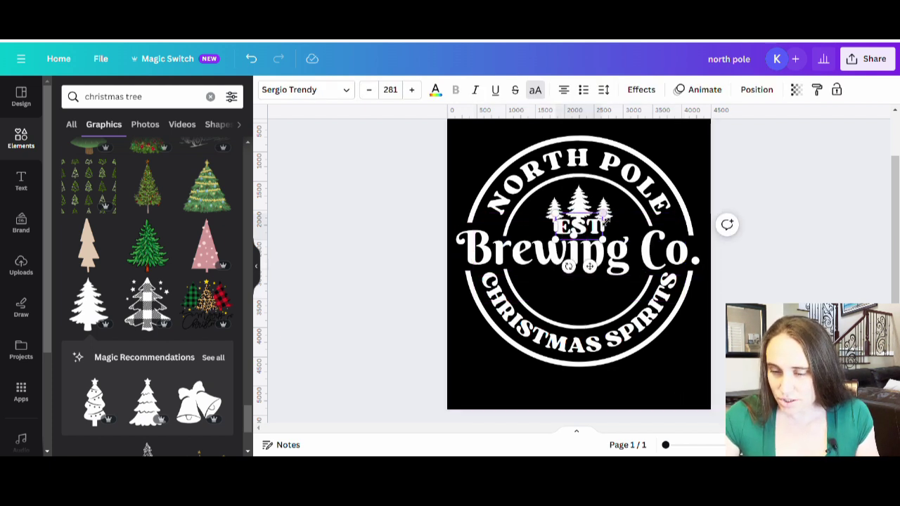
{"action": "left_click_drag", "start_coordinate": [604, 218], "coordinate": [533, 226]}
{"action": "left_click", "coordinate": [418, 256]}
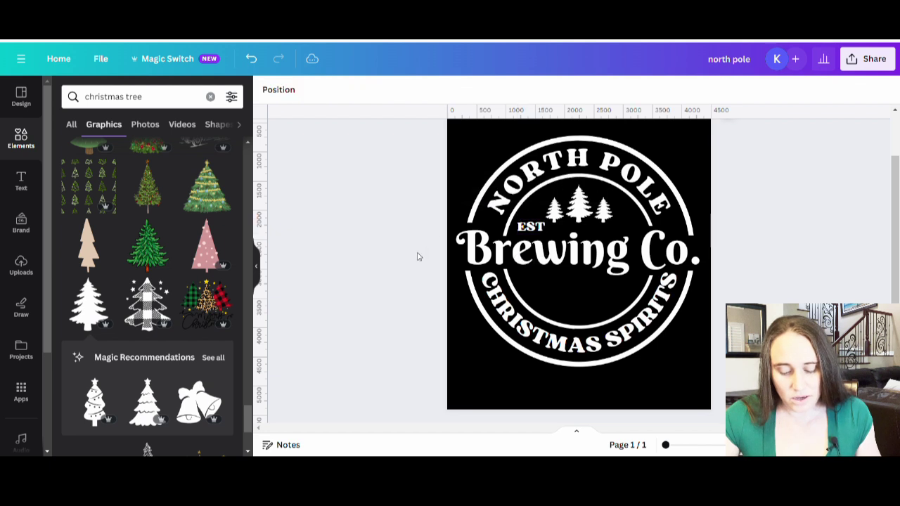
Duplicate the "EST" text to the opposite side of the trees and change the copy to "1932"
{"action": "left_click", "coordinate": [522, 228]}
{"action": "key", "text": "ctrl+d"}
{"action": "left_click_drag", "start_coordinate": [526, 229], "coordinate": [626, 227]}
{"action": "double_click", "coordinate": [626, 226]}
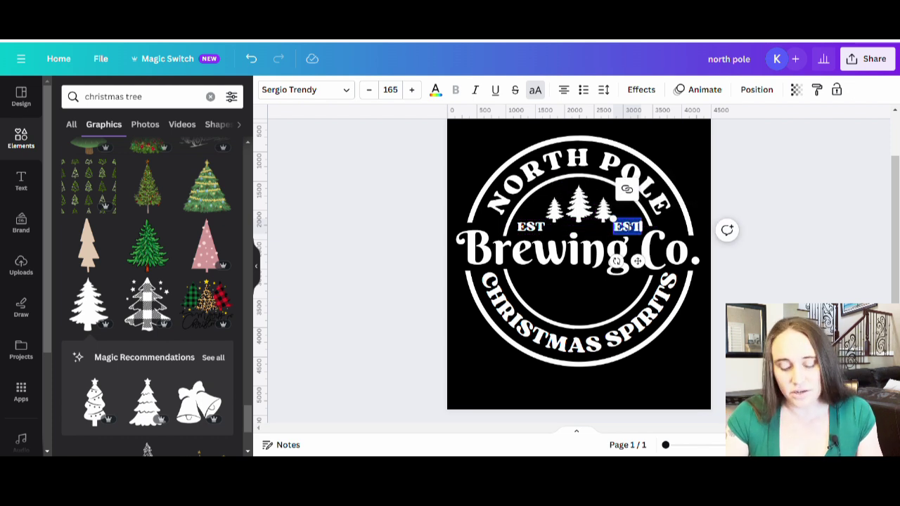
{"action": "type", "text": "1932"}
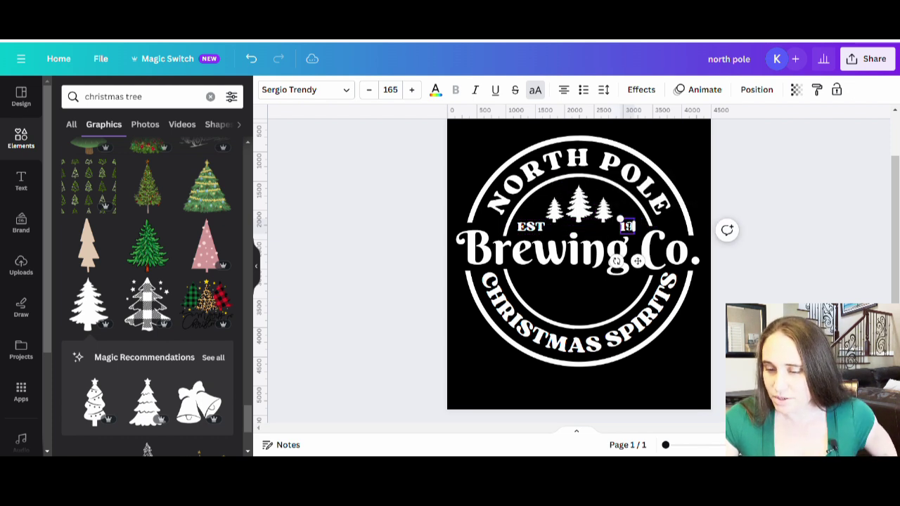
{"action": "left_click", "coordinate": [822, 214]}
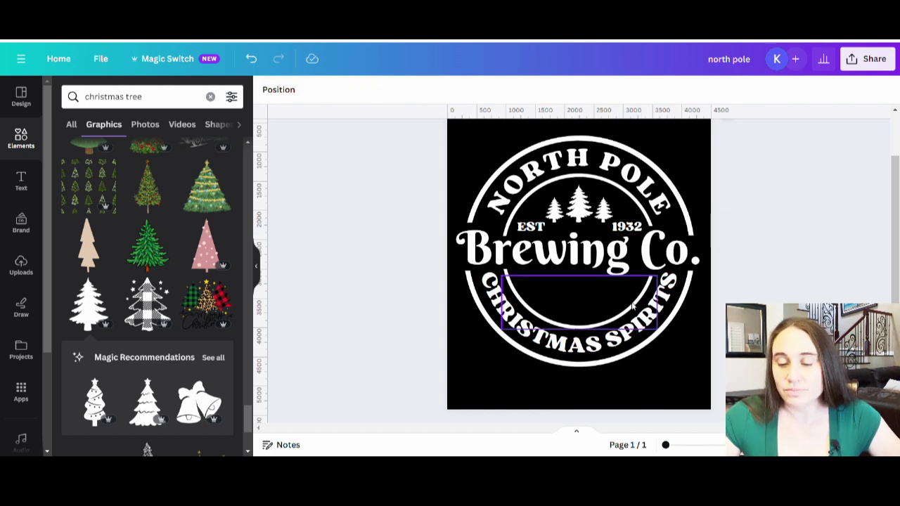
Try several fonts from the Corporate category on the "EST" text and settle on Alike
{"action": "left_click", "coordinate": [527, 233]}
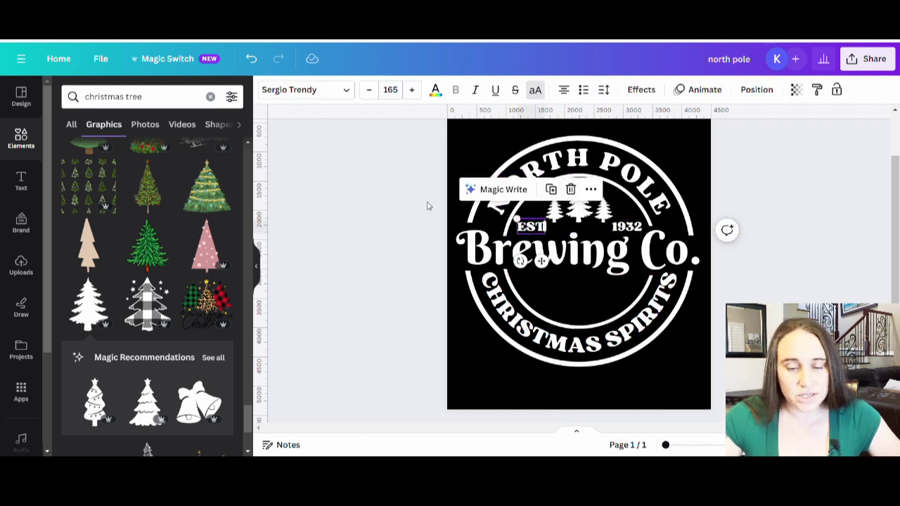
{"action": "left_click", "coordinate": [342, 92]}
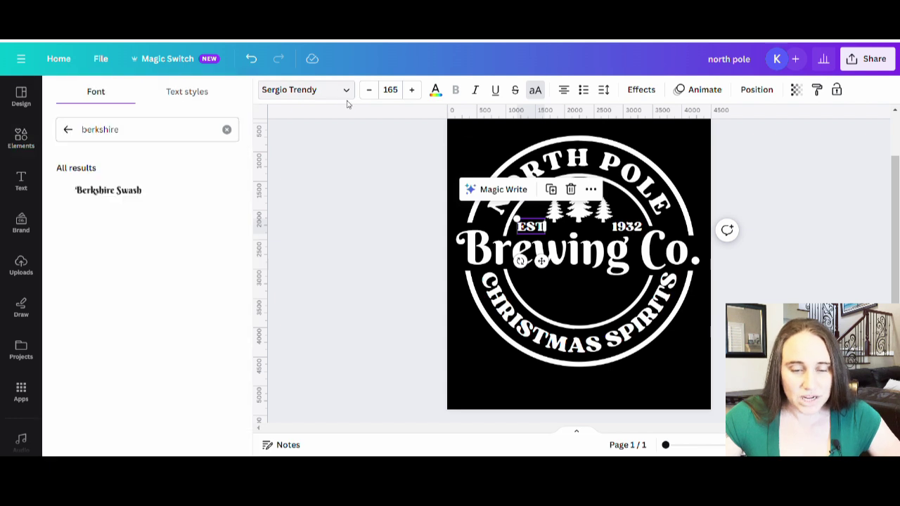
{"action": "left_click", "coordinate": [228, 133]}
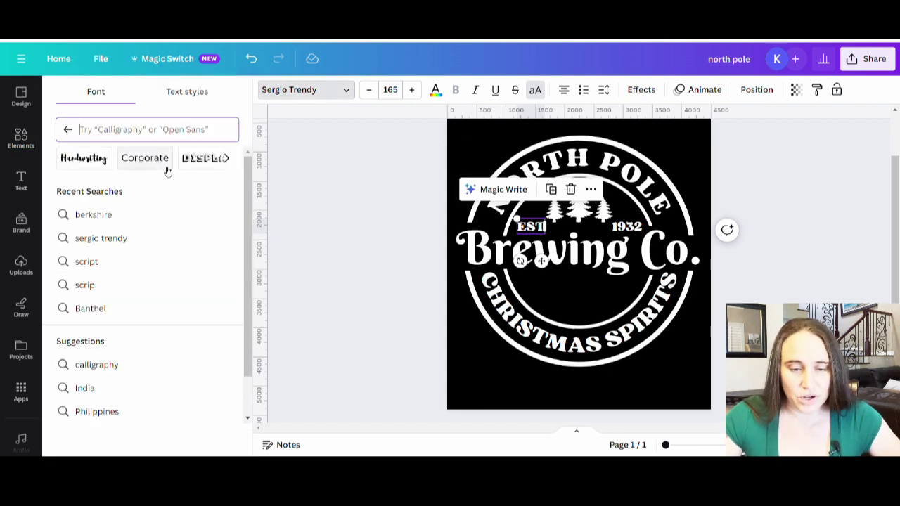
{"action": "left_click", "coordinate": [144, 158]}
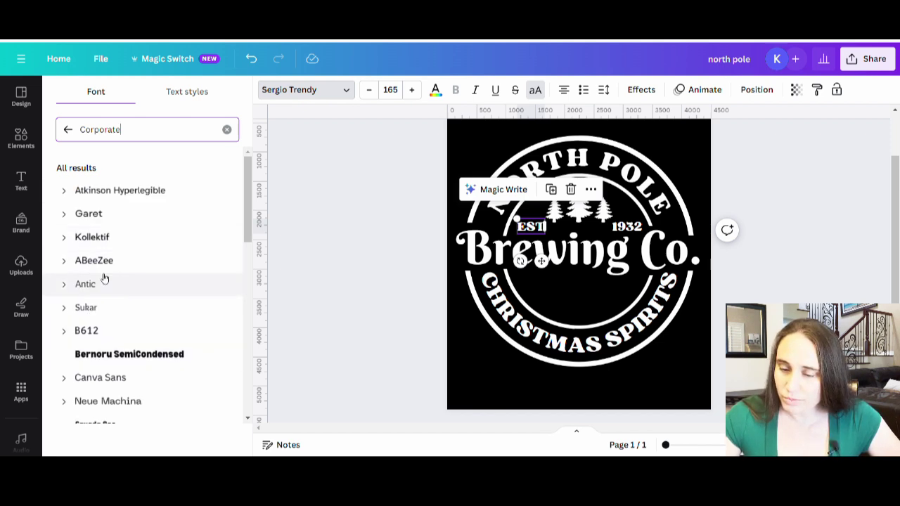
{"action": "left_click", "coordinate": [100, 312]}
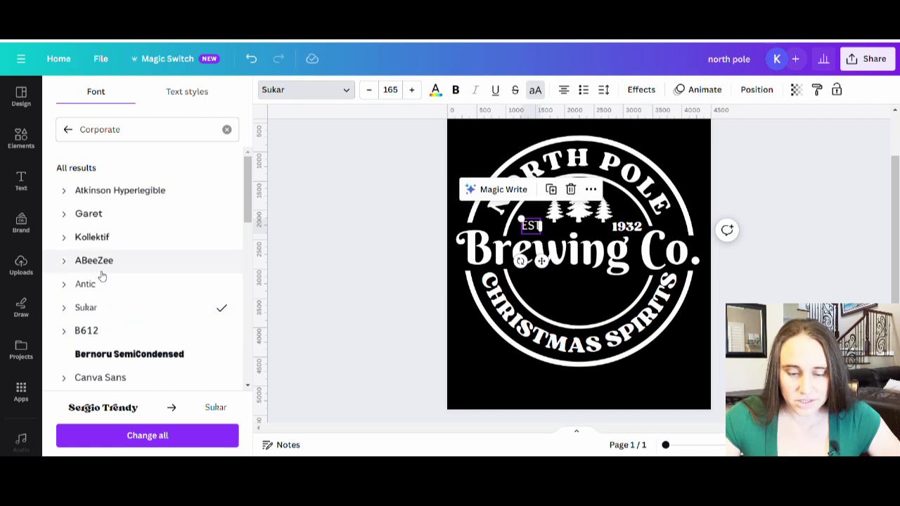
{"action": "scroll", "coordinate": [106, 267], "scroll_direction": "down", "scroll_amount": 1}
{"action": "scroll", "coordinate": [107, 261], "scroll_direction": "down", "scroll_amount": 1}
{"action": "left_click", "coordinate": [117, 356]}
{"action": "scroll", "coordinate": [119, 281], "scroll_direction": "down", "scroll_amount": 3}
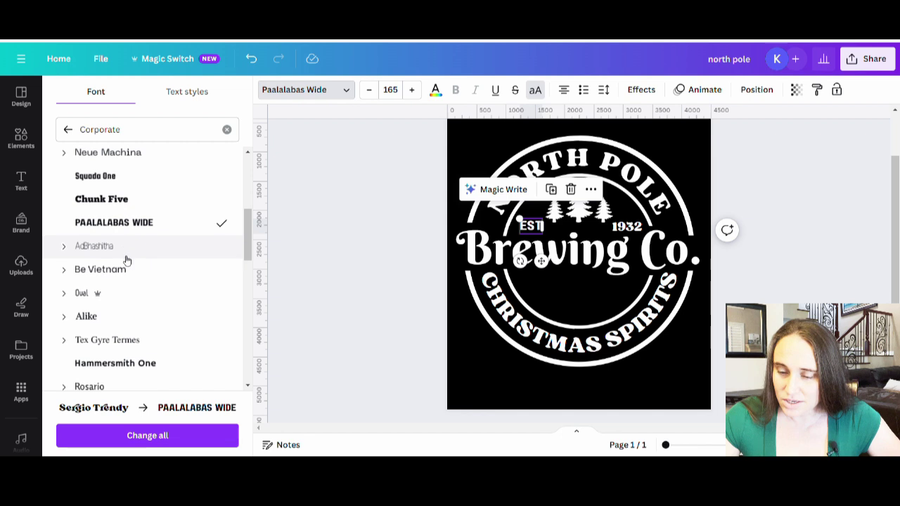
{"action": "left_click", "coordinate": [88, 274]}
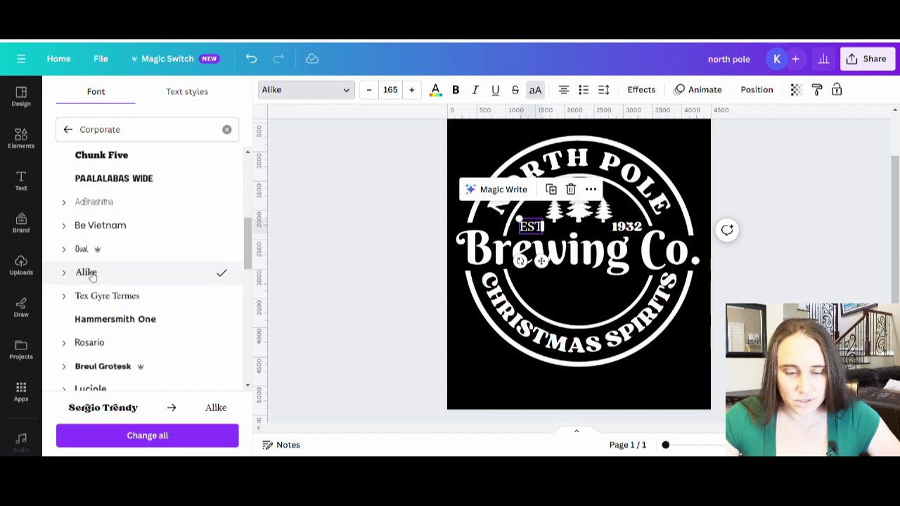
Set the font of the "1932" text to Alike
{"action": "key", "text": "Tab"}
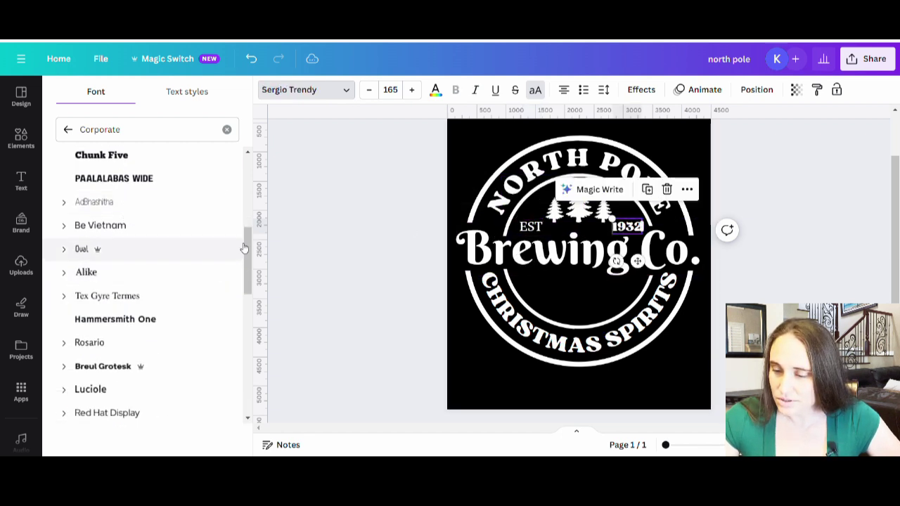
{"action": "left_click", "coordinate": [109, 272]}
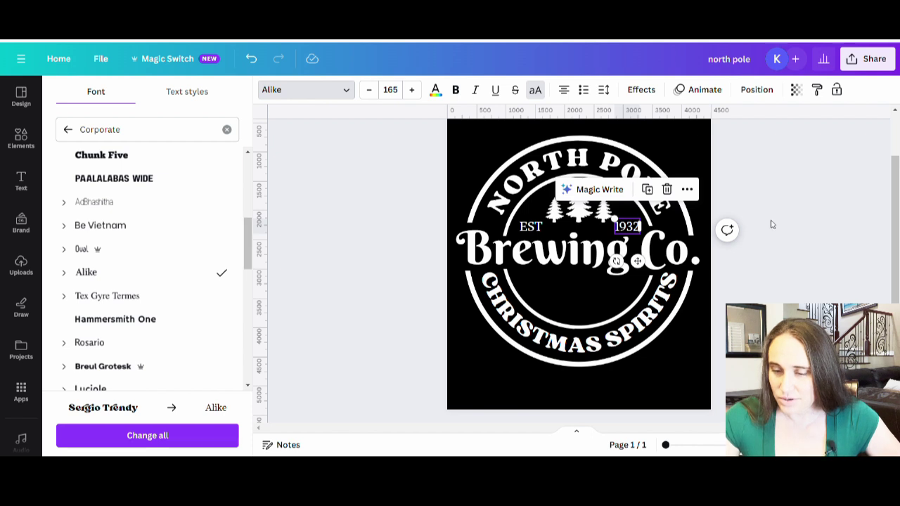
{"action": "left_click", "coordinate": [771, 224]}
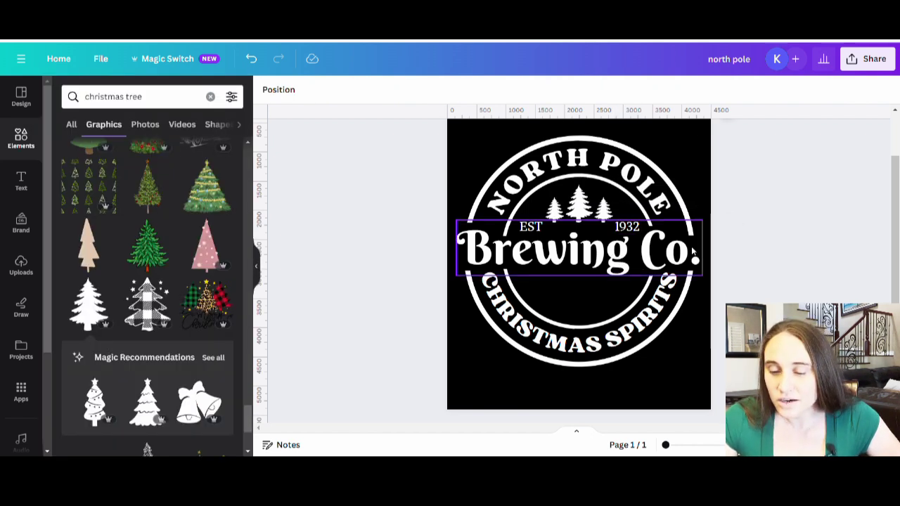
Raise "EST" and "1932" slightly above "Brewing Co.", keeping both level and evenly spaced from the trees
{"action": "left_click", "coordinate": [529, 229]}
{"action": "left_click_drag", "start_coordinate": [527, 229], "coordinate": [530, 225]}
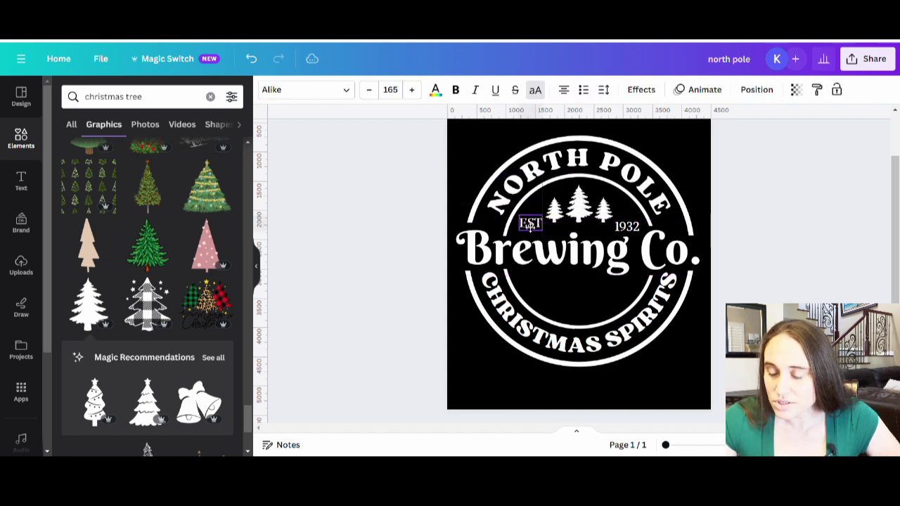
{"action": "left_click", "coordinate": [636, 226]}
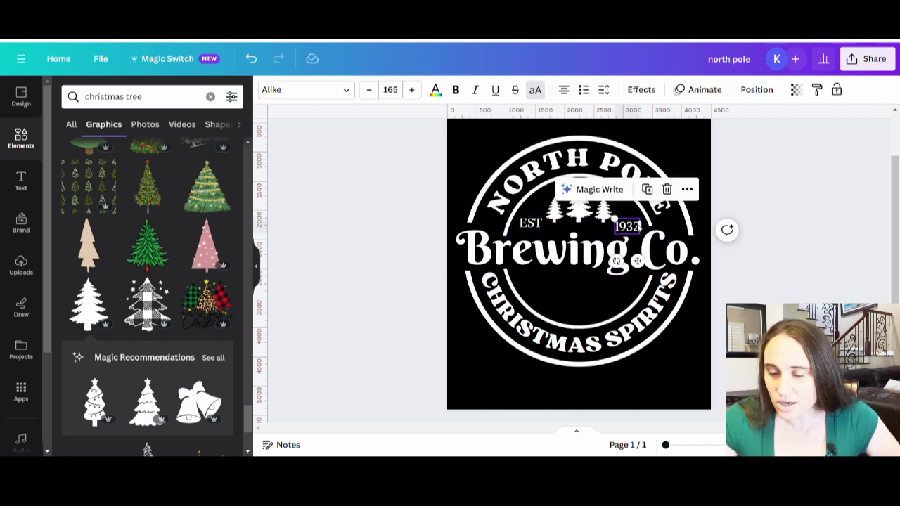
{"action": "left_click_drag", "start_coordinate": [638, 227], "coordinate": [646, 224]}
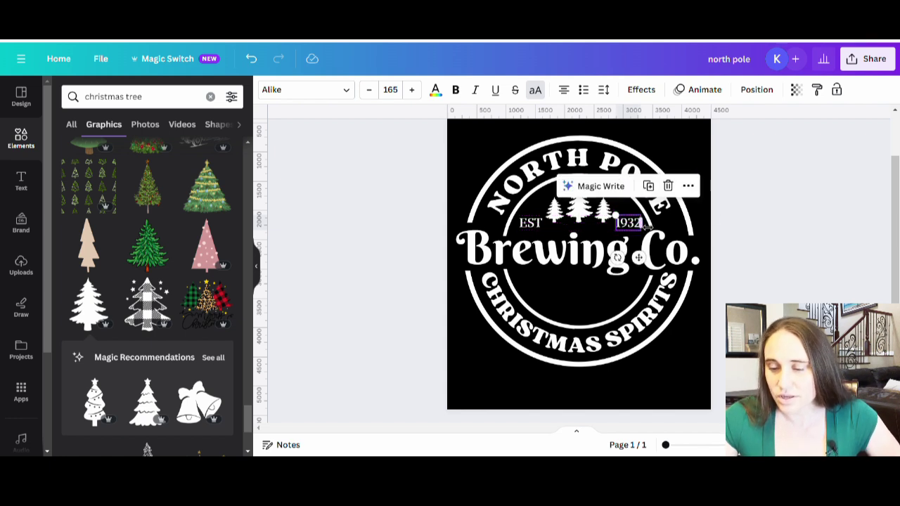
{"action": "left_click", "coordinate": [771, 210]}
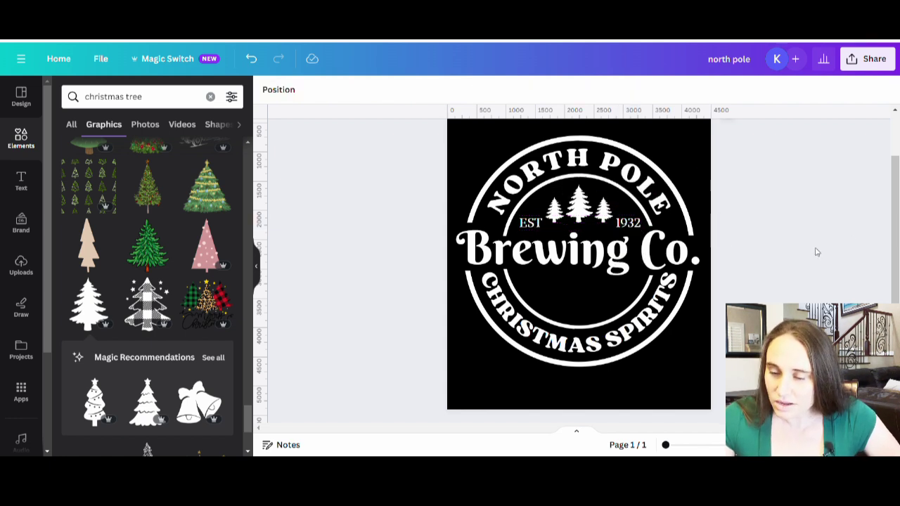
Shrink the two side trees slightly to leave more room next to "EST" and "1932"
{"action": "left_click", "coordinate": [609, 214]}
{"action": "left_click_drag", "start_coordinate": [618, 229], "coordinate": [620, 231]}
{"action": "left_click", "coordinate": [554, 214]}
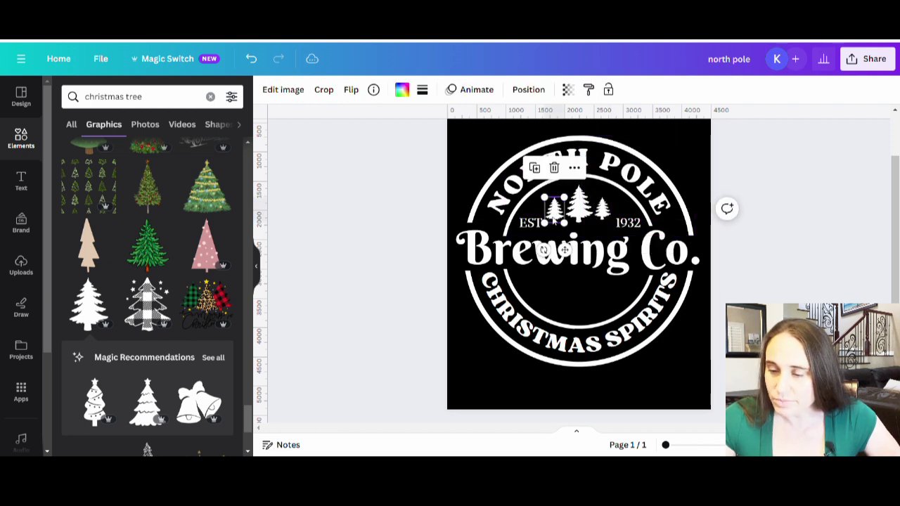
{"action": "left_click_drag", "start_coordinate": [551, 227], "coordinate": [553, 228]}
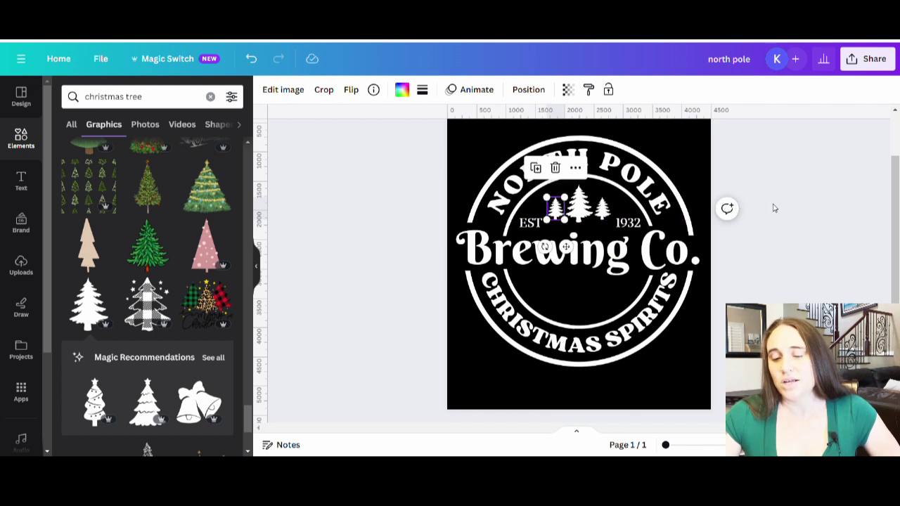
{"action": "left_click", "coordinate": [795, 205]}
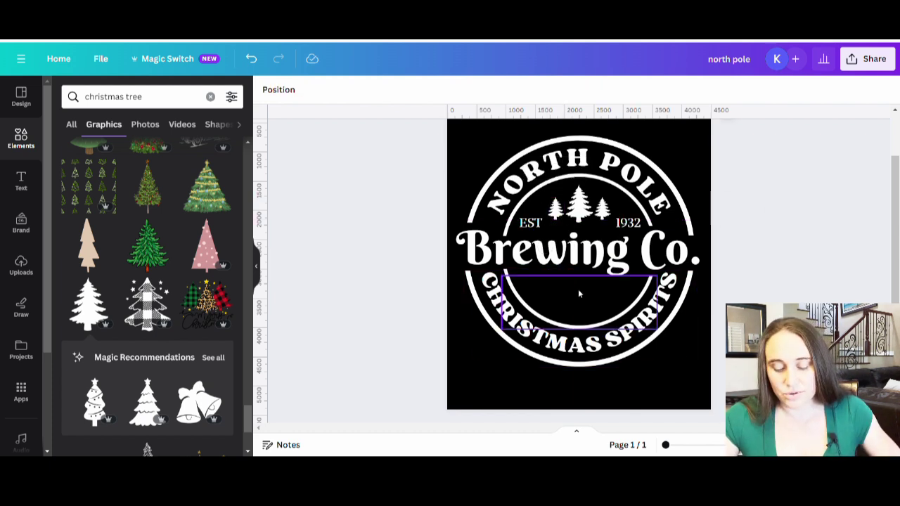
Add the text "PREMIUM" in Alike, enlarge it and centre it below "Brewing Co." inside the lower inner arc
{"action": "left_click", "coordinate": [596, 395]}
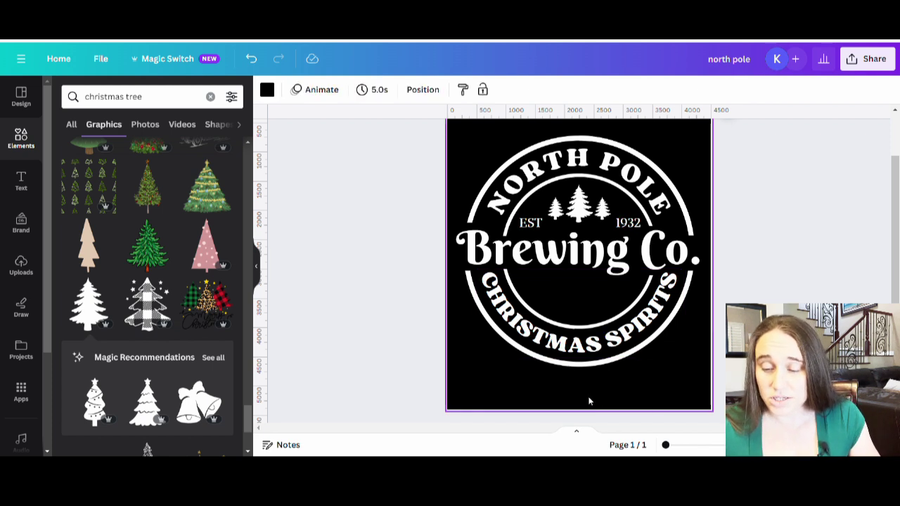
{"action": "key", "text": "t"}
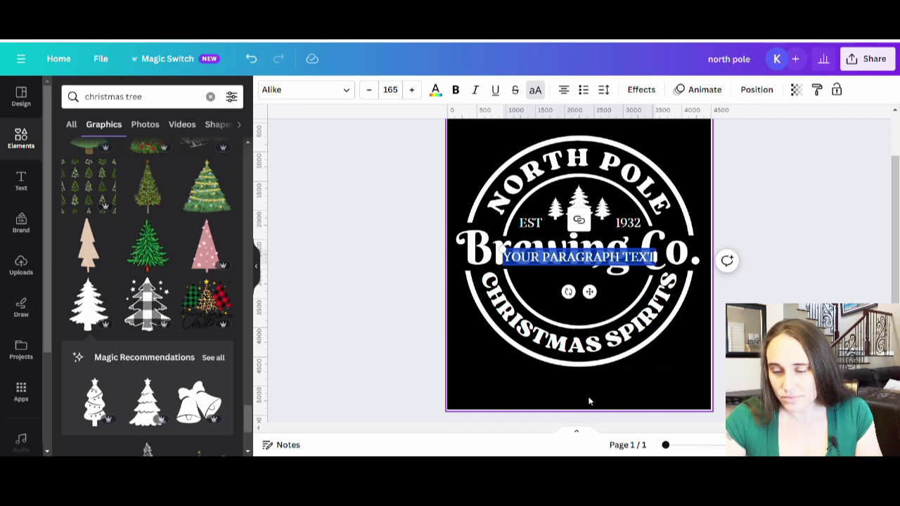
{"action": "type", "text": "PREMIUM"}
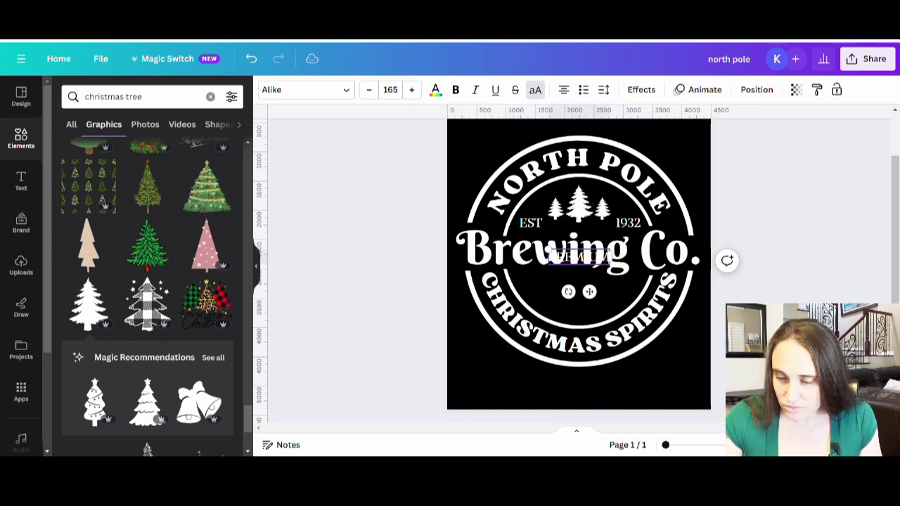
{"action": "left_click_drag", "start_coordinate": [584, 259], "coordinate": [591, 300]}
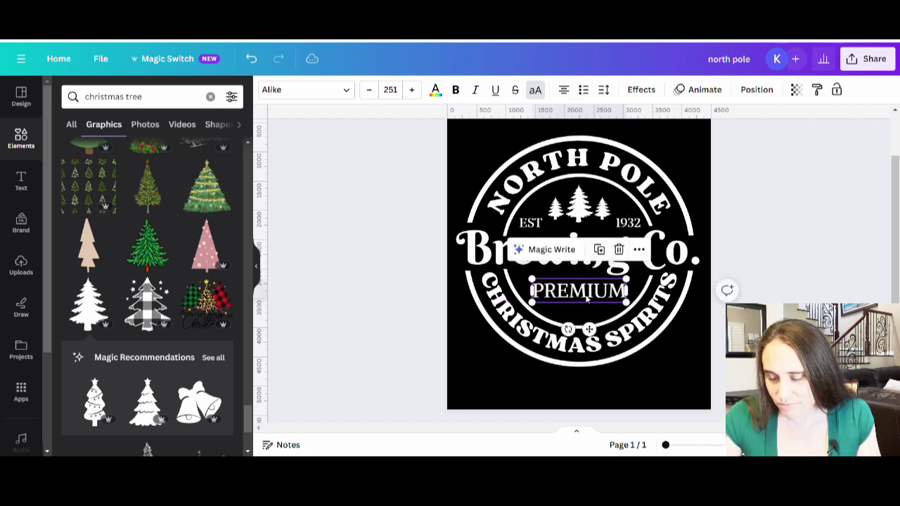
{"action": "left_click", "coordinate": [818, 238]}
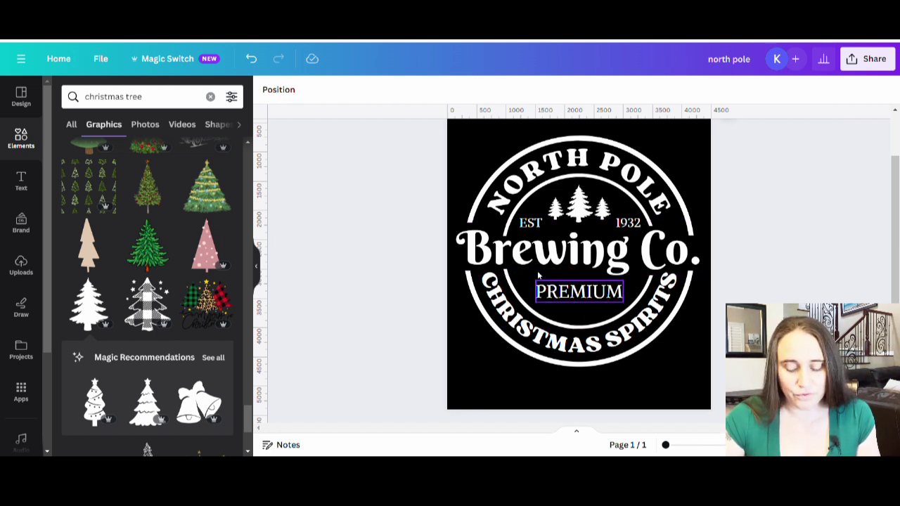
Search the graphics library for "flourish" and look through the results for a slim swirl divider
{"action": "key", "text": "Tab"}
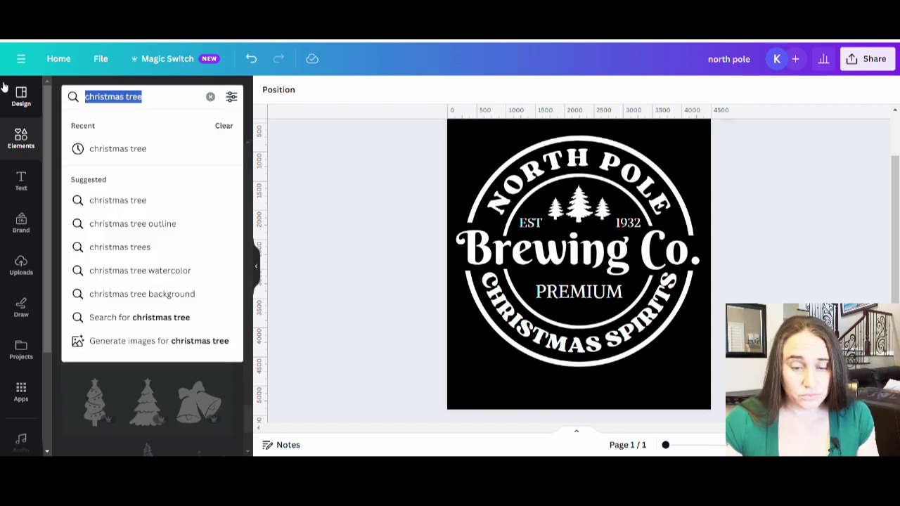
{"action": "type", "text": "flourish"}
{"action": "key", "text": "Return"}
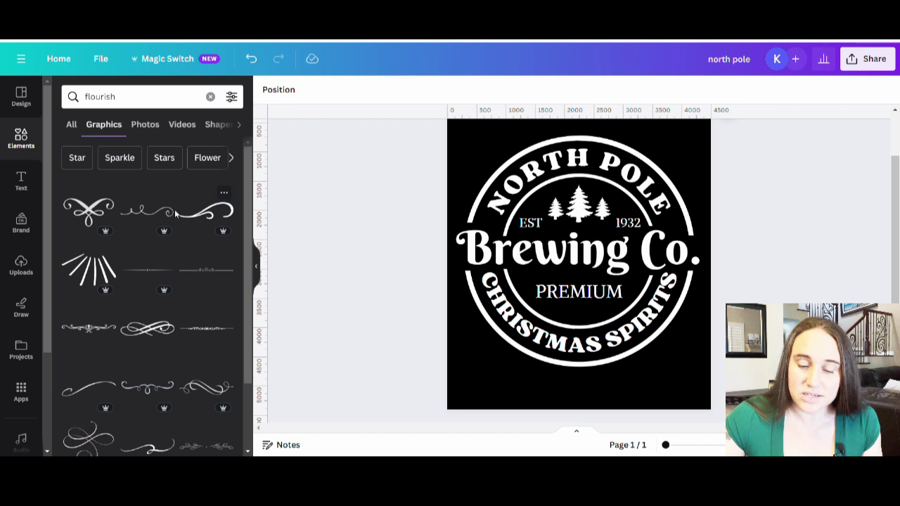
{"action": "scroll", "coordinate": [133, 283], "scroll_direction": "down", "scroll_amount": 1}
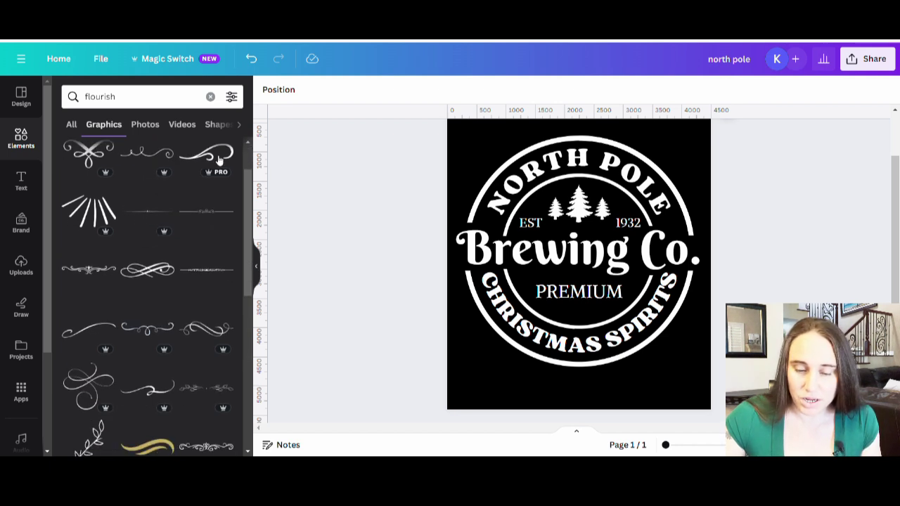
{"action": "scroll", "coordinate": [197, 210], "scroll_direction": "down", "scroll_amount": 1}
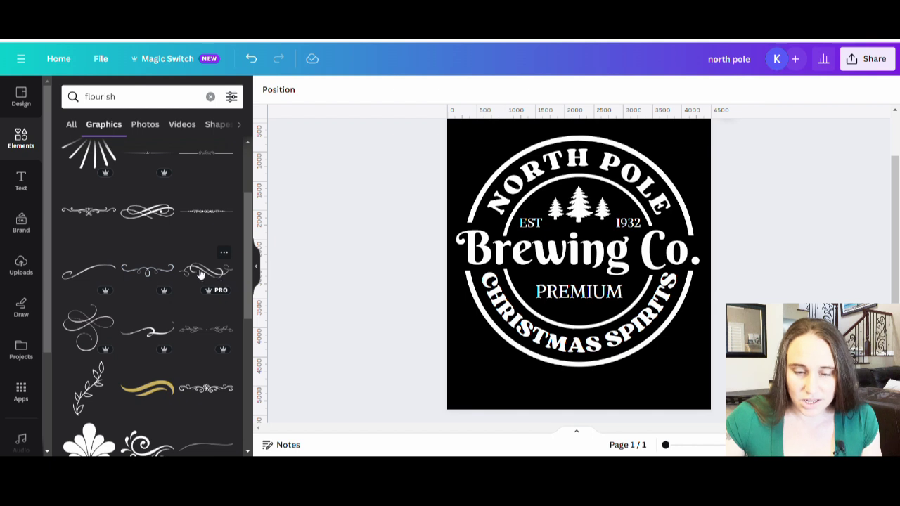
{"action": "scroll", "coordinate": [199, 274], "scroll_direction": "down", "scroll_amount": 5}
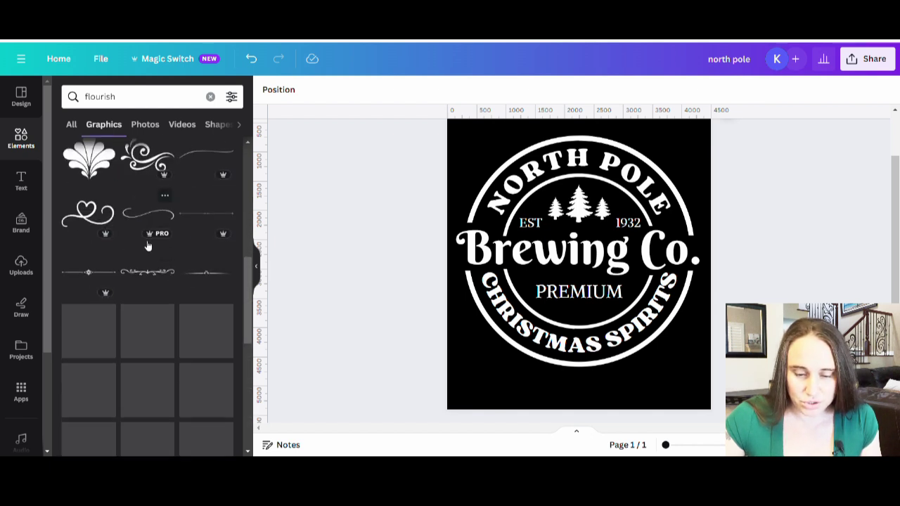
{"action": "scroll", "coordinate": [192, 211], "scroll_direction": "down", "scroll_amount": 2}
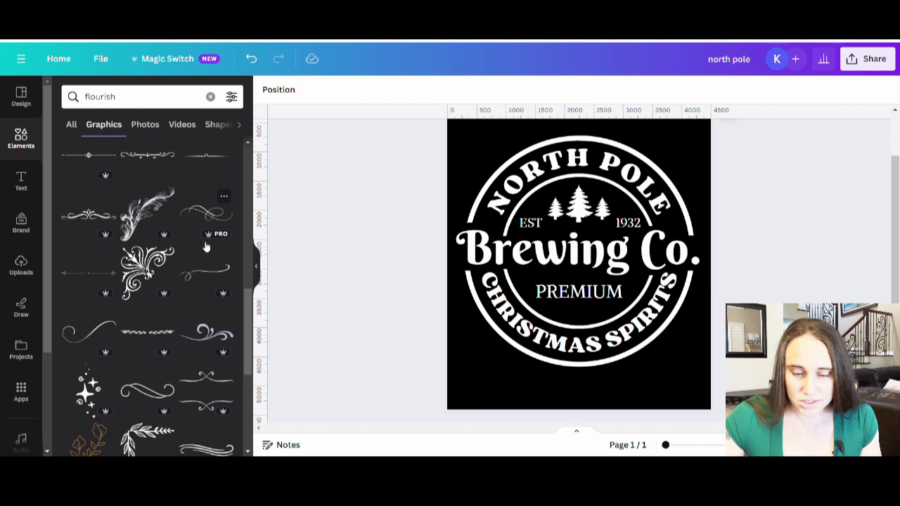
{"action": "scroll", "coordinate": [206, 246], "scroll_direction": "down", "scroll_amount": 5}
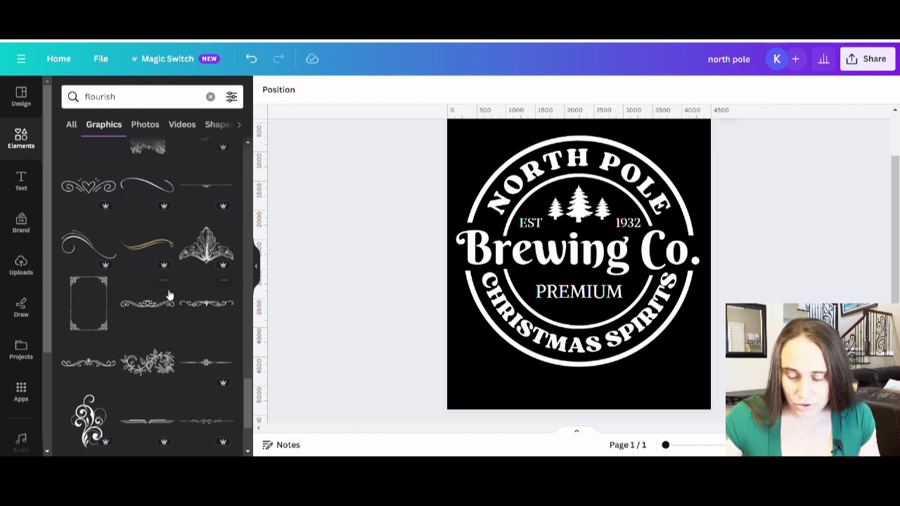
Try a gold double-line wavy flourish, shrunk and centred between "Brewing Co." and "PREMIUM"
{"action": "left_click", "coordinate": [146, 247]}
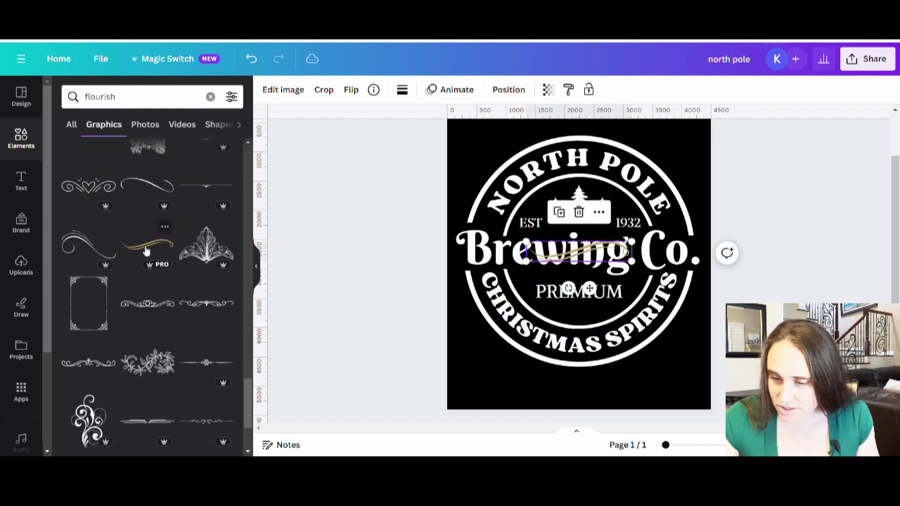
{"action": "left_click_drag", "start_coordinate": [631, 240], "coordinate": [579, 281]}
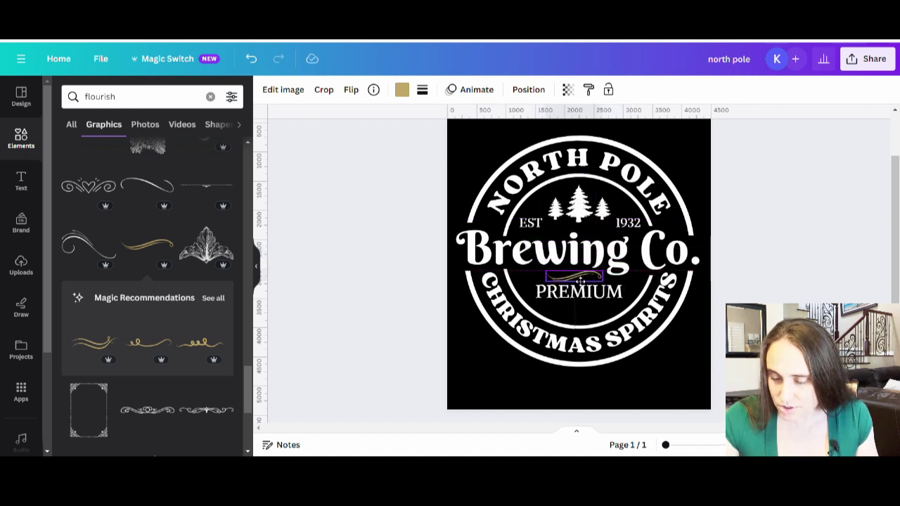
{"action": "left_click", "coordinate": [829, 189]}
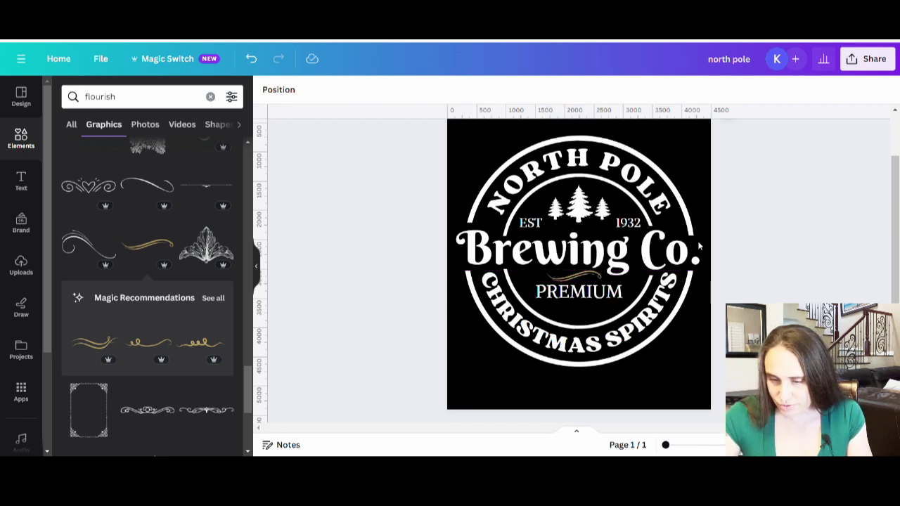
{"action": "left_click_drag", "start_coordinate": [577, 274], "coordinate": [82, 255]}
{"action": "left_click", "coordinate": [788, 251]}
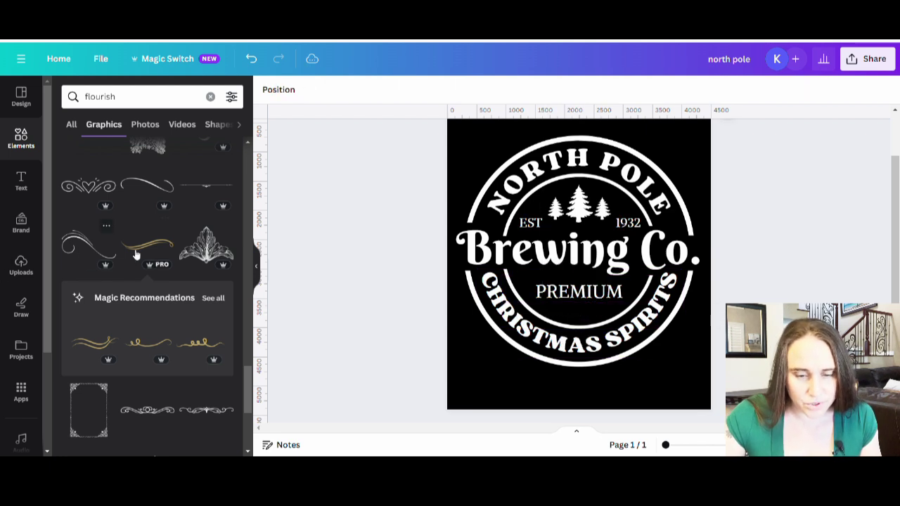
Add a thin gold curved flourish above and below "PREMIUM" and look through its related Magic Recommendations
{"action": "scroll", "coordinate": [207, 243], "scroll_direction": "down", "scroll_amount": 1}
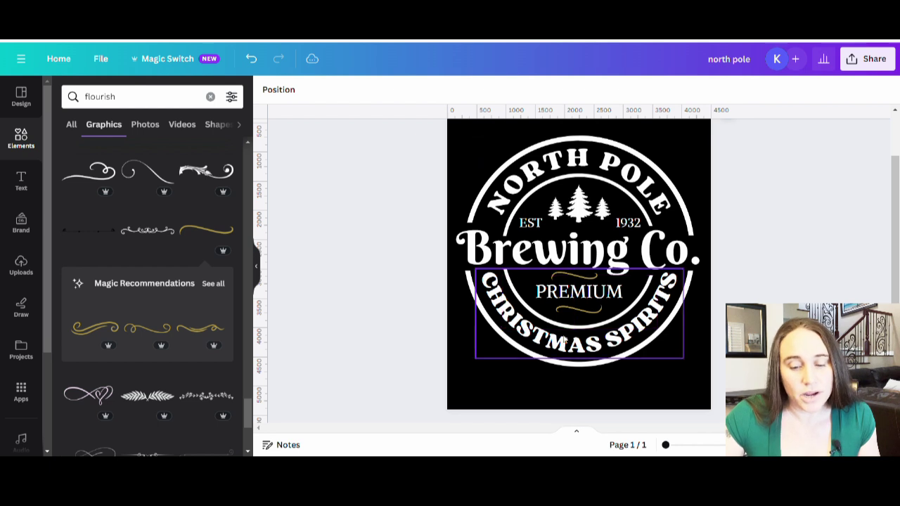
{"action": "left_click", "coordinate": [213, 283]}
{"action": "scroll", "coordinate": [201, 225], "scroll_direction": "down", "scroll_amount": 8}
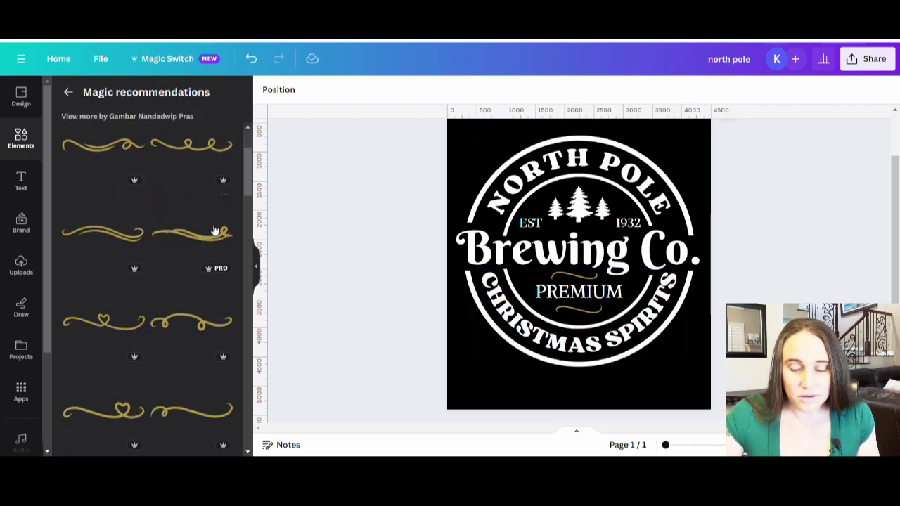
{"action": "scroll", "coordinate": [199, 316], "scroll_direction": "down", "scroll_amount": 5}
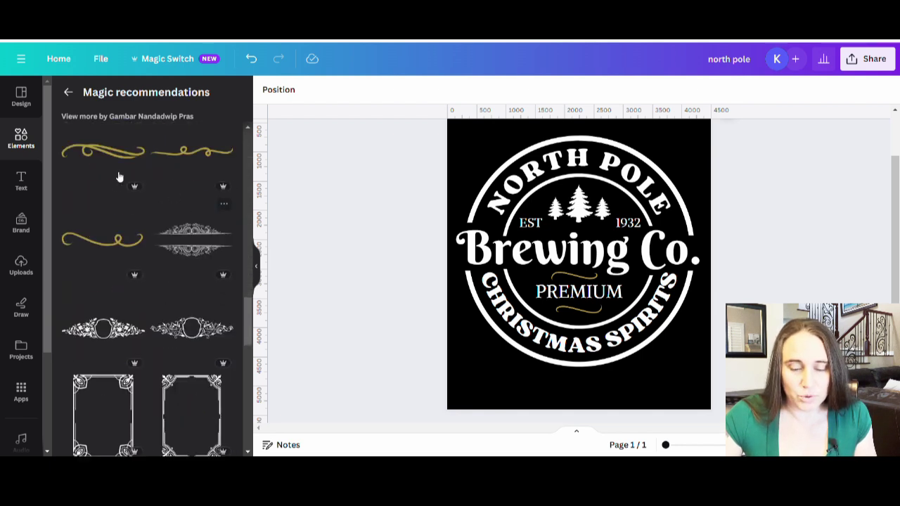
{"action": "scroll", "coordinate": [105, 160], "scroll_direction": "down", "scroll_amount": 3}
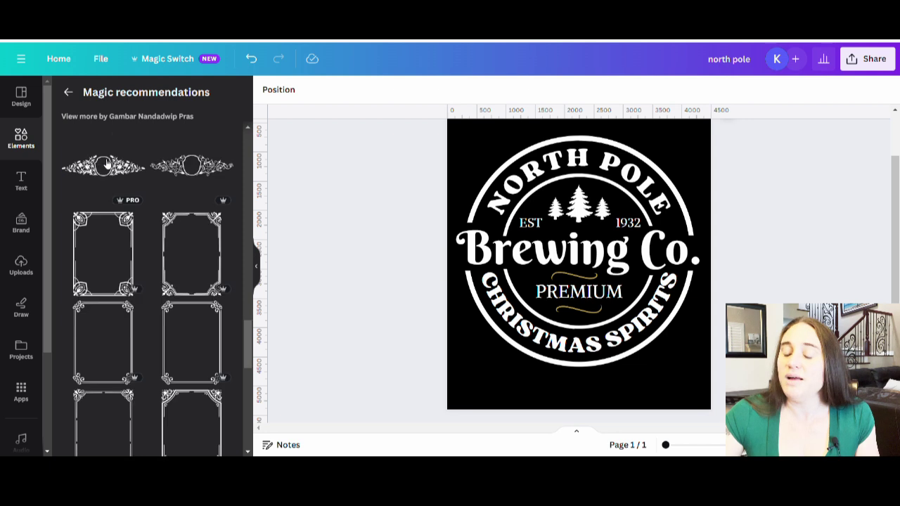
{"action": "left_click", "coordinate": [68, 92]}
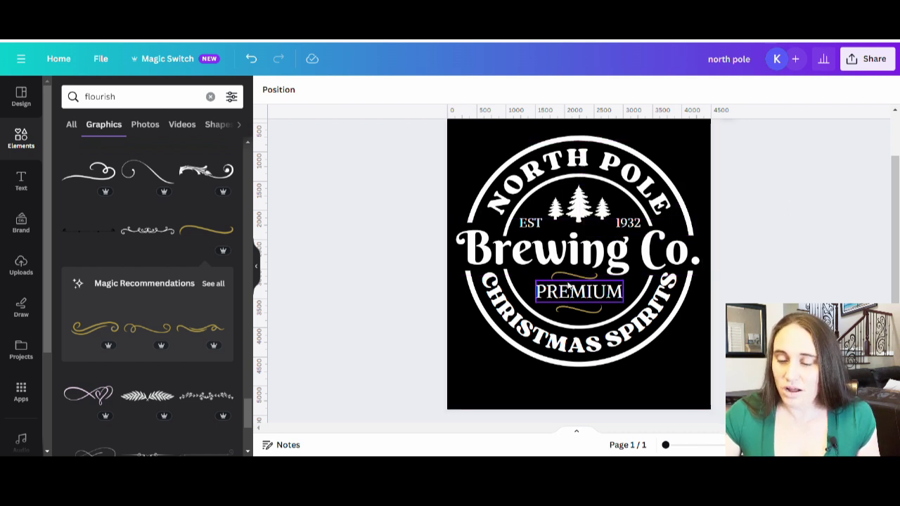
{"action": "left_click", "coordinate": [561, 167]}
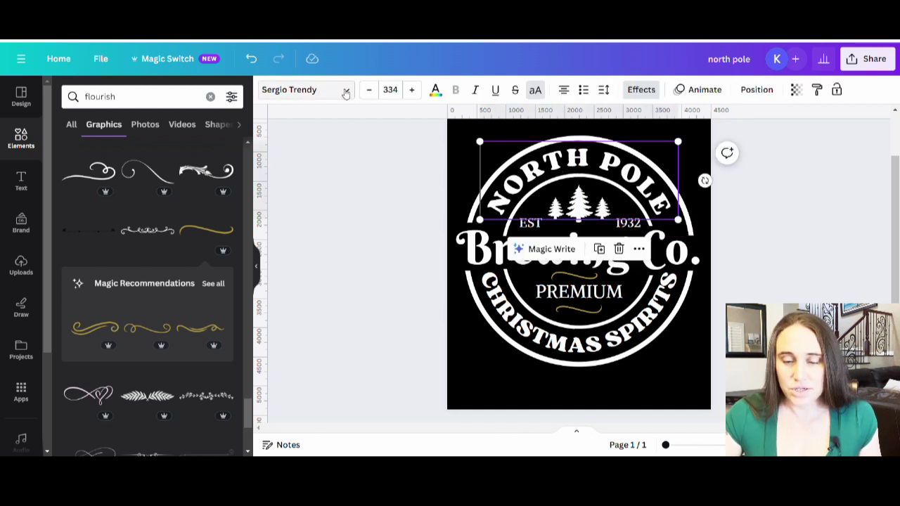
{"action": "left_click", "coordinate": [346, 93]}
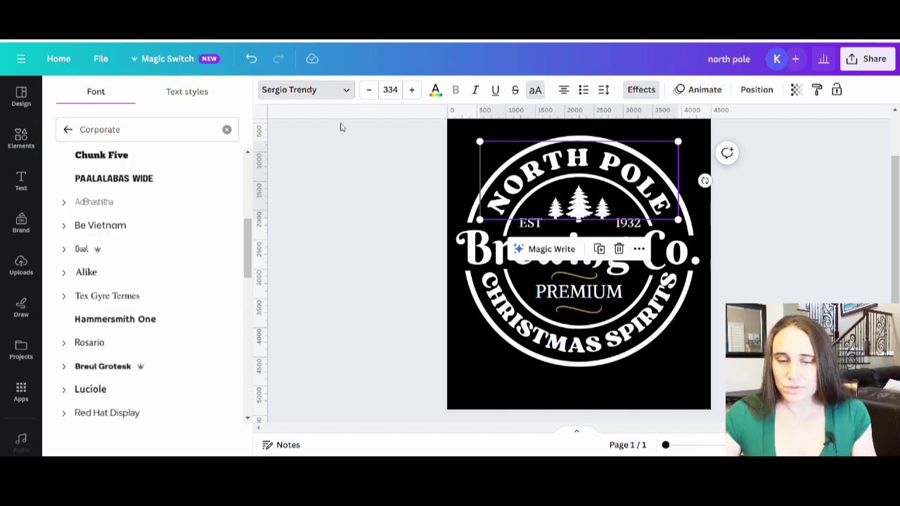
{"action": "left_click", "coordinate": [636, 181]}
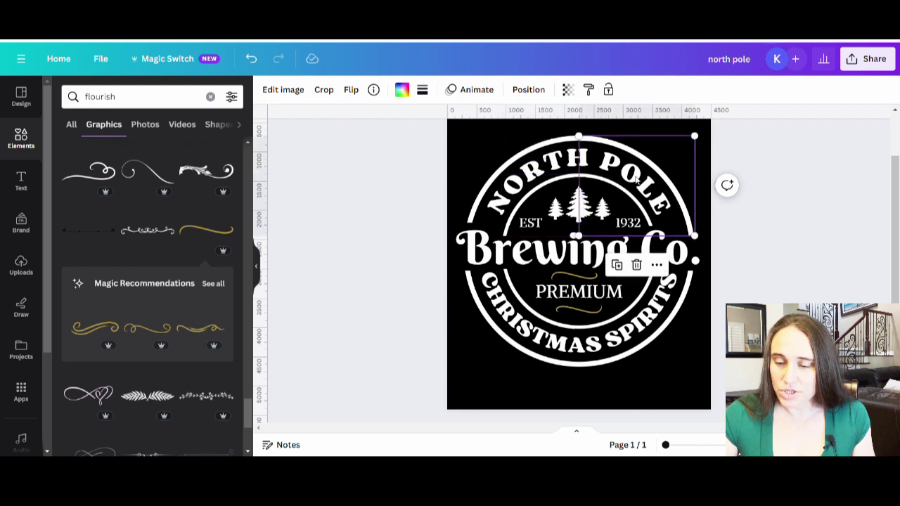
Recolour the curved "NORTH POLE" text to the custom muted green #5CA66A
{"action": "left_click", "coordinate": [541, 172]}
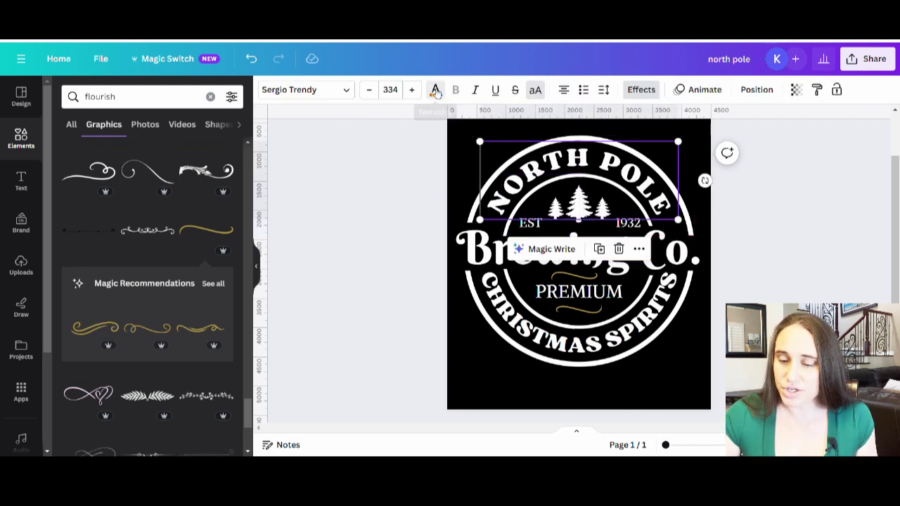
{"action": "left_click", "coordinate": [436, 91]}
{"action": "left_click", "coordinate": [74, 405]}
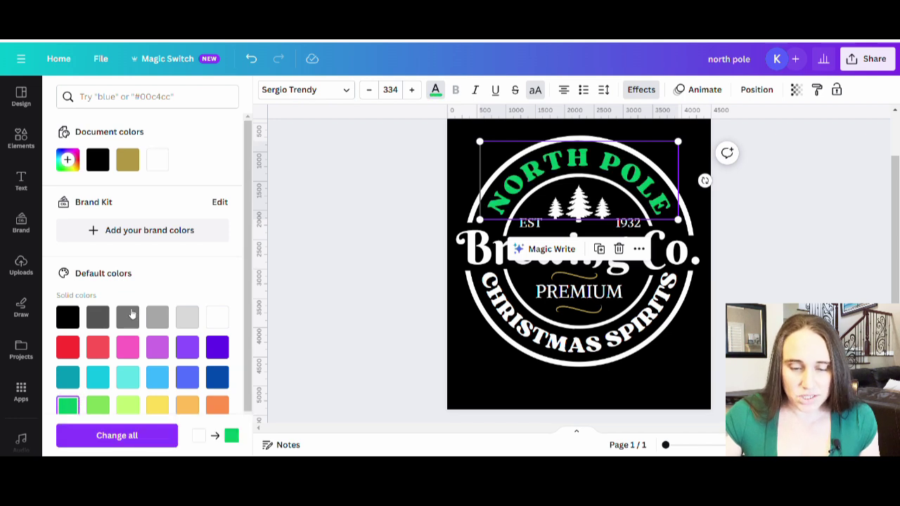
{"action": "left_click", "coordinate": [69, 161]}
{"action": "left_click_drag", "start_coordinate": [139, 261], "coordinate": [132, 262]}
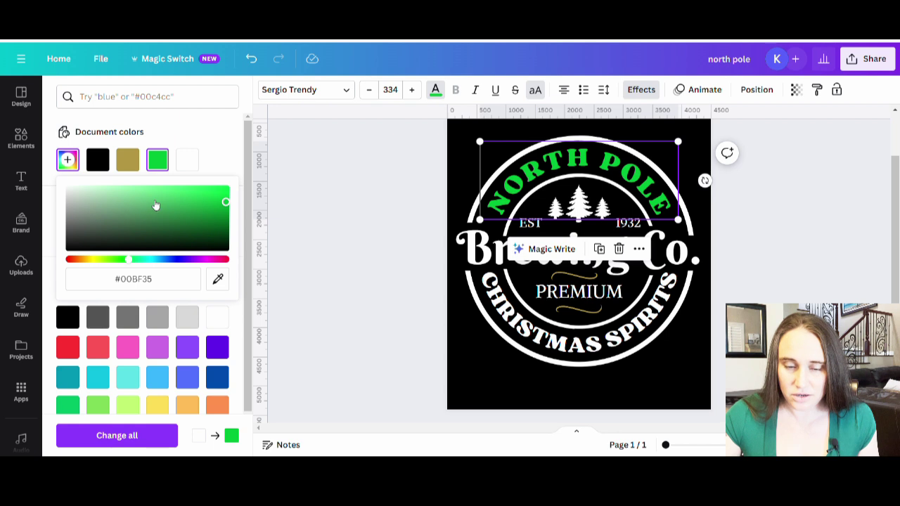
{"action": "left_click", "coordinate": [154, 201]}
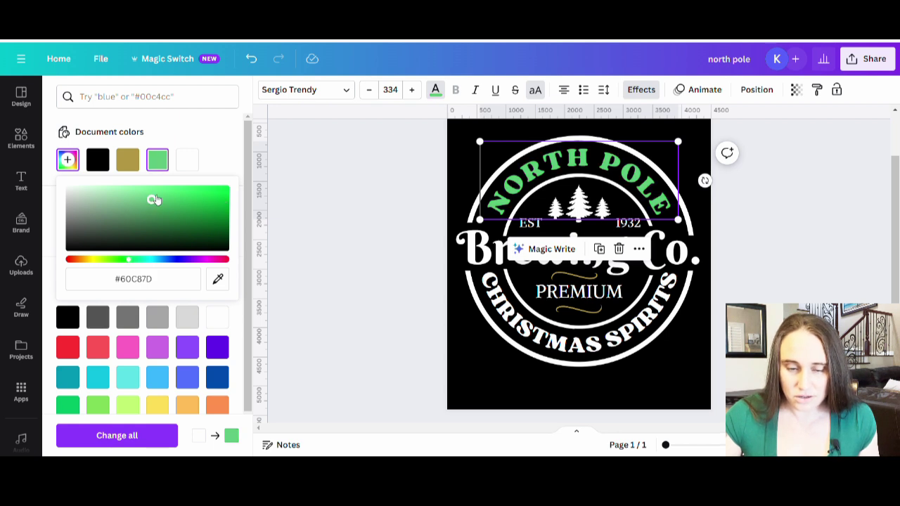
{"action": "left_click_drag", "start_coordinate": [133, 265], "coordinate": [130, 265]}
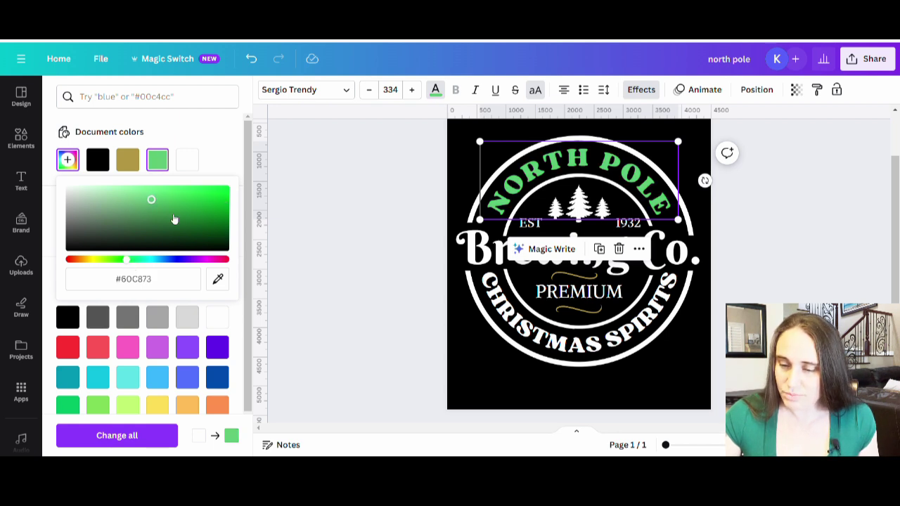
{"action": "left_click", "coordinate": [171, 215]}
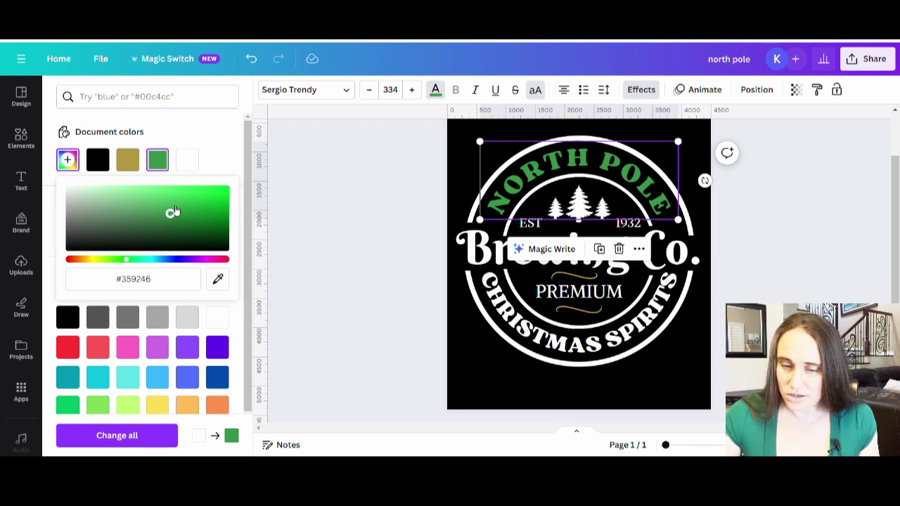
{"action": "left_click", "coordinate": [173, 207]}
{"action": "left_click_drag", "start_coordinate": [172, 208], "coordinate": [141, 216]}
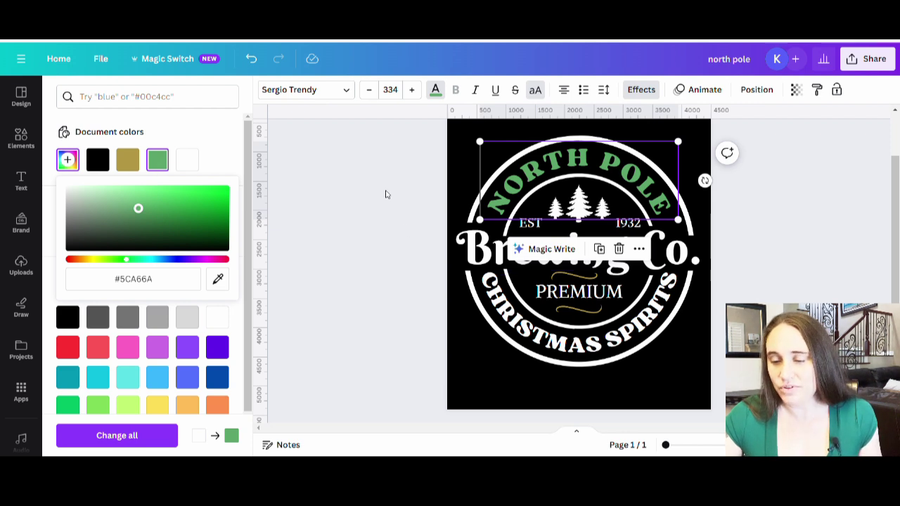
{"action": "left_click", "coordinate": [366, 201]}
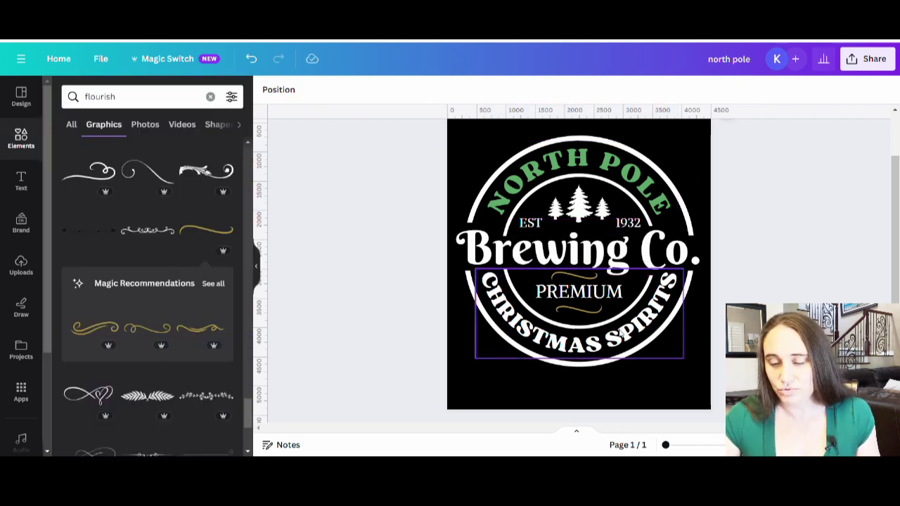
Recolour the curved "CHRISTMAS SPIRITS" text with the same muted green from the document colours
{"action": "left_click", "coordinate": [617, 339]}
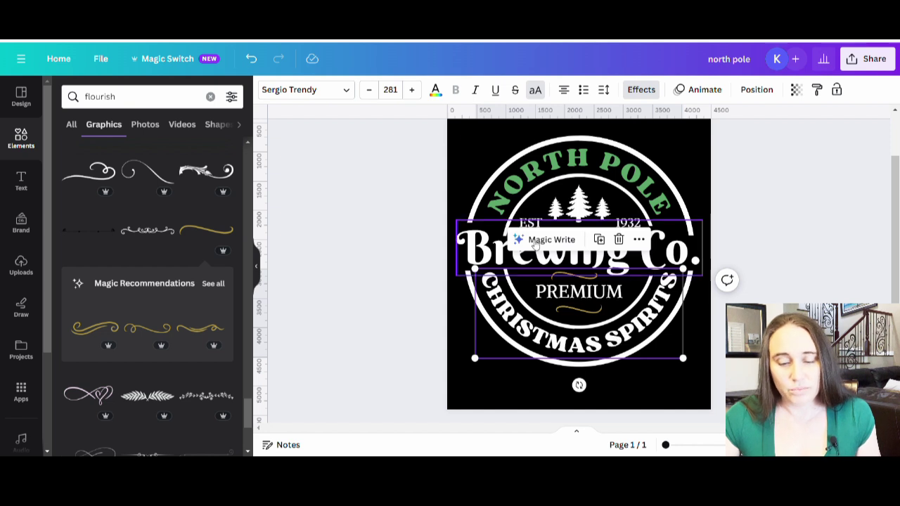
{"action": "left_click", "coordinate": [435, 89]}
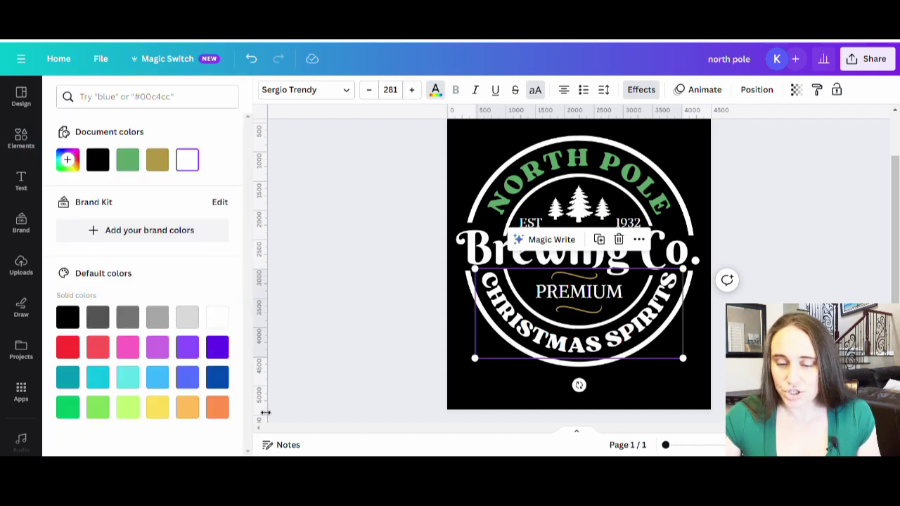
{"action": "left_click", "coordinate": [127, 158]}
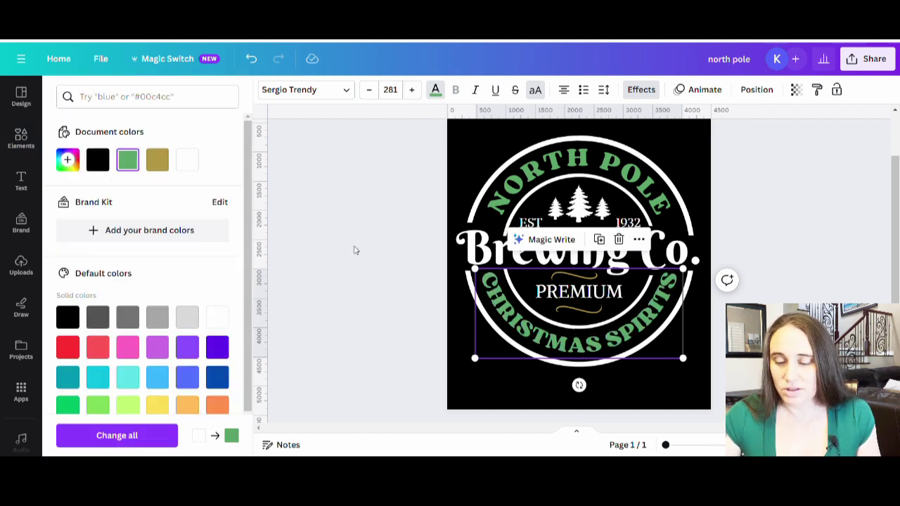
{"action": "left_click", "coordinate": [355, 249]}
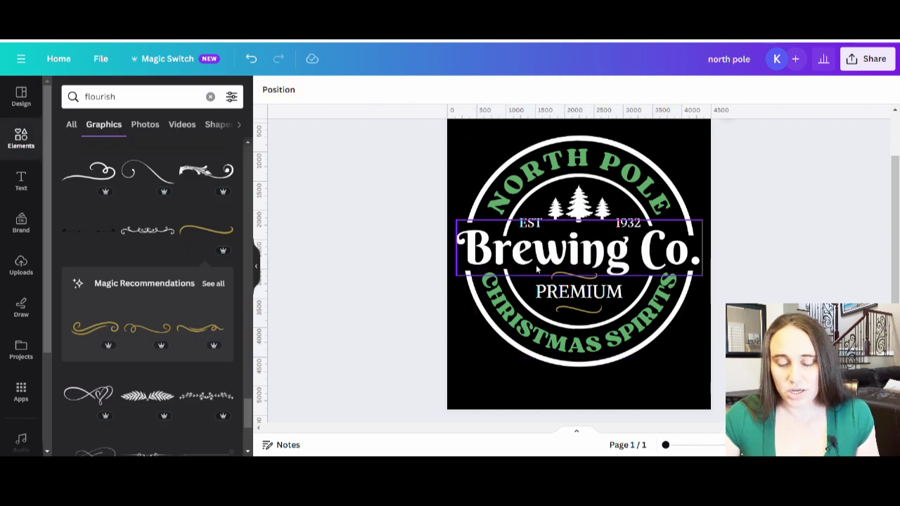
Recolour the "Brewing Co." text red and soften it to a slightly less saturated custom shade
{"action": "left_click", "coordinate": [502, 265]}
{"action": "left_click", "coordinate": [437, 89]}
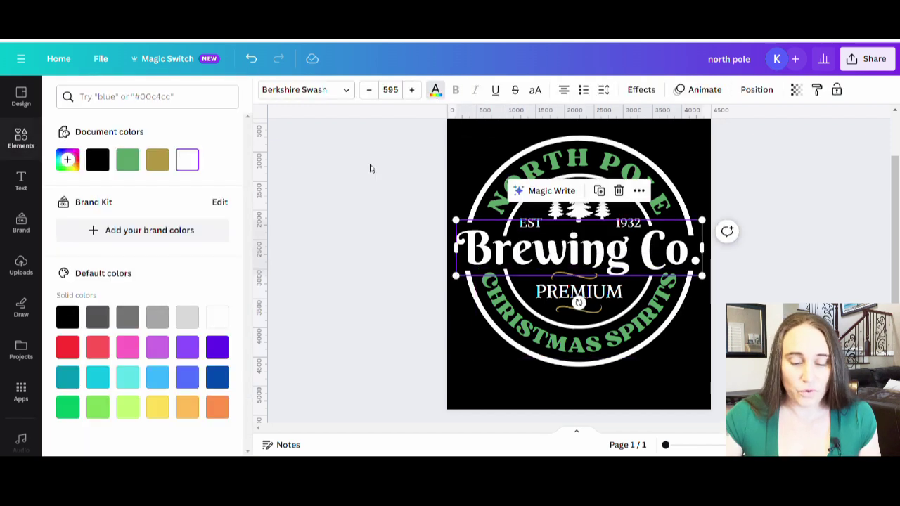
{"action": "left_click", "coordinate": [62, 342]}
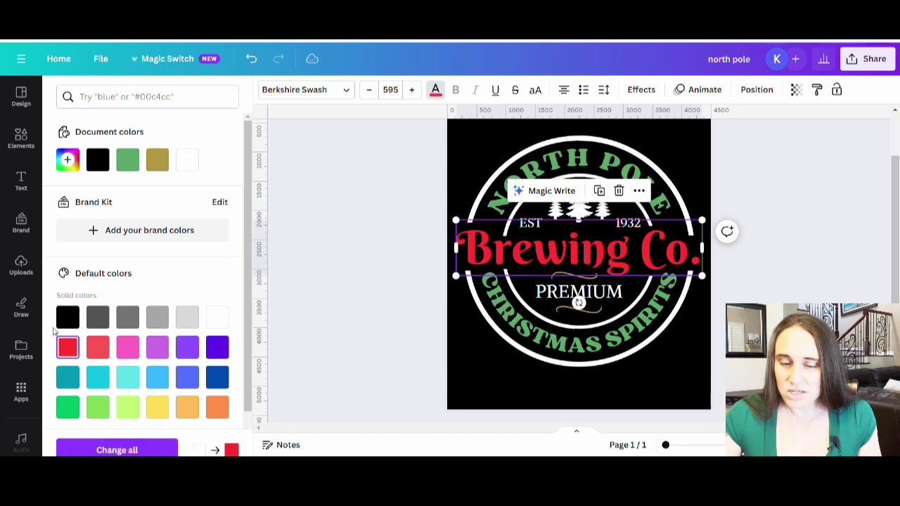
{"action": "left_click", "coordinate": [68, 160]}
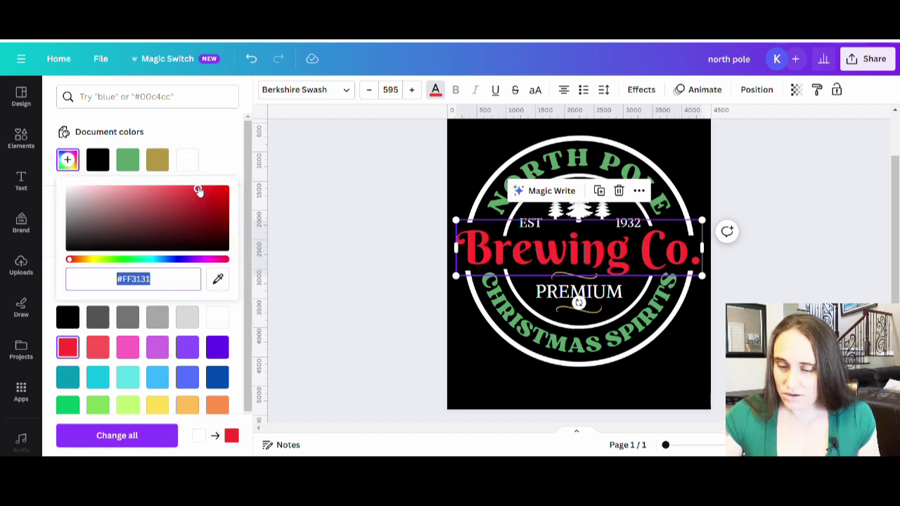
{"action": "left_click_drag", "start_coordinate": [197, 191], "coordinate": [187, 192]}
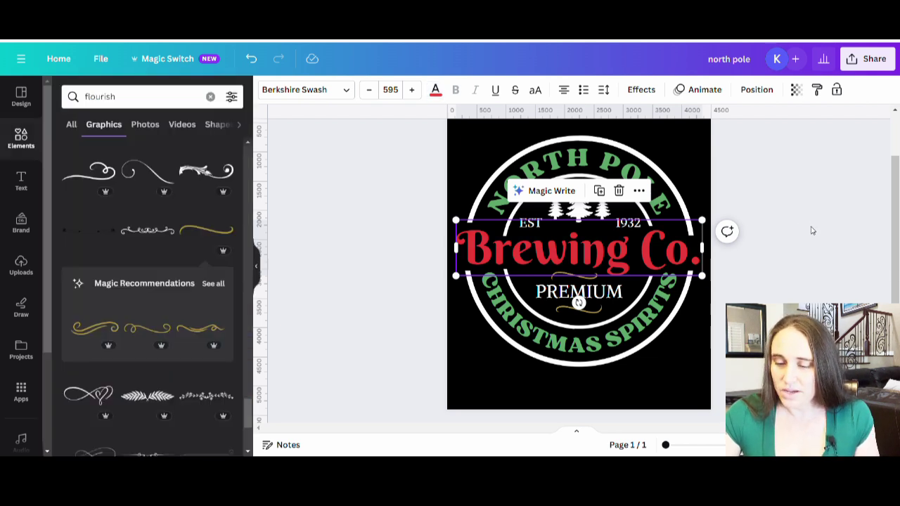
Add a white Outline effect to the "Brewing Co." text with a thickness of 44
{"action": "left_click", "coordinate": [812, 231]}
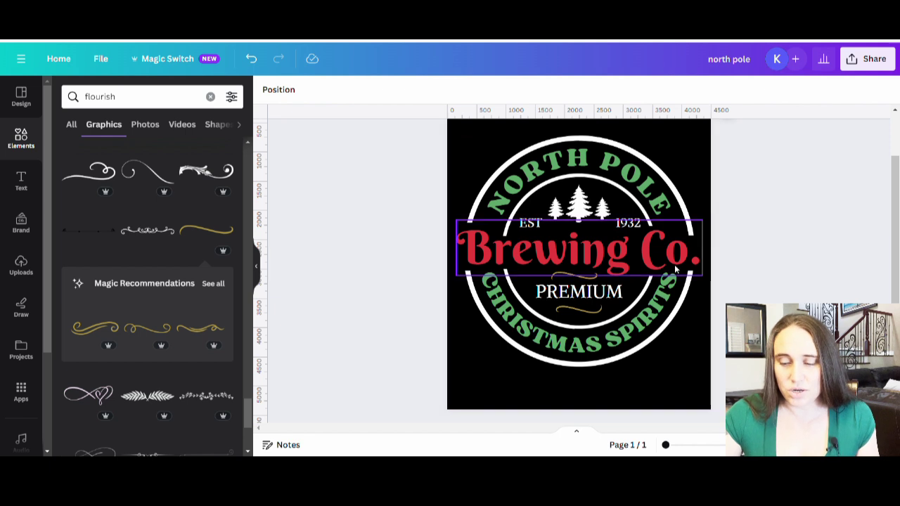
{"action": "left_click", "coordinate": [638, 254]}
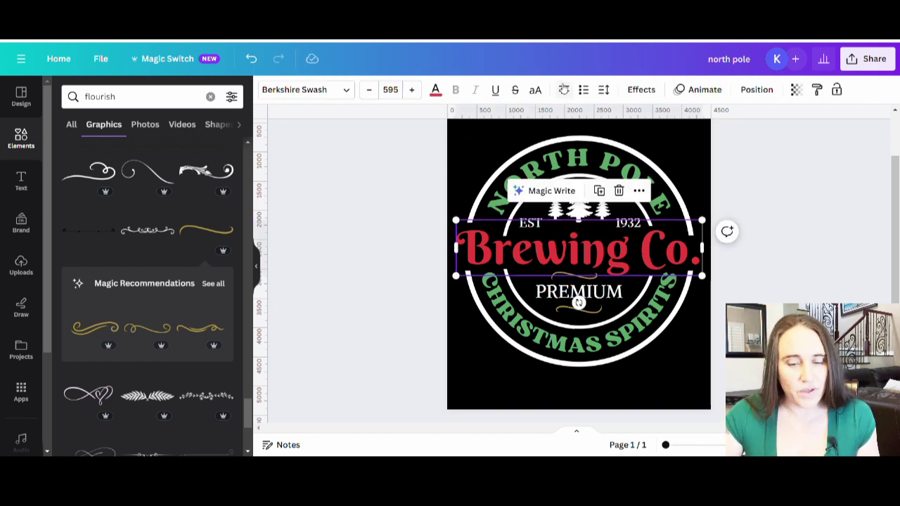
{"action": "left_click", "coordinate": [640, 90]}
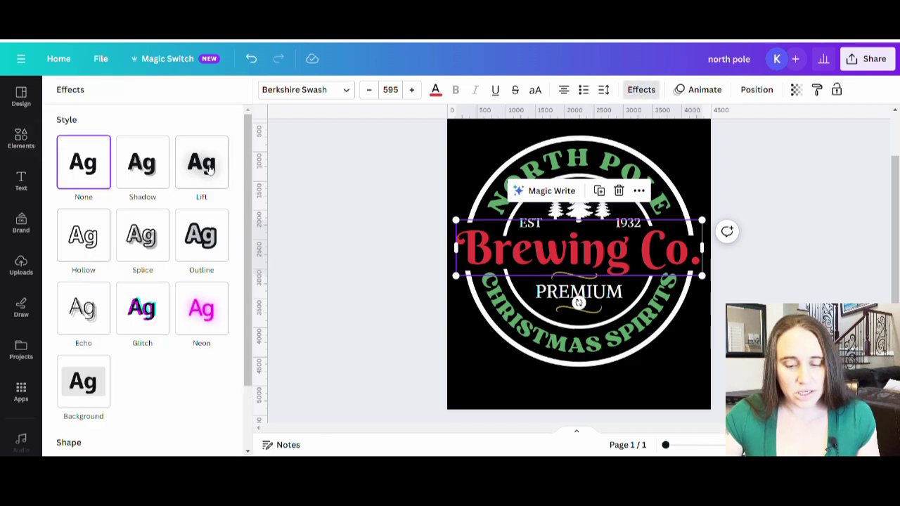
{"action": "left_click", "coordinate": [209, 242]}
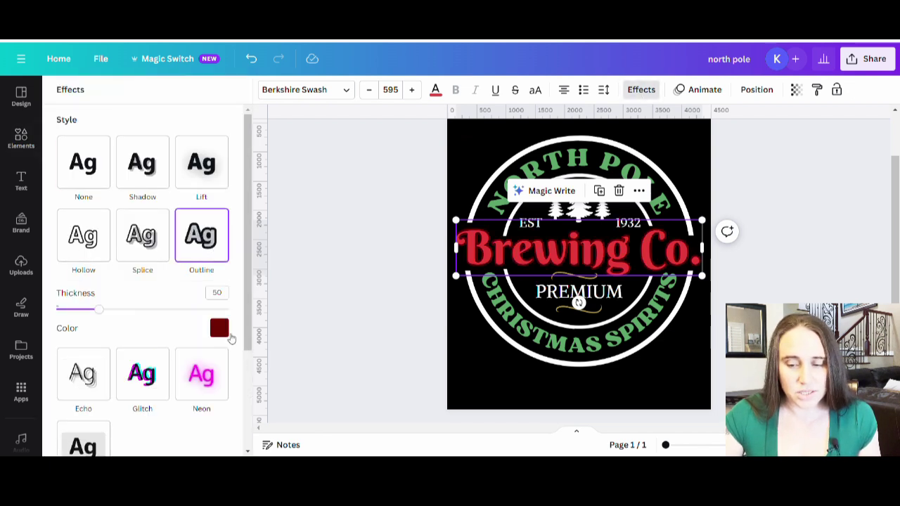
{"action": "left_click", "coordinate": [219, 328]}
{"action": "left_click", "coordinate": [204, 307]}
{"action": "left_click", "coordinate": [124, 316]}
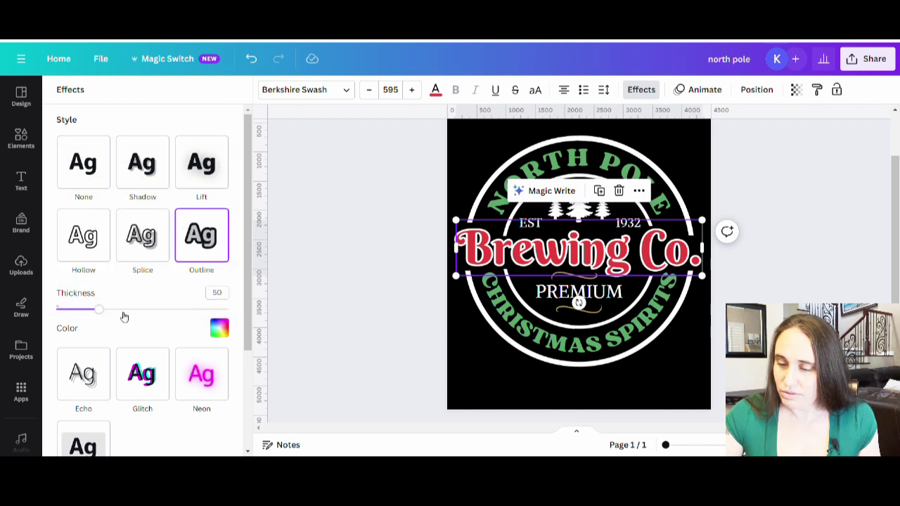
{"action": "mouse_move", "coordinate": [99, 313]}
{"action": "left_mouse_down"}
{"action": "mouse_move", "coordinate": [86, 310]}
{"action": "mouse_move", "coordinate": [97, 314]}
{"action": "left_mouse_up"}
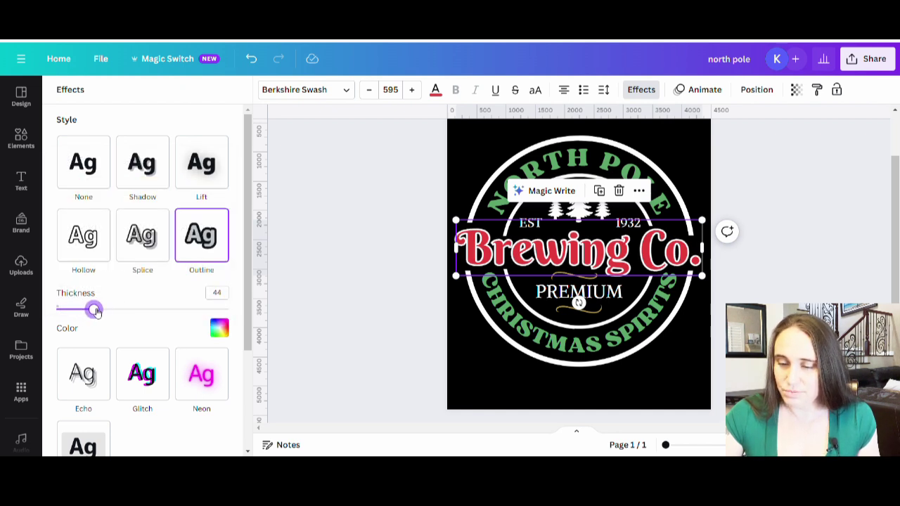
{"action": "left_click", "coordinate": [374, 281]}
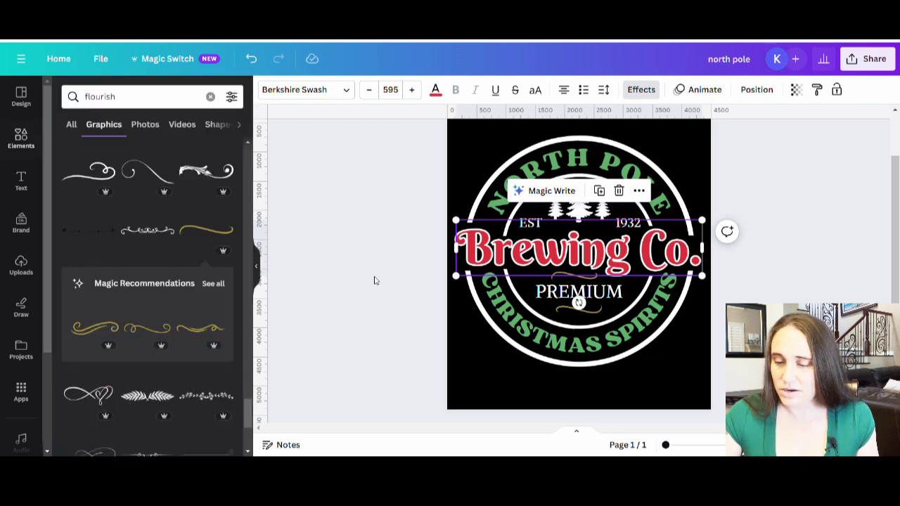
Recolour the large centre tree and the "EST" text with the gold from the document colours
{"action": "left_click", "coordinate": [580, 205]}
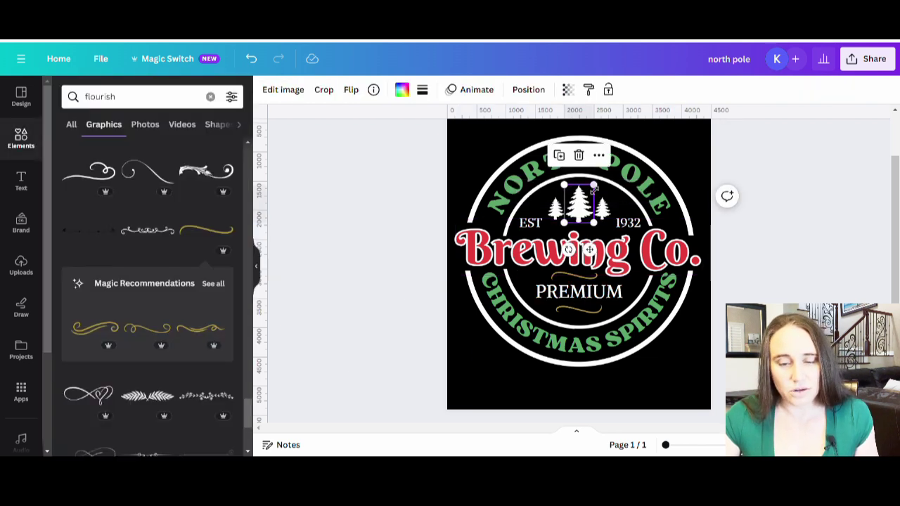
{"action": "left_click", "coordinate": [402, 90]}
{"action": "left_click", "coordinate": [157, 160]}
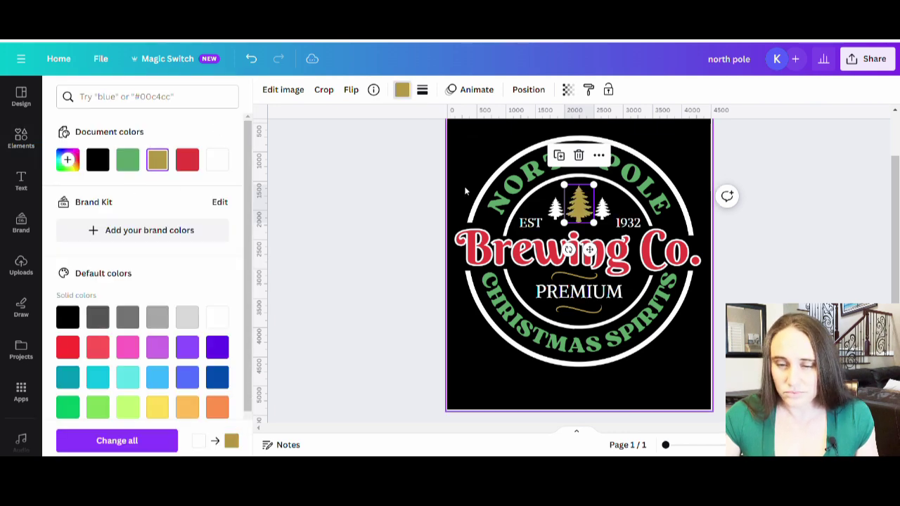
{"action": "left_click", "coordinate": [526, 222]}
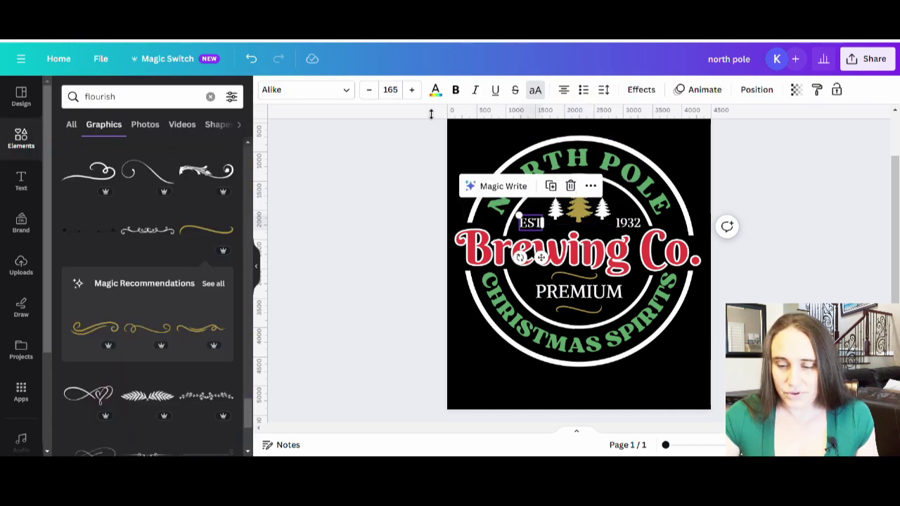
{"action": "left_click", "coordinate": [435, 89]}
{"action": "left_click", "coordinate": [157, 160]}
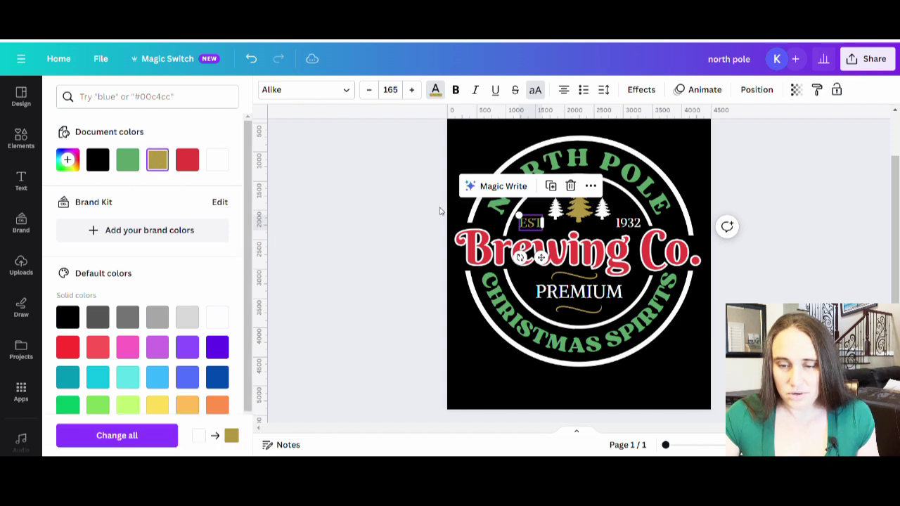
Recolour the two small trees and the "1932" and "PREMIUM" texts with the same document gold
{"action": "left_click", "coordinate": [556, 208]}
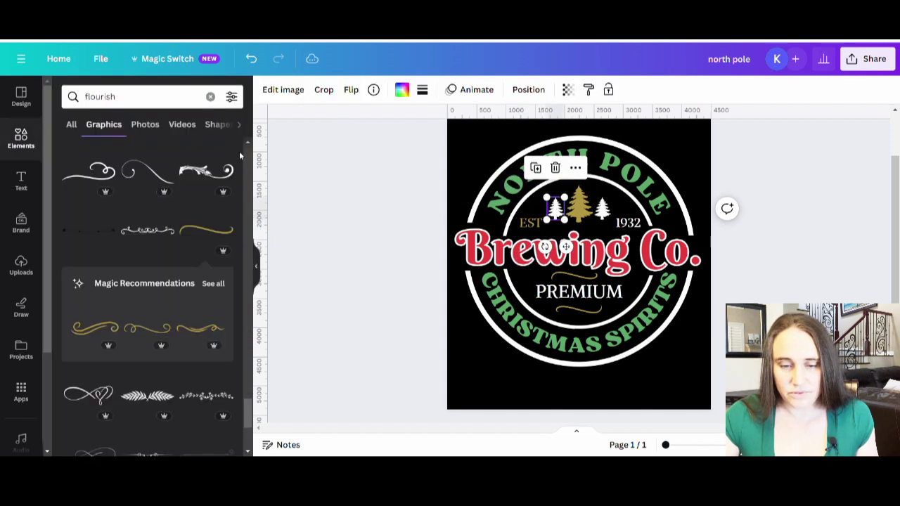
{"action": "left_click", "coordinate": [403, 95]}
{"action": "left_click", "coordinate": [158, 160]}
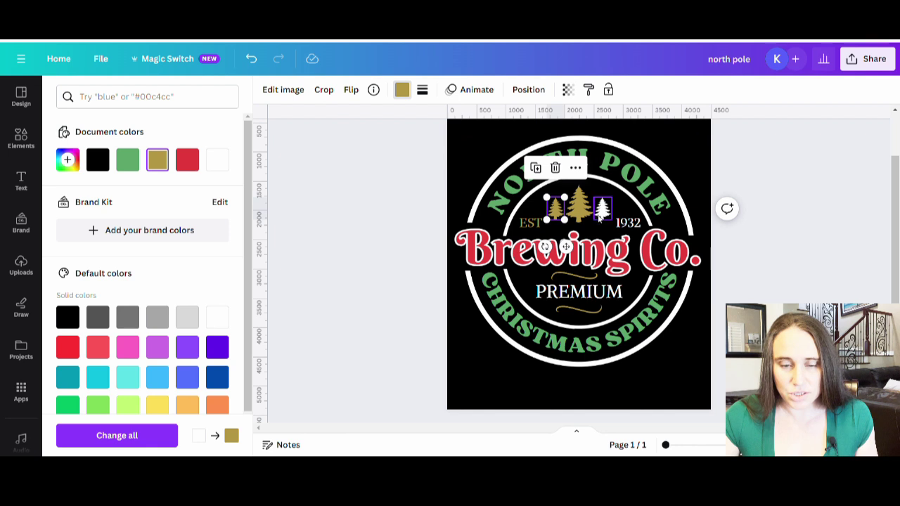
{"action": "left_click", "coordinate": [603, 211]}
{"action": "left_click", "coordinate": [157, 159]}
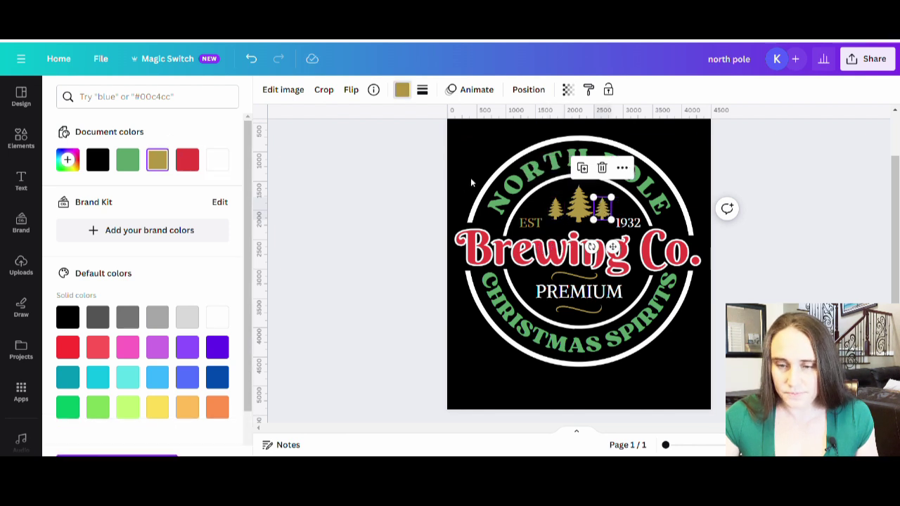
{"action": "left_click", "coordinate": [618, 233]}
{"action": "left_click", "coordinate": [767, 268]}
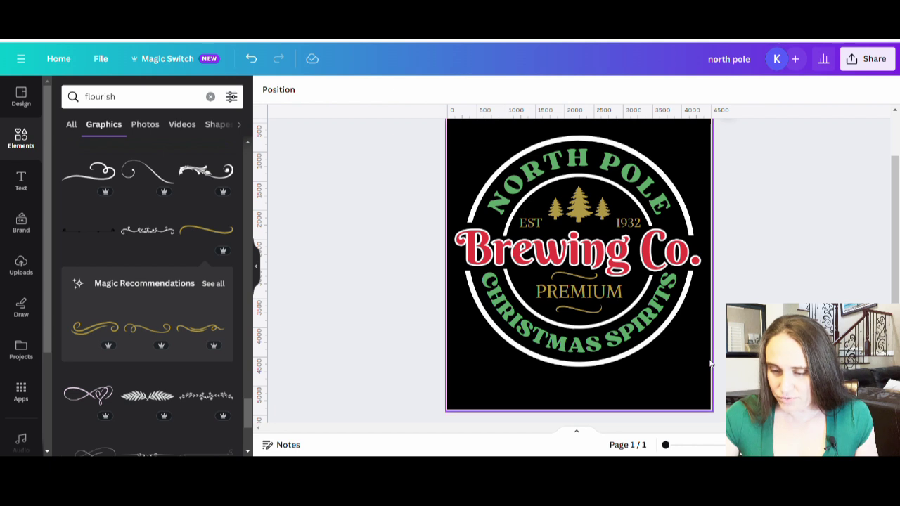
Shift "PREMIUM" and its upper and lower flourishes slightly down to leave more space below "Brewing Co."
{"action": "left_click_drag", "start_coordinate": [586, 312], "coordinate": [601, 312]}
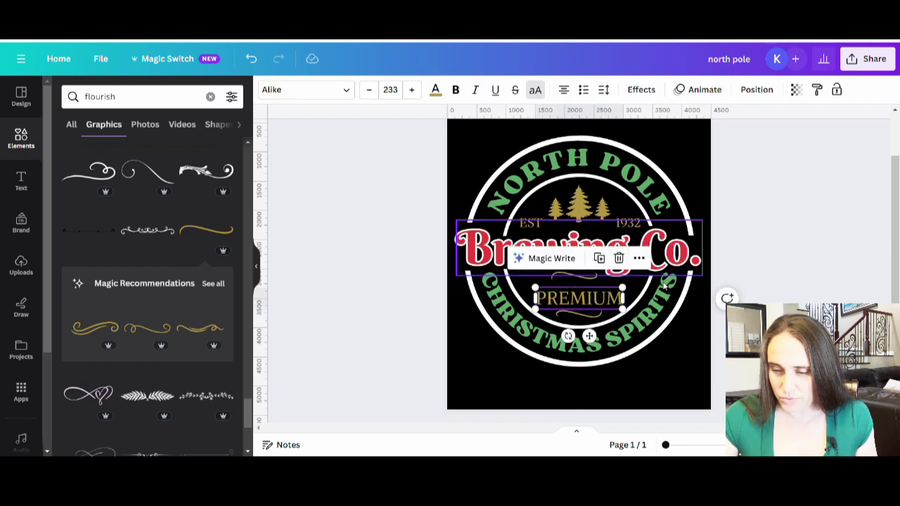
{"action": "left_click", "coordinate": [853, 291]}
{"action": "left_click", "coordinate": [593, 281]}
{"action": "left_click_drag", "start_coordinate": [593, 282], "coordinate": [594, 285]}
{"action": "left_click", "coordinate": [849, 203]}
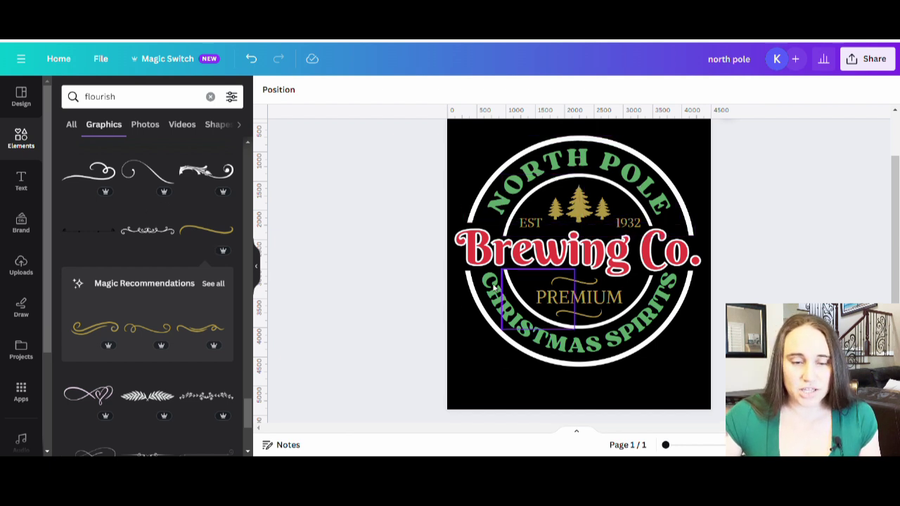
Search the graphics for "vintage christmas" and place the green 1989 Santa postage stamp over the lower-right part of the design
{"action": "left_click", "coordinate": [148, 102]}
{"action": "type", "text": "vintage"}
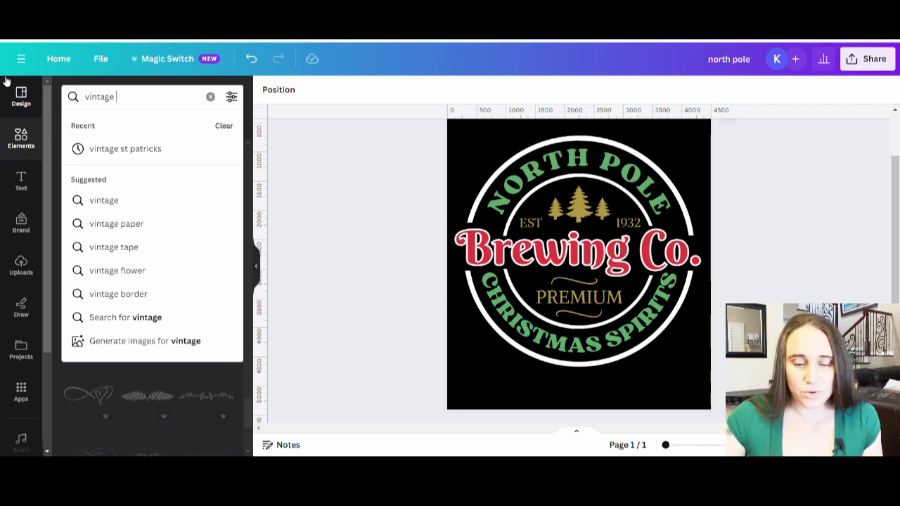
{"action": "type", "text": " christmas"}
{"action": "key", "text": "Return"}
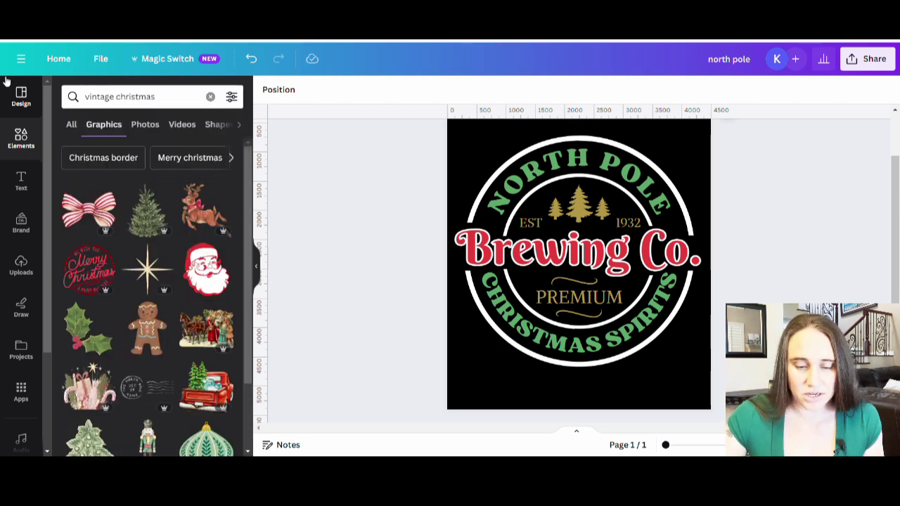
{"action": "scroll", "coordinate": [151, 260], "scroll_direction": "down", "scroll_amount": 1}
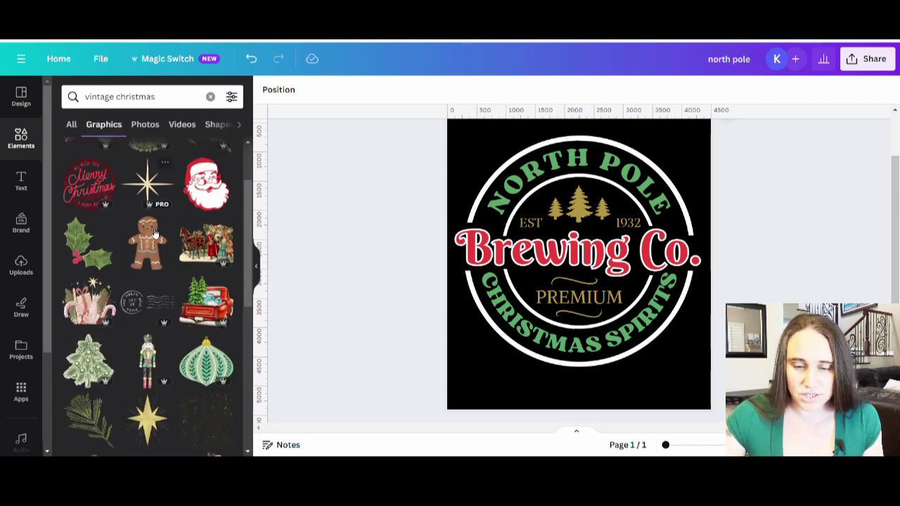
{"action": "scroll", "coordinate": [155, 234], "scroll_direction": "down", "scroll_amount": 2}
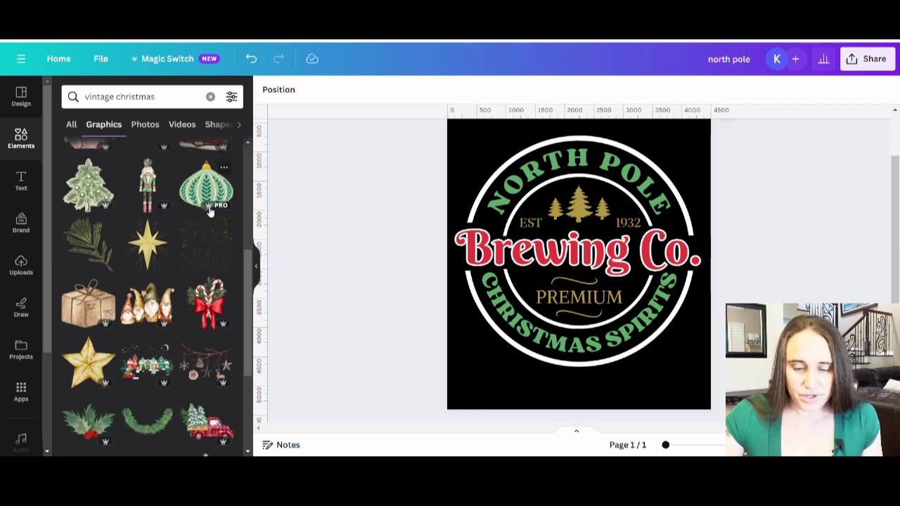
{"action": "scroll", "coordinate": [193, 184], "scroll_direction": "down", "scroll_amount": 5}
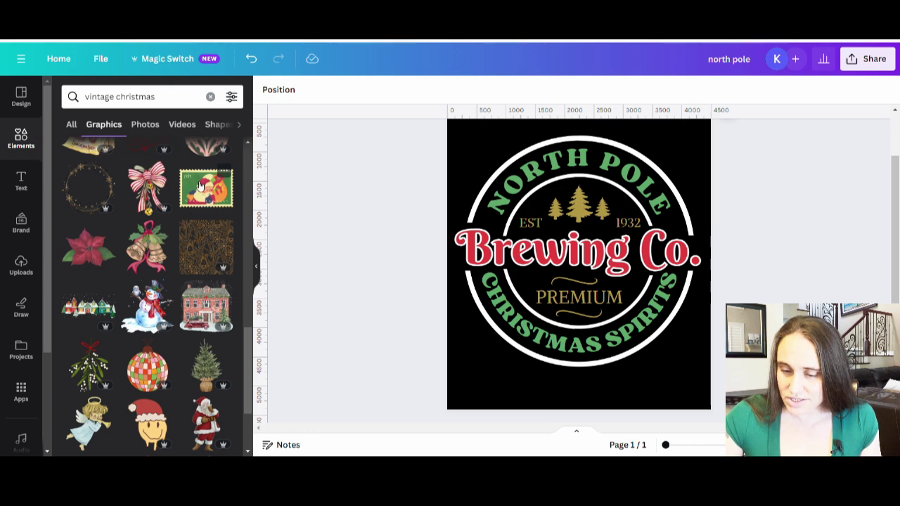
{"action": "left_click", "coordinate": [200, 185]}
{"action": "left_click_drag", "start_coordinate": [557, 279], "coordinate": [667, 369]}
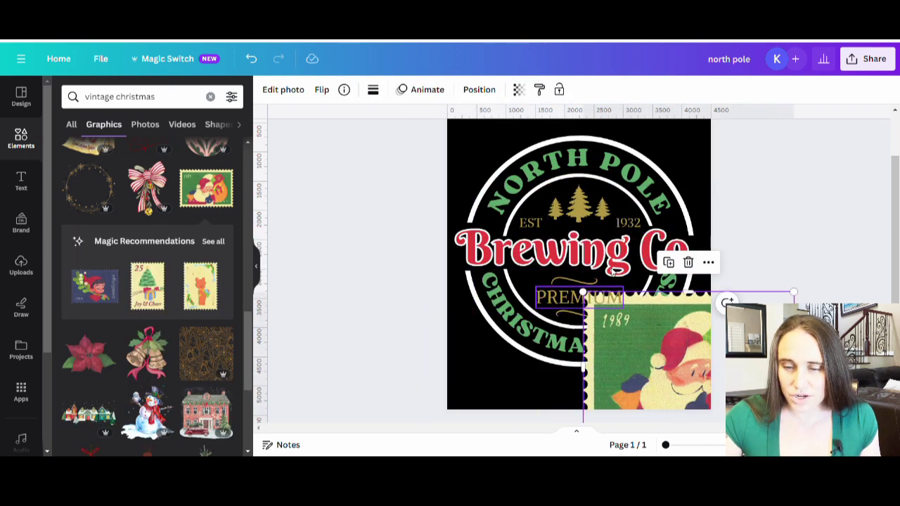
Recolour "NORTH POLE" with the green from the stamp's photo colours and apply it to all matching green text
{"action": "left_click", "coordinate": [597, 168]}
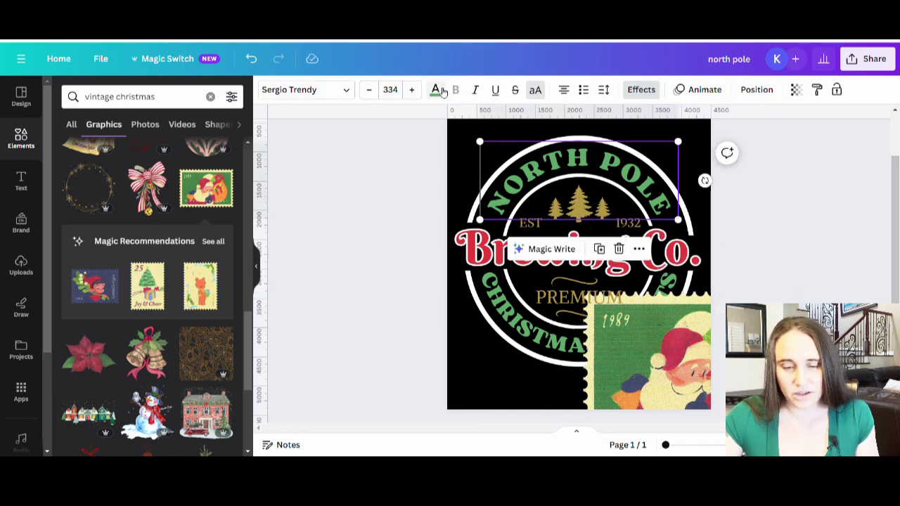
{"action": "left_click", "coordinate": [436, 90]}
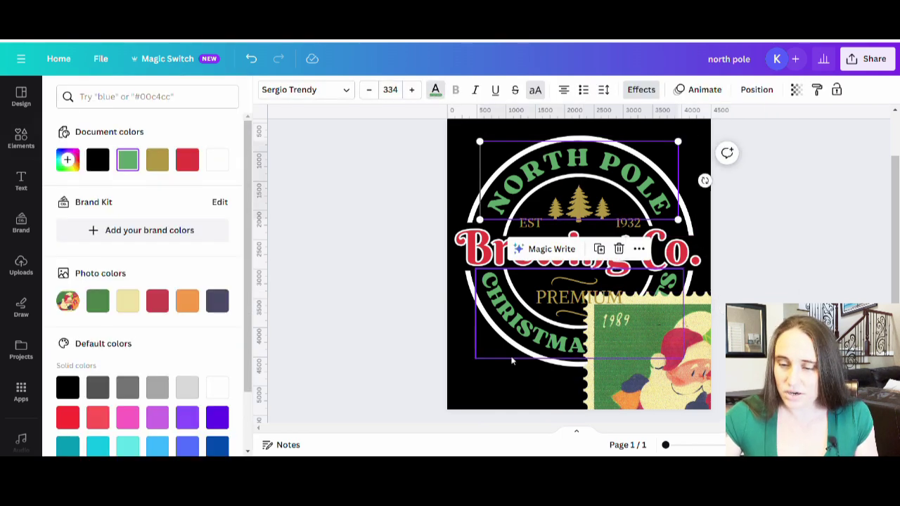
{"action": "left_click", "coordinate": [97, 309]}
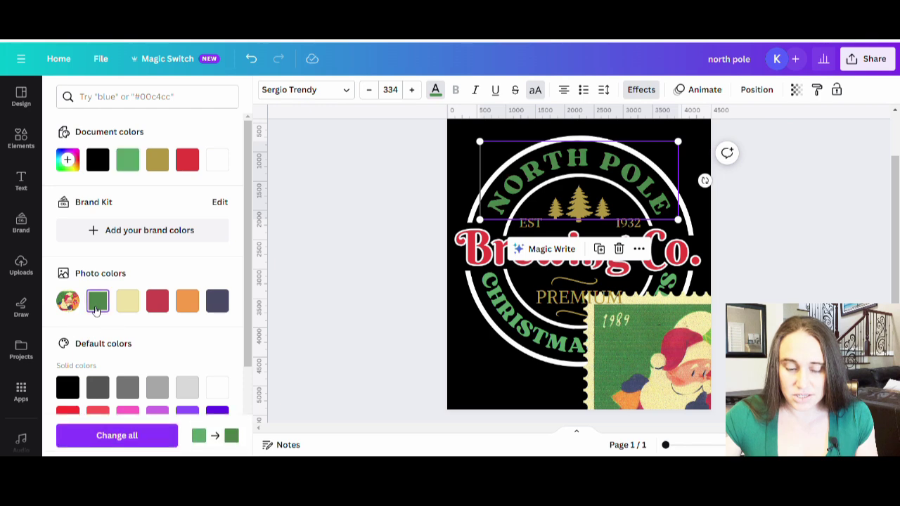
{"action": "left_click", "coordinate": [130, 436]}
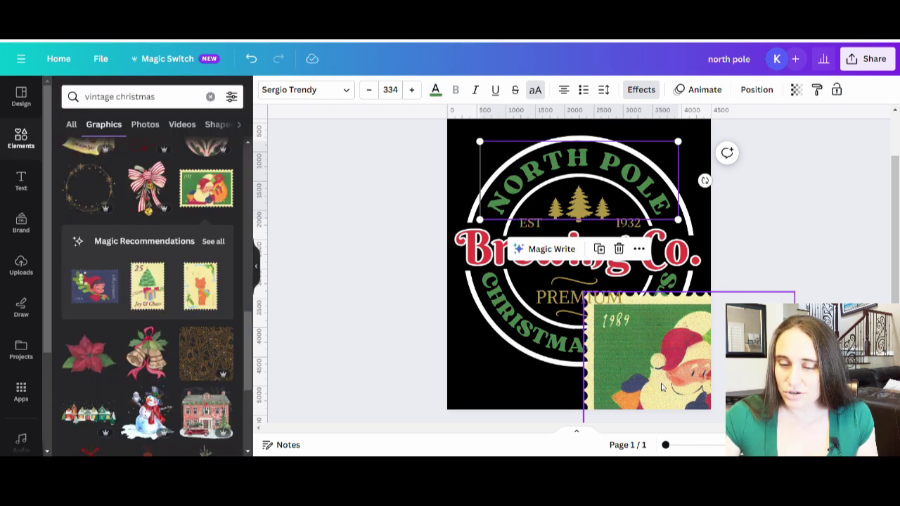
Delete the Santa stamp from the design and look through further "vintage christmas" graphics
{"action": "left_click_drag", "start_coordinate": [658, 387], "coordinate": [495, 283]}
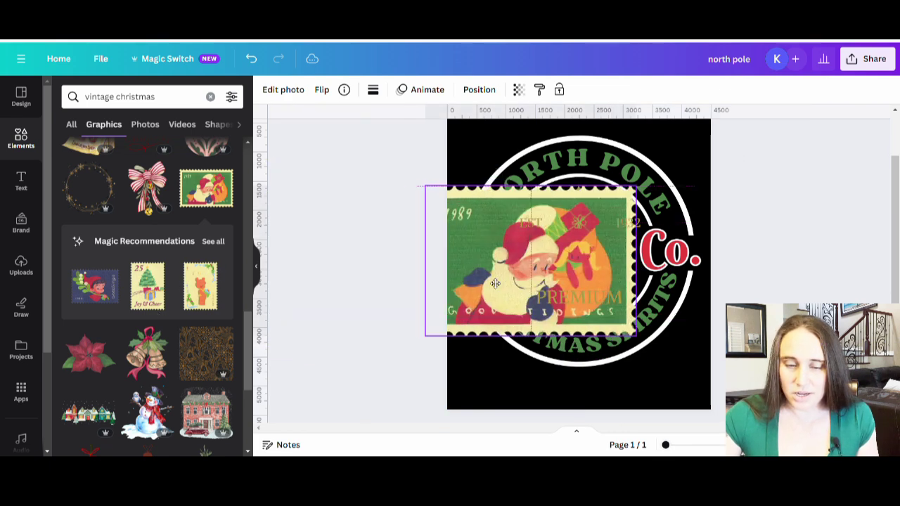
{"action": "key", "text": "Delete"}
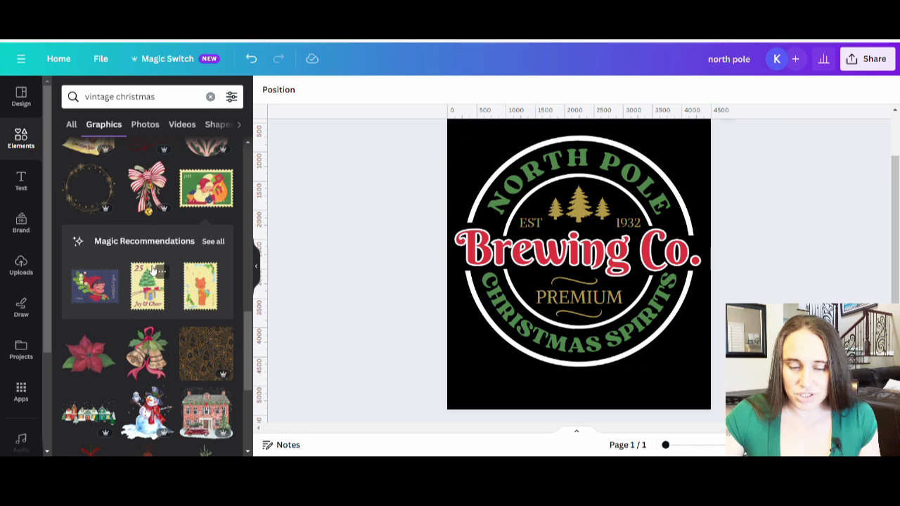
{"action": "scroll", "coordinate": [151, 271], "scroll_direction": "down", "scroll_amount": 4}
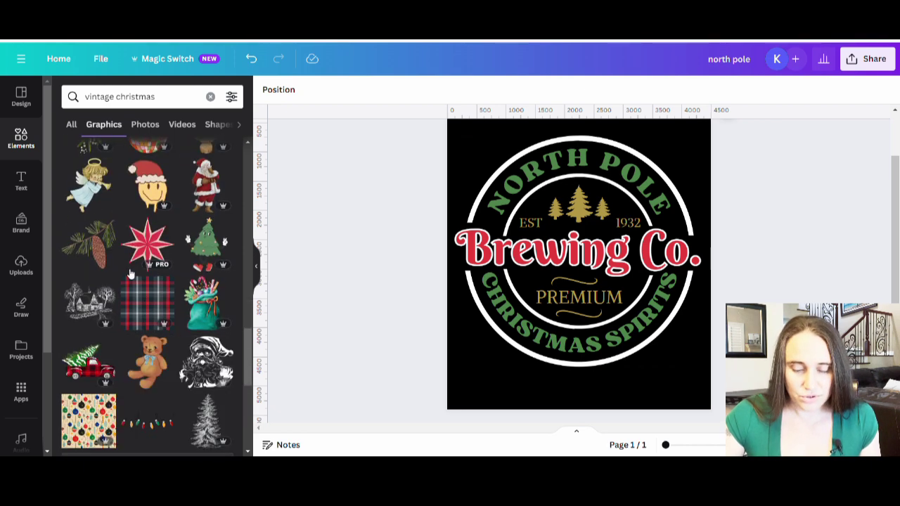
{"action": "scroll", "coordinate": [133, 281], "scroll_direction": "down", "scroll_amount": 5}
{"action": "scroll", "coordinate": [173, 299], "scroll_direction": "down", "scroll_amount": 6}
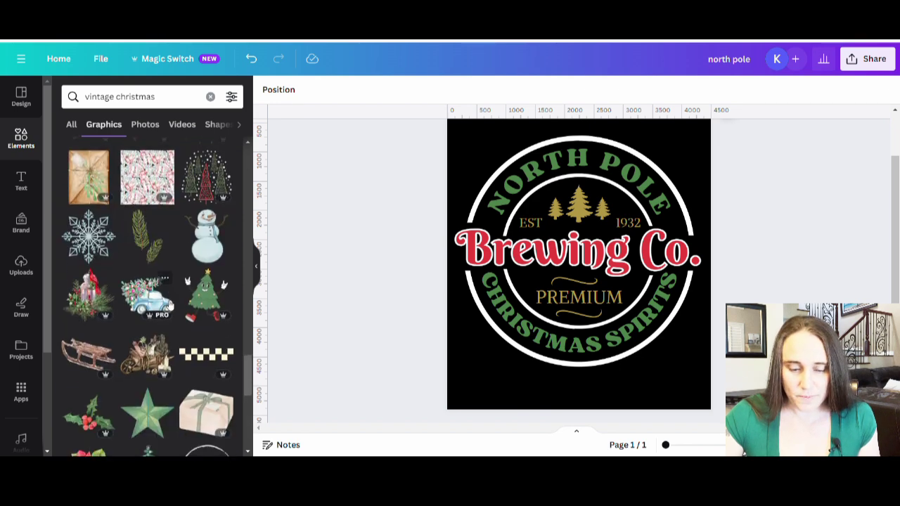
{"action": "scroll", "coordinate": [169, 303], "scroll_direction": "down", "scroll_amount": 6}
{"action": "scroll", "coordinate": [169, 304], "scroll_direction": "down", "scroll_amount": 8}
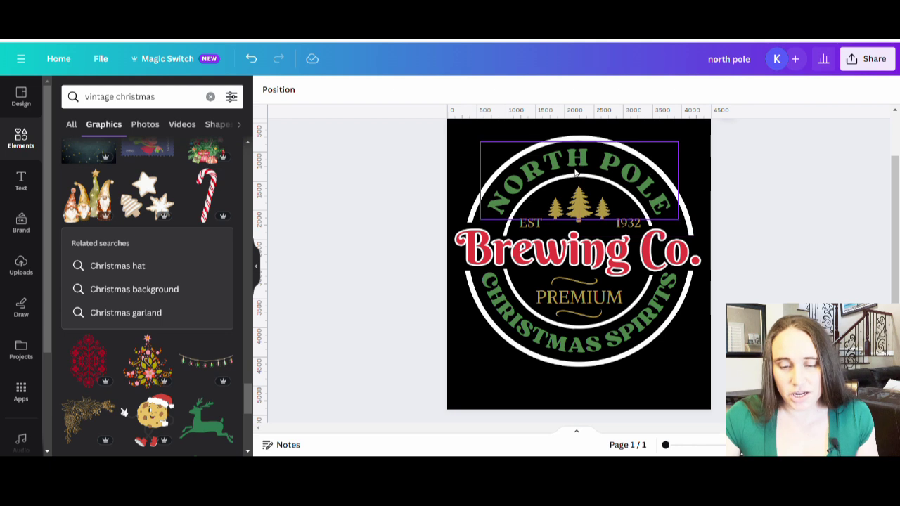
Lighten the curved "NORTH POLE" text to the custom green #64A65F
{"action": "left_click", "coordinate": [648, 171]}
{"action": "left_click", "coordinate": [436, 91]}
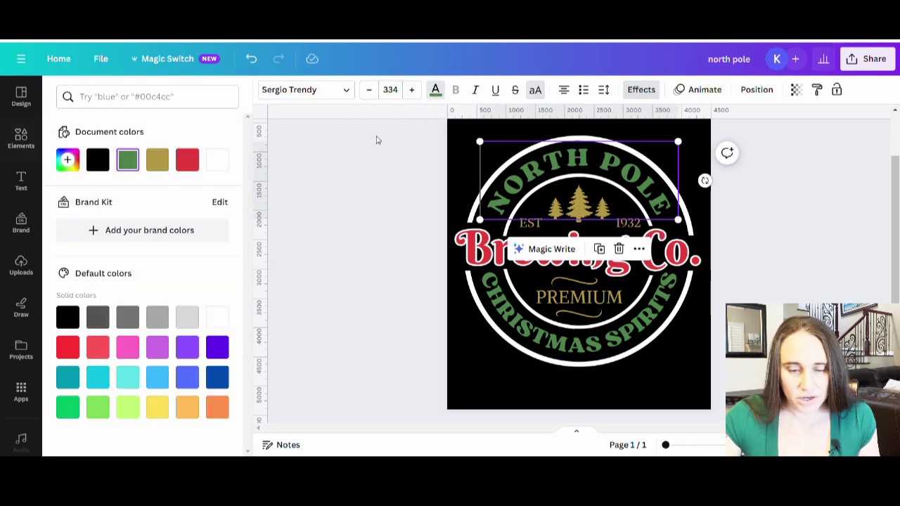
{"action": "left_click", "coordinate": [67, 159]}
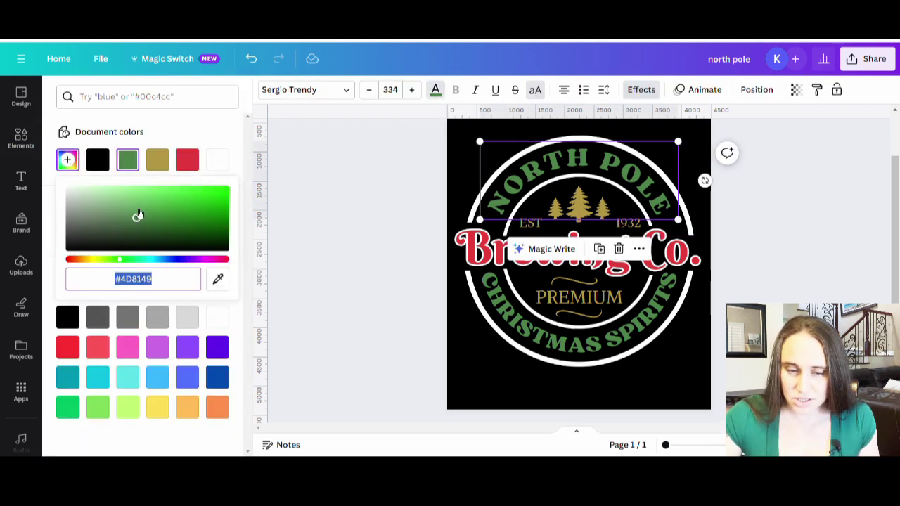
{"action": "left_click", "coordinate": [138, 210]}
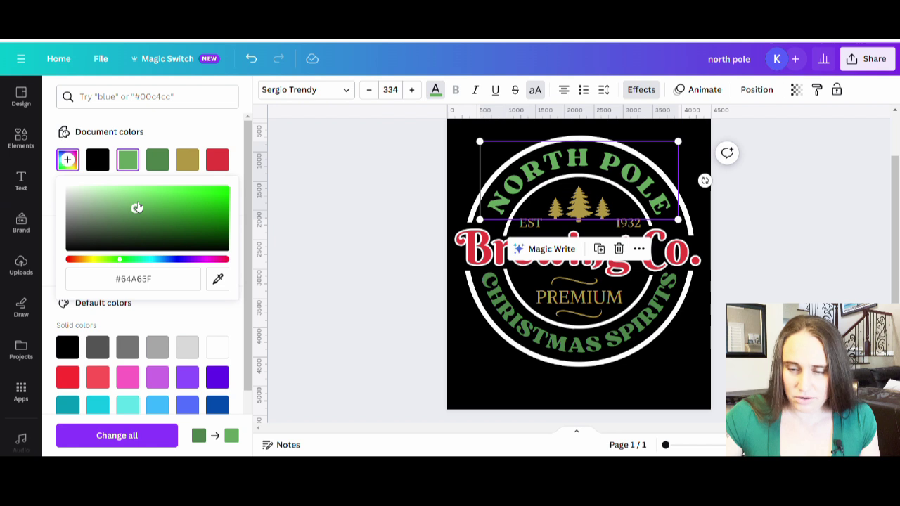
Lighten the custom green of the curved "NORTH POLE" text slightly and widen its letter spacing a little
{"action": "left_click_drag", "start_coordinate": [138, 207], "coordinate": [134, 206]}
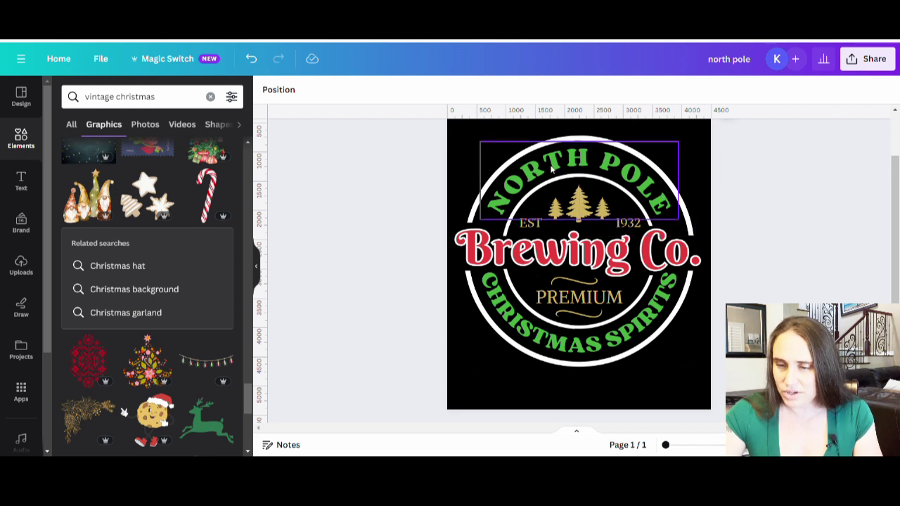
{"action": "left_click", "coordinate": [544, 164]}
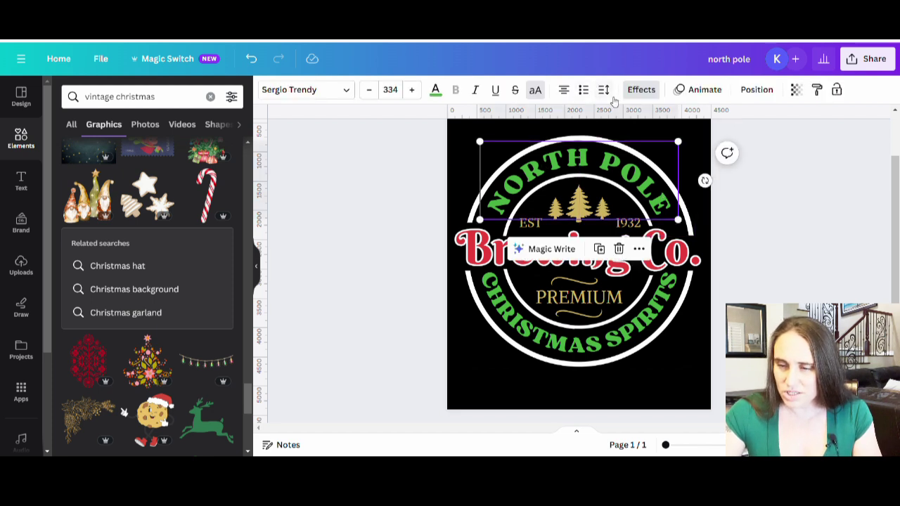
{"action": "left_click", "coordinate": [603, 89]}
{"action": "left_click_drag", "start_coordinate": [654, 142], "coordinate": [655, 137]}
{"action": "left_click", "coordinate": [754, 270]}
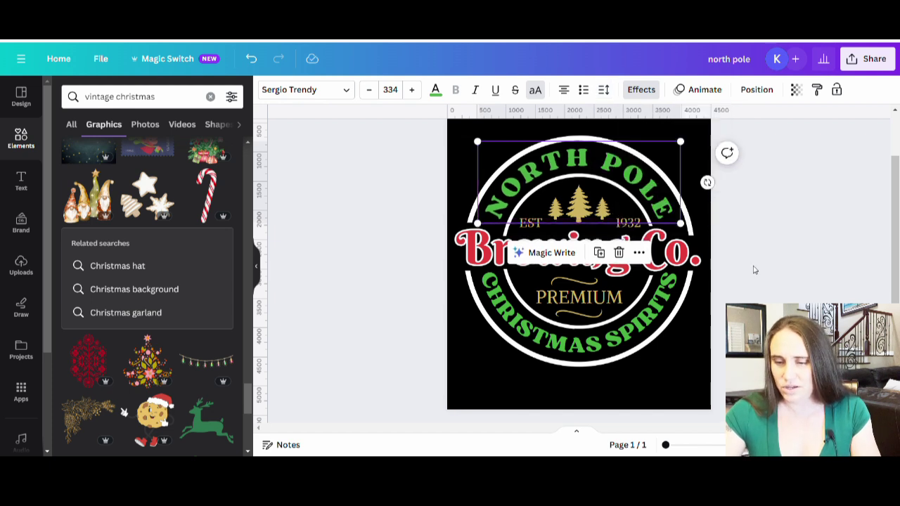
{"action": "left_click", "coordinate": [755, 270]}
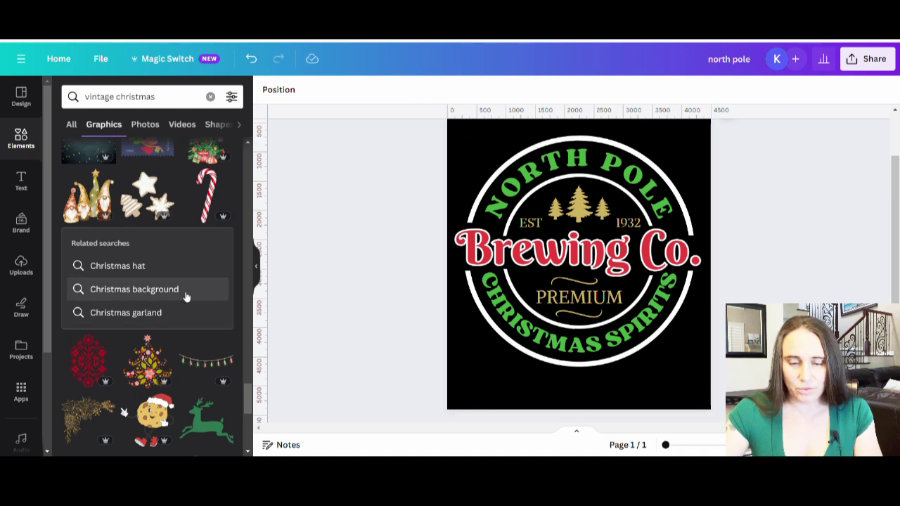
Move the whole grouped badge up so it sits near the upper edge of the black page
{"action": "scroll", "coordinate": [190, 282], "scroll_direction": "down", "scroll_amount": 5}
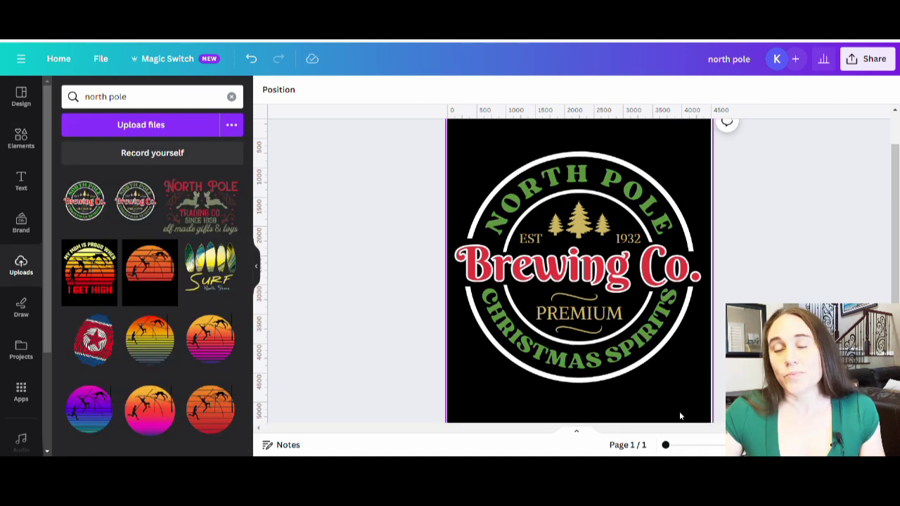
{"action": "left_click", "coordinate": [677, 409]}
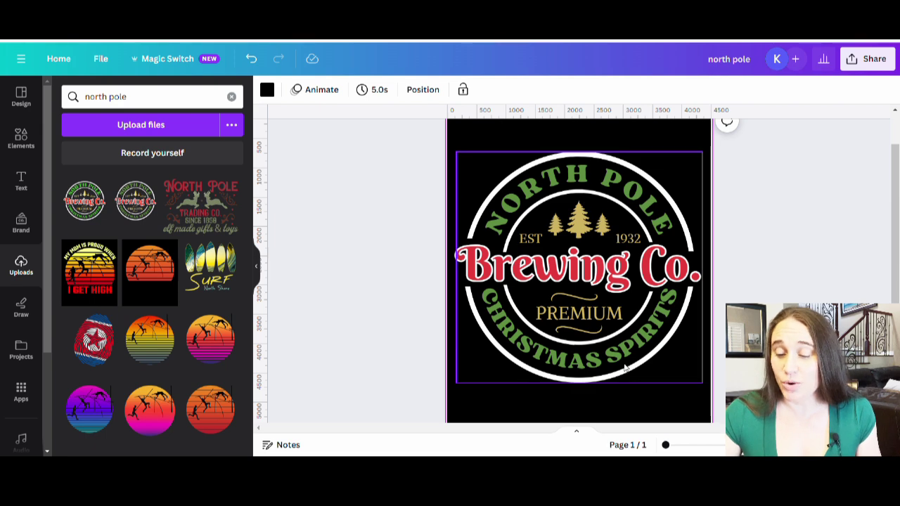
{"action": "left_click_drag", "start_coordinate": [628, 395], "coordinate": [613, 361]}
{"action": "scroll", "coordinate": [615, 335], "scroll_direction": "up", "scroll_amount": 1}
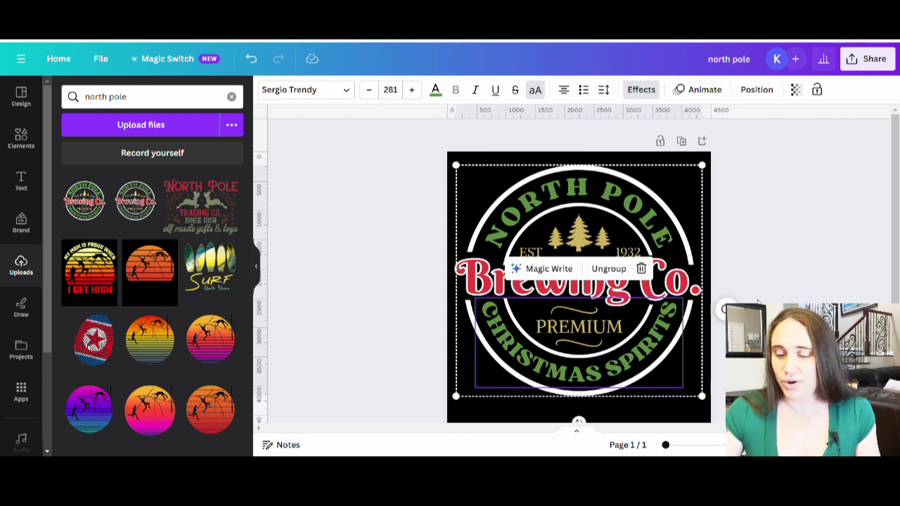
{"action": "left_click", "coordinate": [816, 282]}
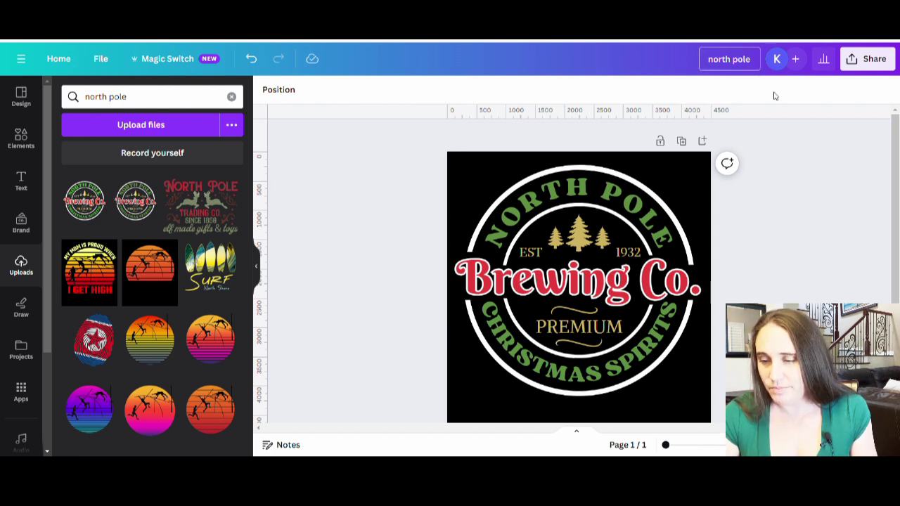
Rename the design "north pole brewing co" and download it as a 4,500 × 5,400 px PNG with a transparent background
{"action": "type", "text": "brewing co"}
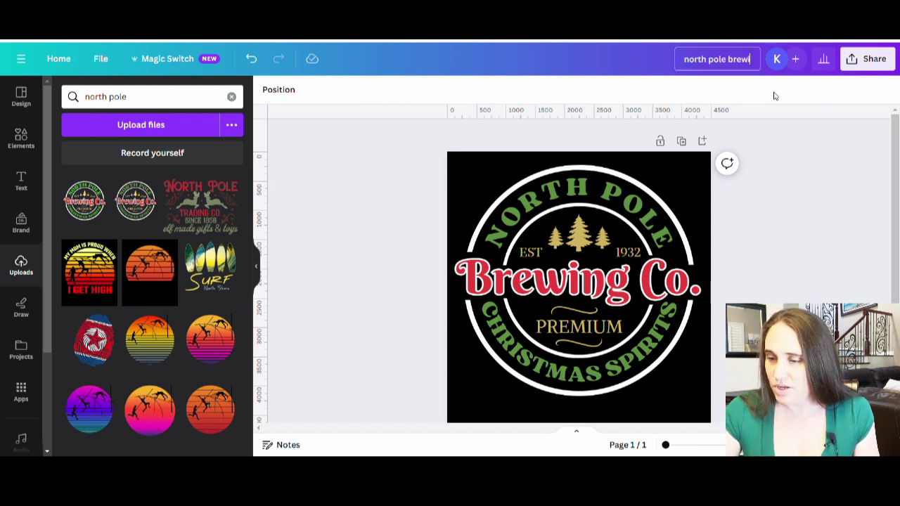
{"action": "left_click", "coordinate": [868, 59]}
{"action": "left_click", "coordinate": [701, 355]}
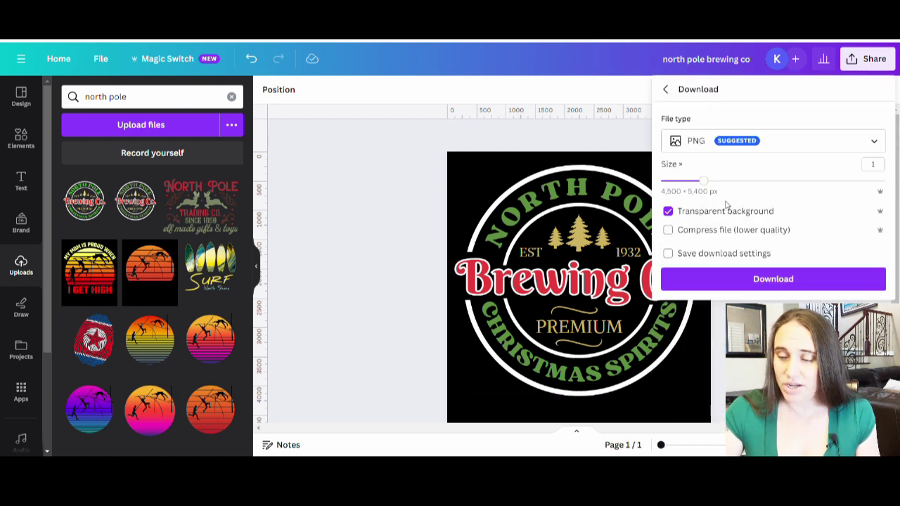
{"action": "left_click", "coordinate": [779, 281]}
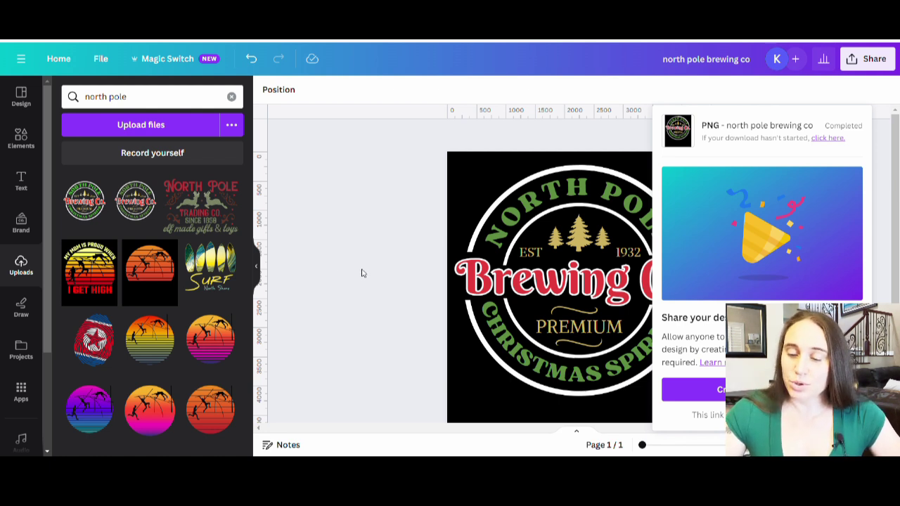
{"action": "left_click", "coordinate": [383, 265]}
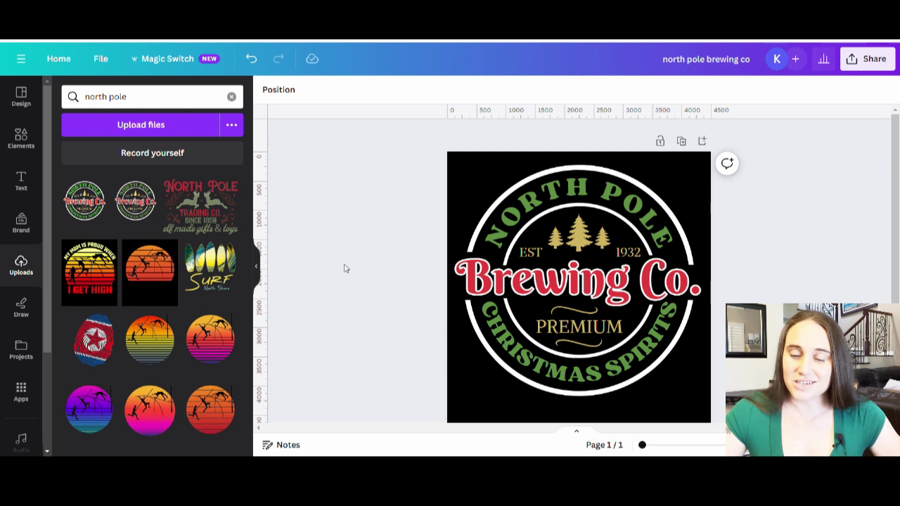